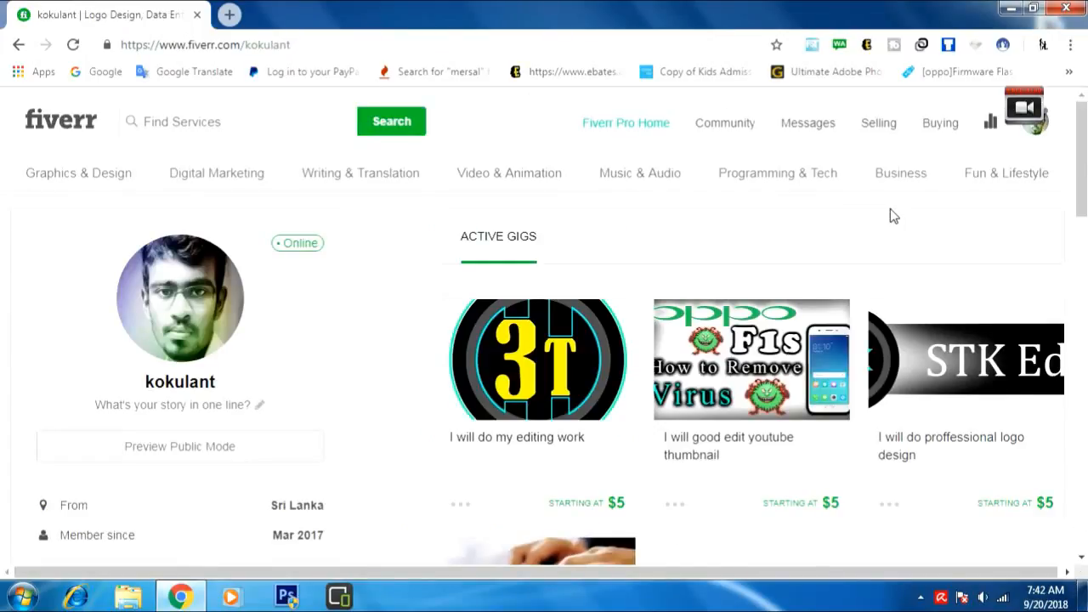
- Go to the seller's gig management page and start creating a new gig
{"action": "scroll", "coordinate": [791, 255], "scroll_direction": "down", "scroll_amount": 4}
{"action": "scroll", "coordinate": [789, 261], "scroll_direction": "down", "scroll_amount": 3}
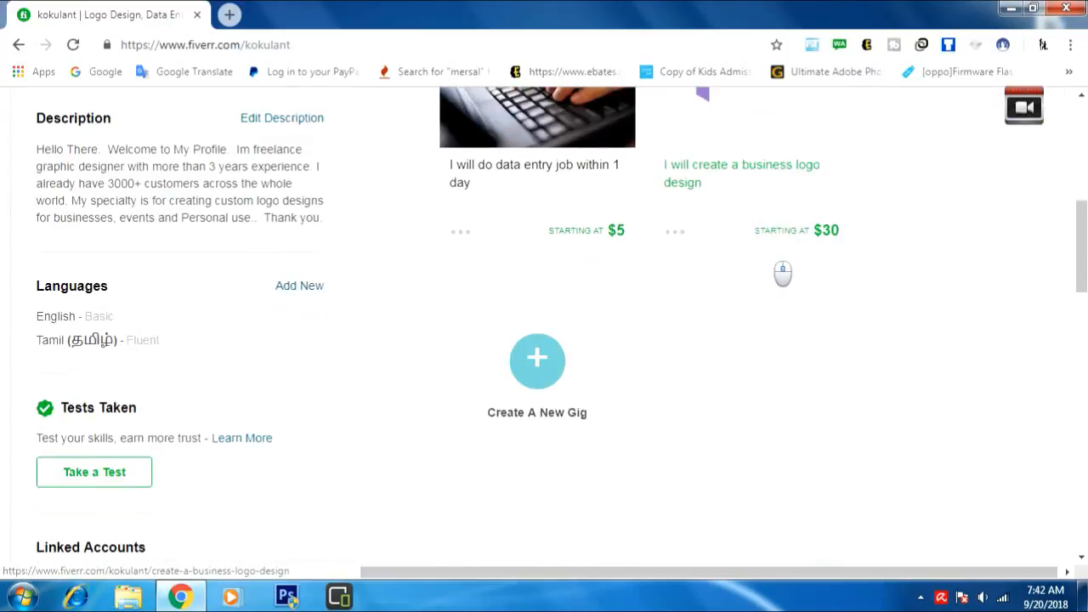
{"action": "scroll", "coordinate": [781, 272], "scroll_direction": "up", "scroll_amount": 8}
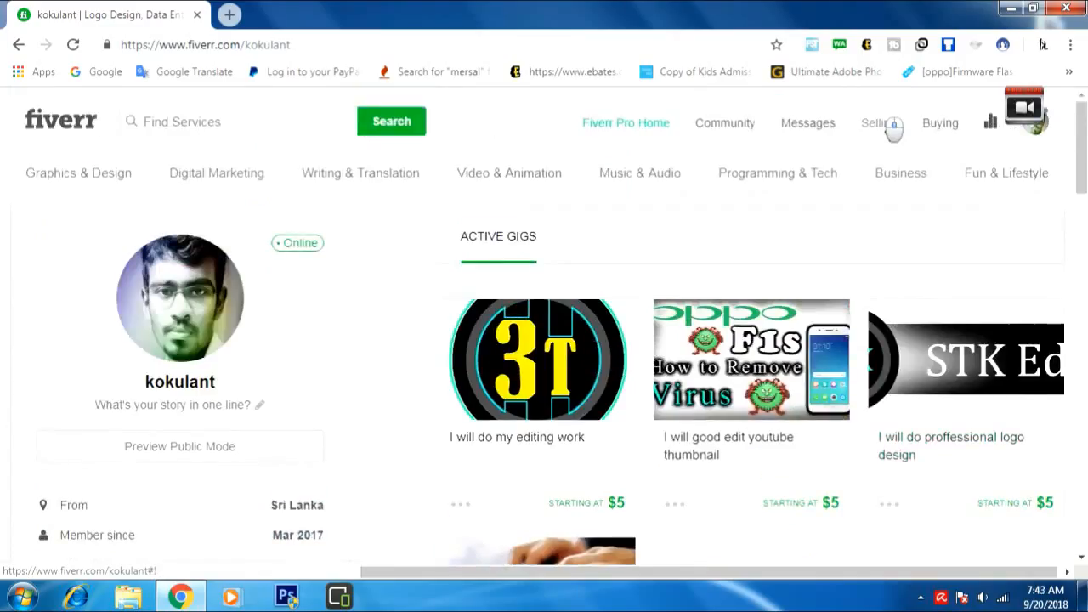
{"action": "mouse_move", "coordinate": [879, 122]}
{"action": "left_click", "coordinate": [884, 184]}
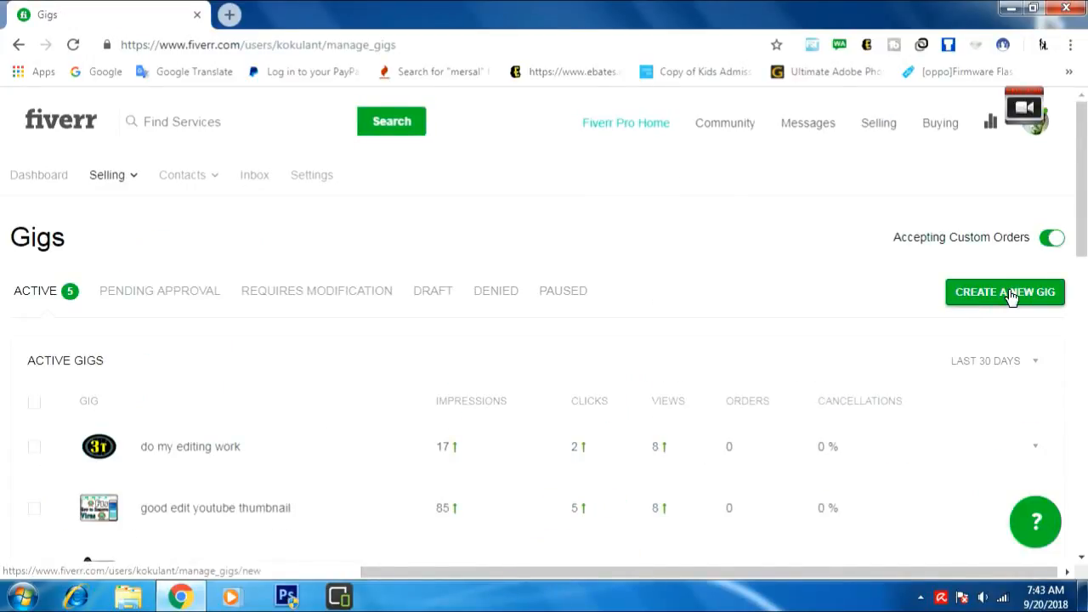
{"action": "left_click", "coordinate": [1010, 294]}
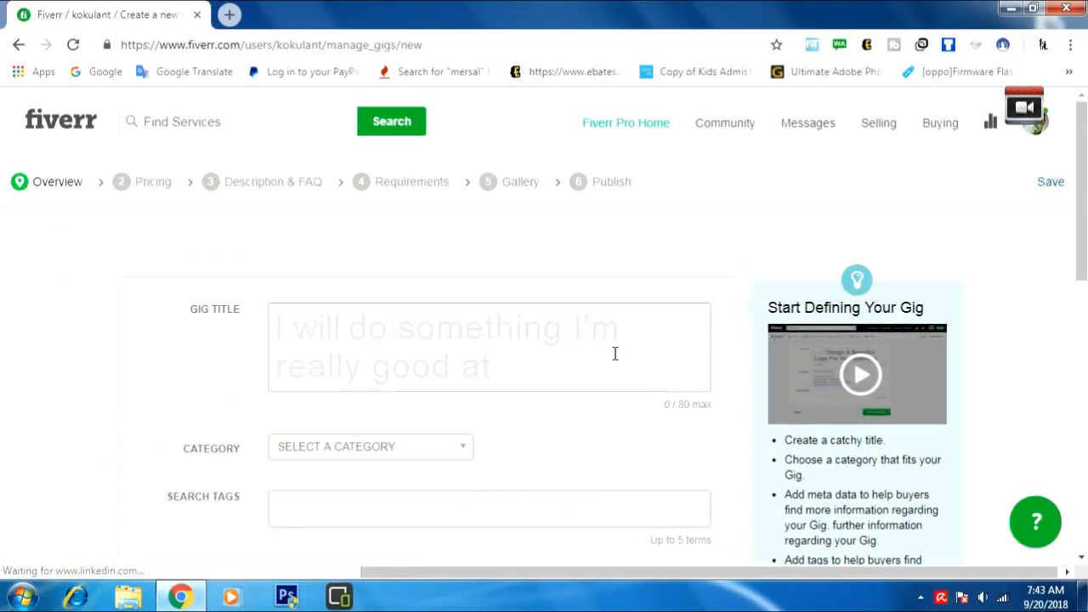
- Enter "data entry jobs" as the gig title
{"action": "scroll", "coordinate": [439, 326], "scroll_direction": "down", "scroll_amount": 2}
{"action": "left_click", "coordinate": [416, 223]}
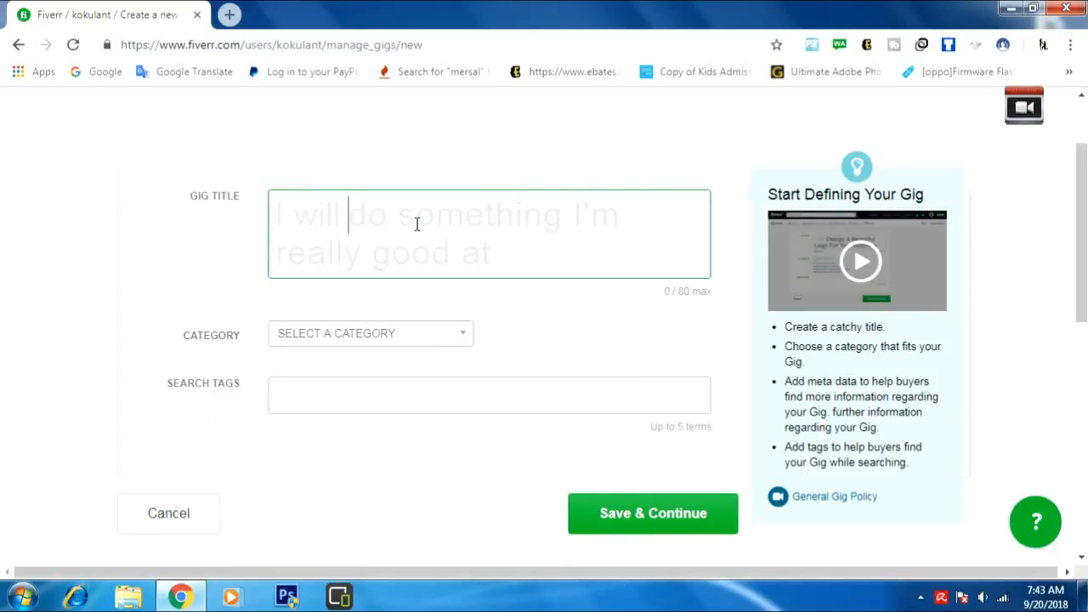
{"action": "type", "text": "data "}
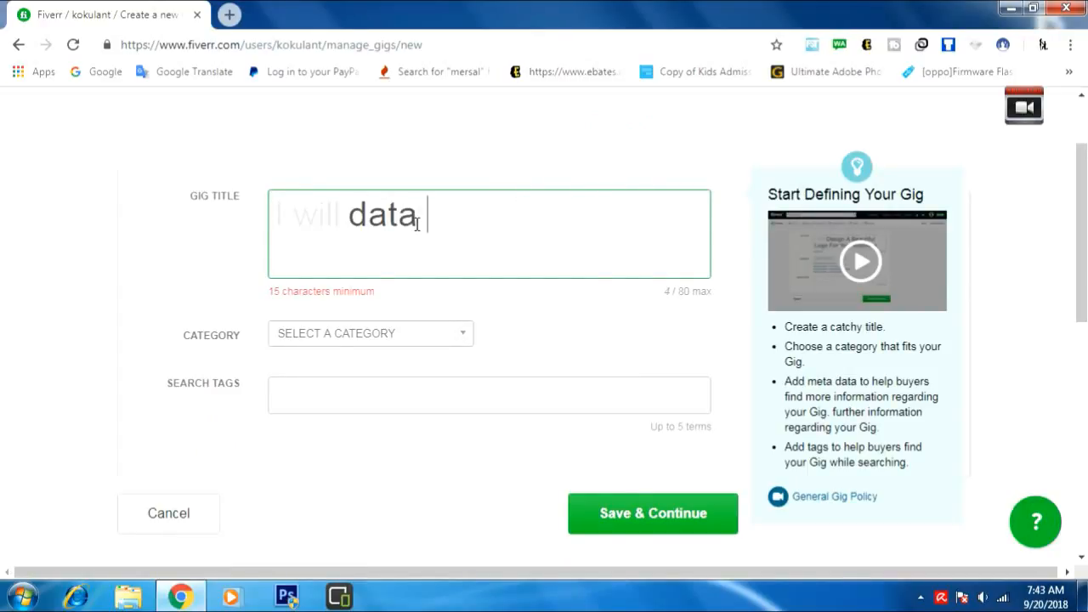
{"action": "type", "text": "ent"}
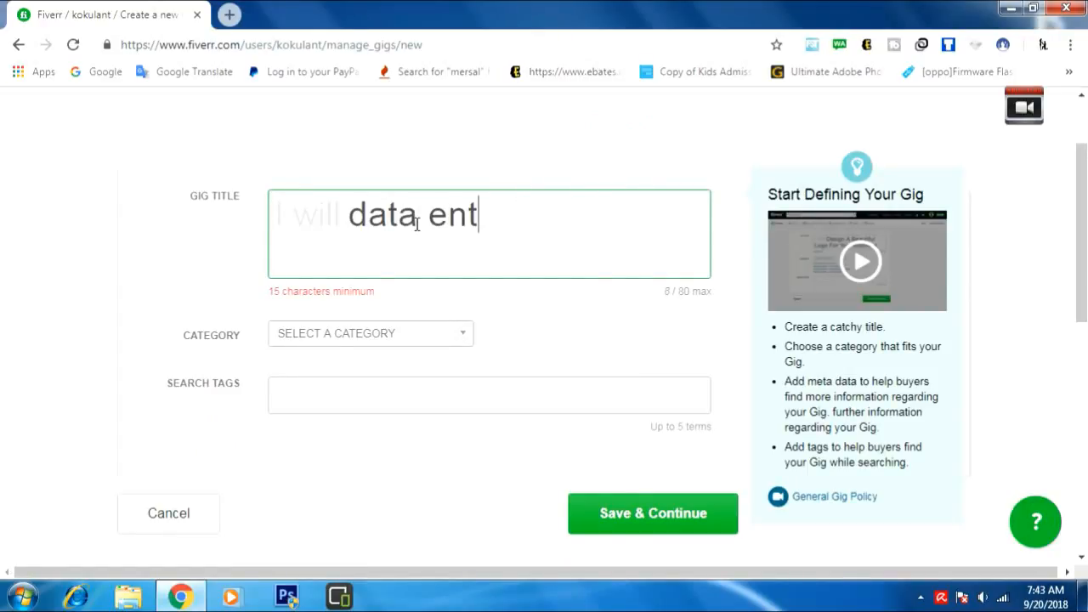
{"action": "type", "text": "ry jobs"}
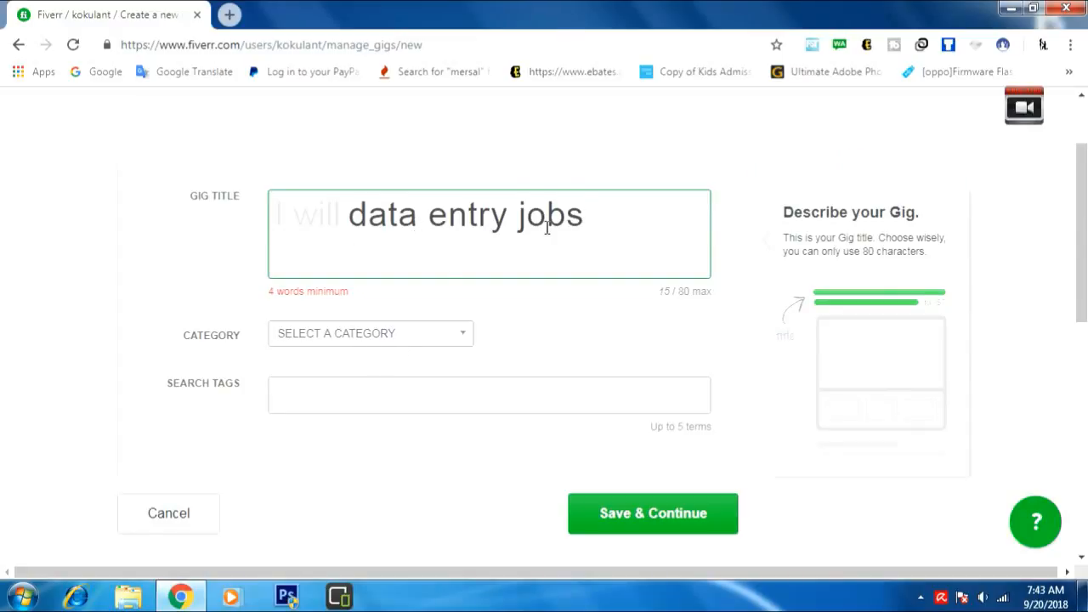
{"action": "mouse_move", "coordinate": [585, 212]}
{"action": "left_mouse_down"}
{"action": "mouse_move", "coordinate": [332, 212]}
{"action": "mouse_move", "coordinate": [587, 214]}
{"action": "left_mouse_up"}
- Set the gig's category to Business and its subcategory to Data Entry
{"action": "scroll", "coordinate": [587, 217], "scroll_direction": "down", "scroll_amount": 3}
{"action": "left_click", "coordinate": [365, 108]}
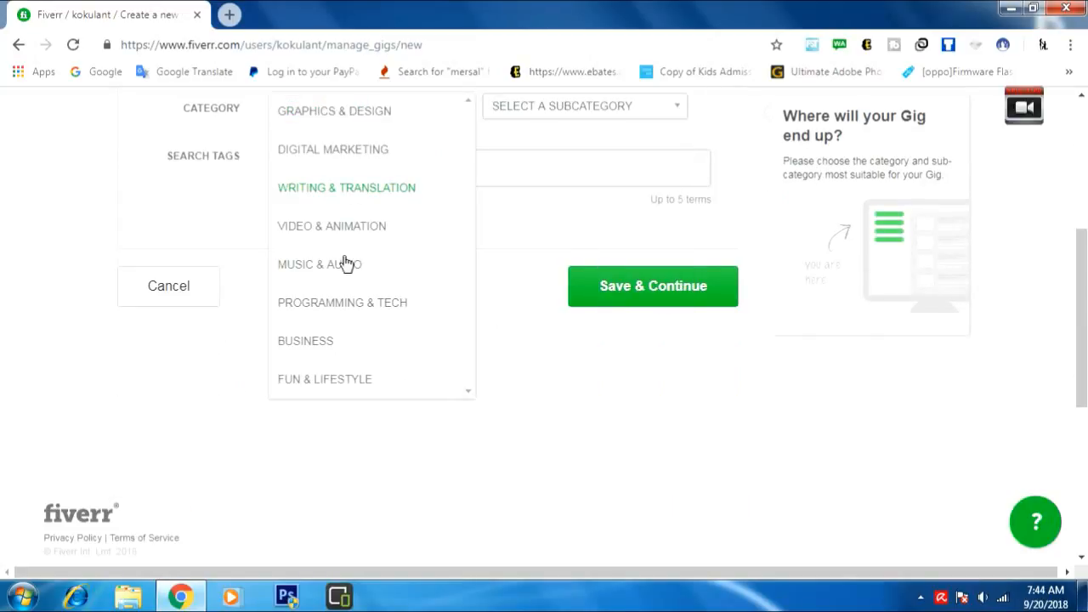
{"action": "left_click", "coordinate": [313, 342]}
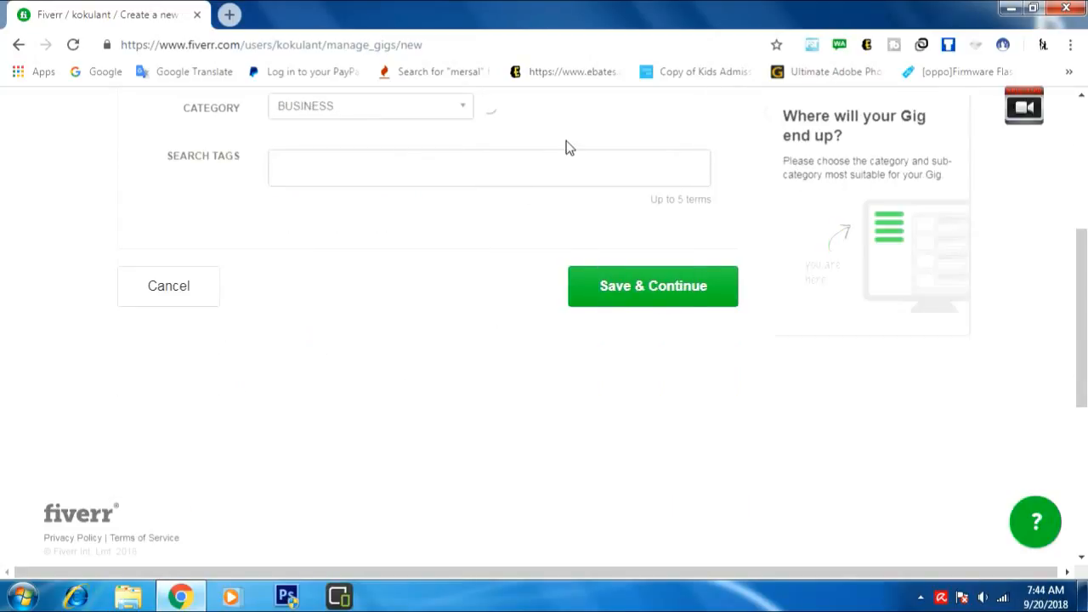
{"action": "scroll", "coordinate": [572, 170], "scroll_direction": "up", "scroll_amount": 2}
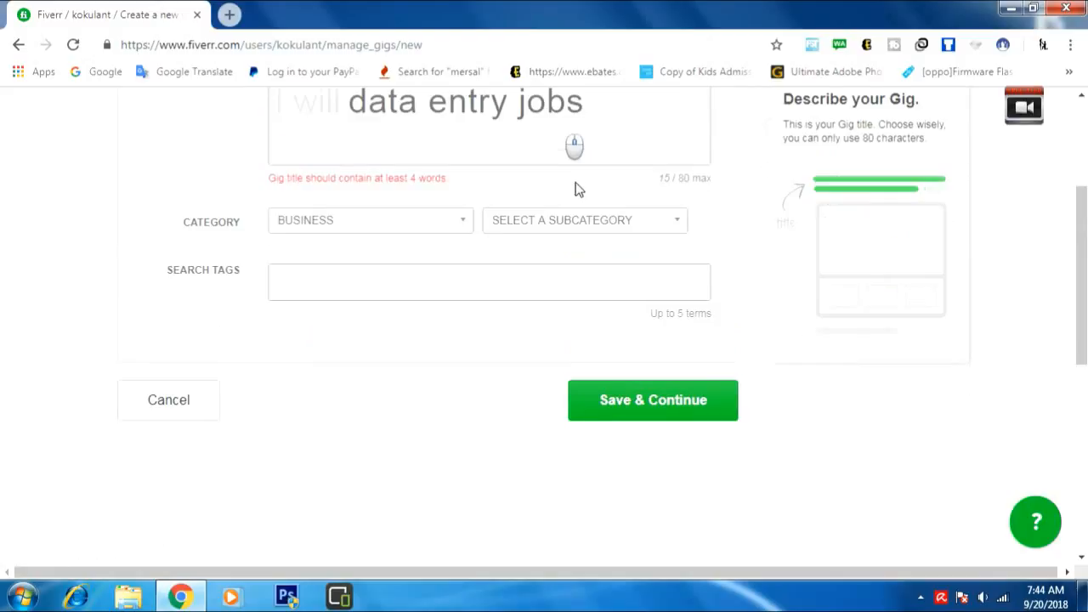
{"action": "left_click", "coordinate": [584, 228]}
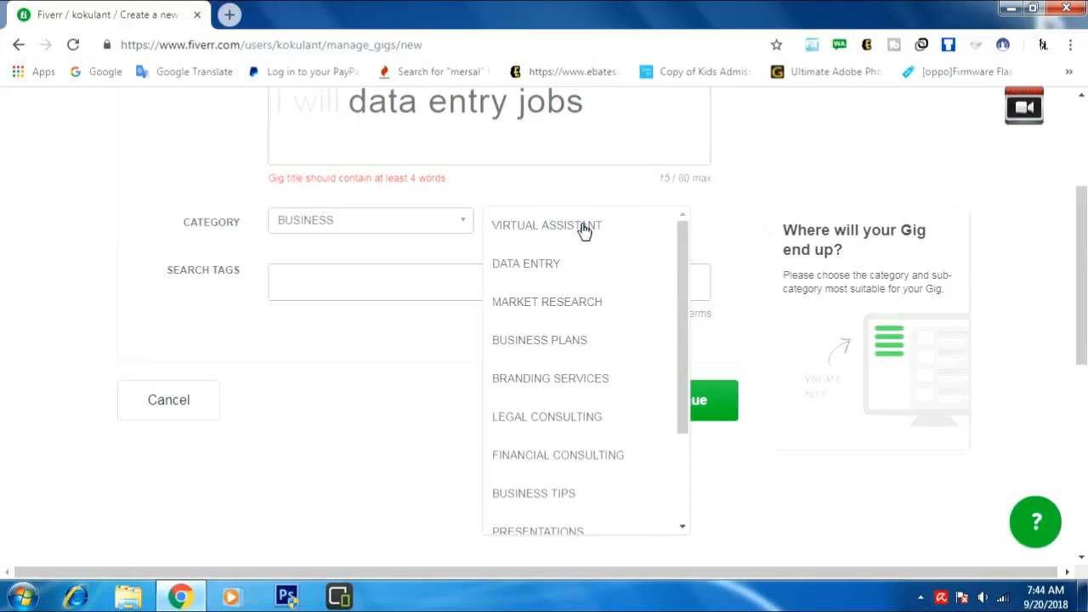
{"action": "left_click", "coordinate": [541, 263]}
- Insert "do" at the start of the gig title so it reads "do data entry jobs"
{"action": "scroll", "coordinate": [416, 267], "scroll_direction": "up", "scroll_amount": 2}
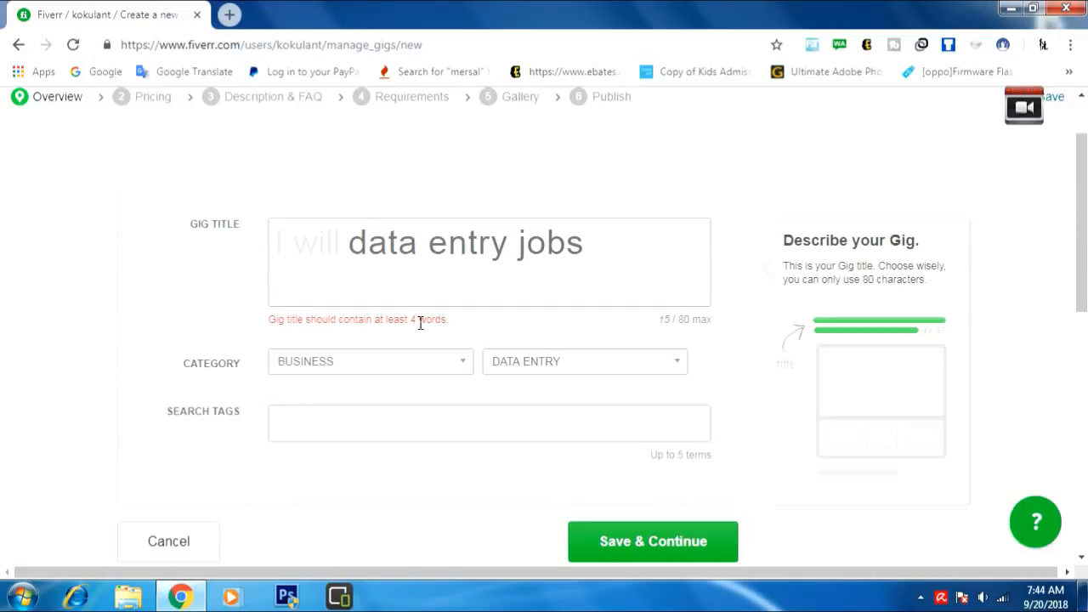
{"action": "left_click", "coordinate": [352, 244]}
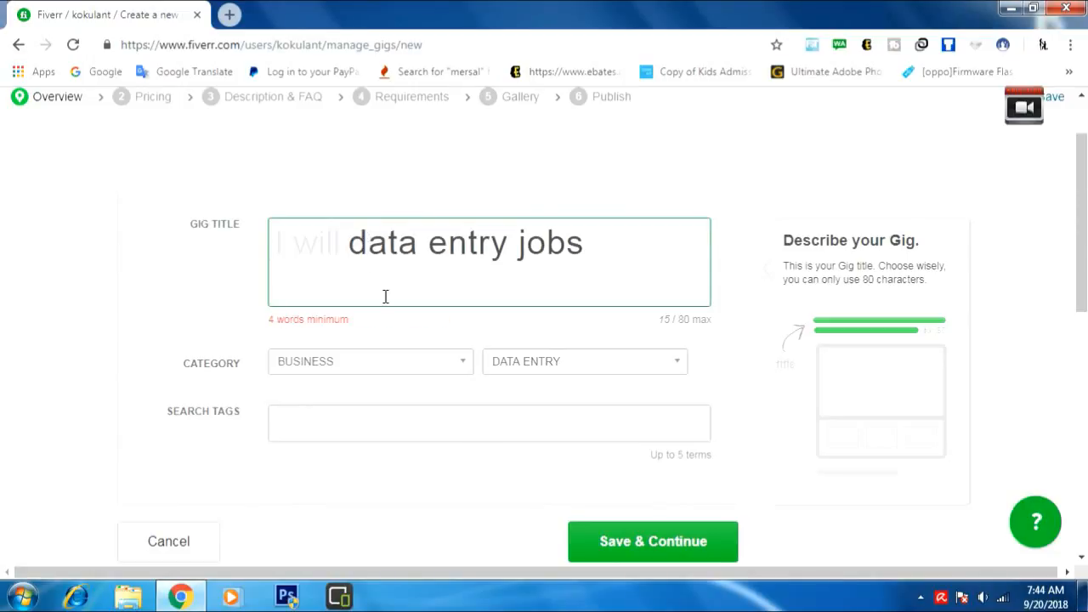
{"action": "type", "text": "do"}
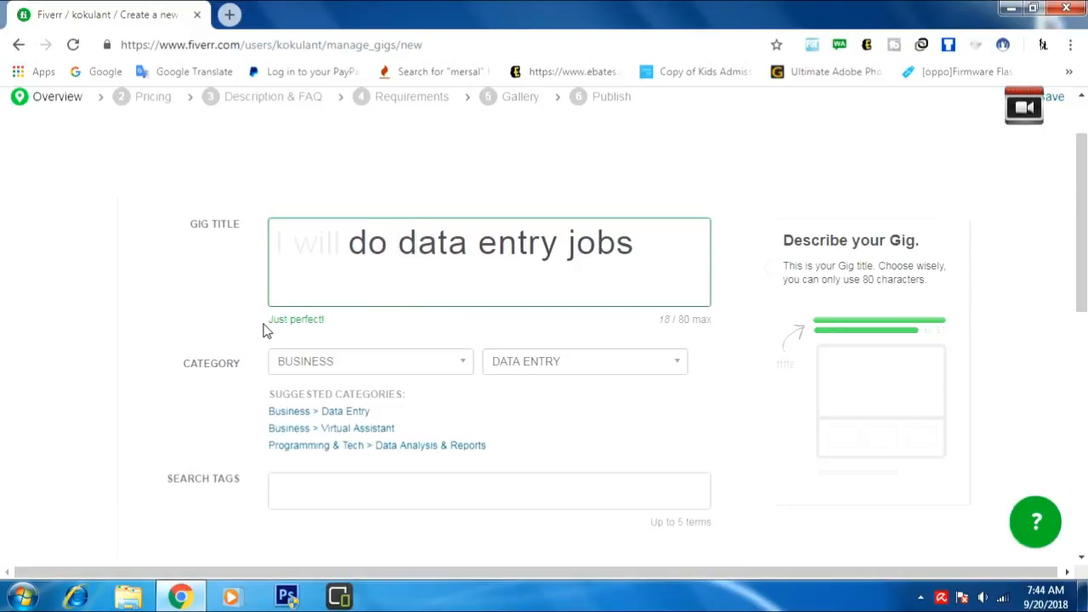
{"action": "left_click_drag", "start_coordinate": [272, 320], "coordinate": [318, 319]}
{"action": "left_click", "coordinate": [337, 320]}
- Add "MS OFFICE" as the first search tag of the gig
{"action": "scroll", "coordinate": [337, 323], "scroll_direction": "down", "scroll_amount": 1}
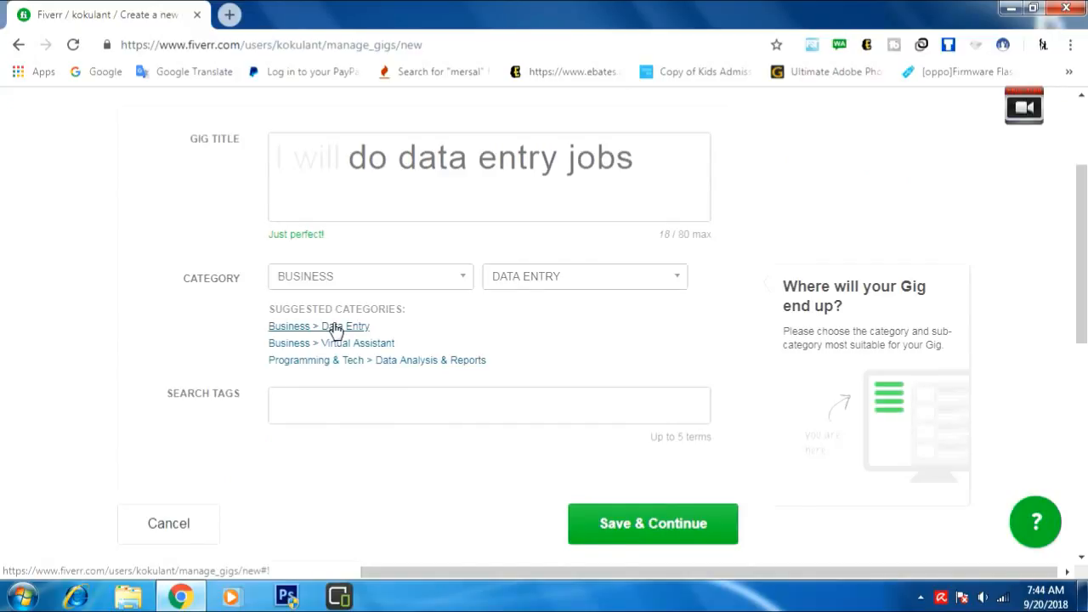
{"action": "left_click", "coordinate": [314, 396]}
{"action": "scroll", "coordinate": [313, 396], "scroll_direction": "down", "scroll_amount": 1}
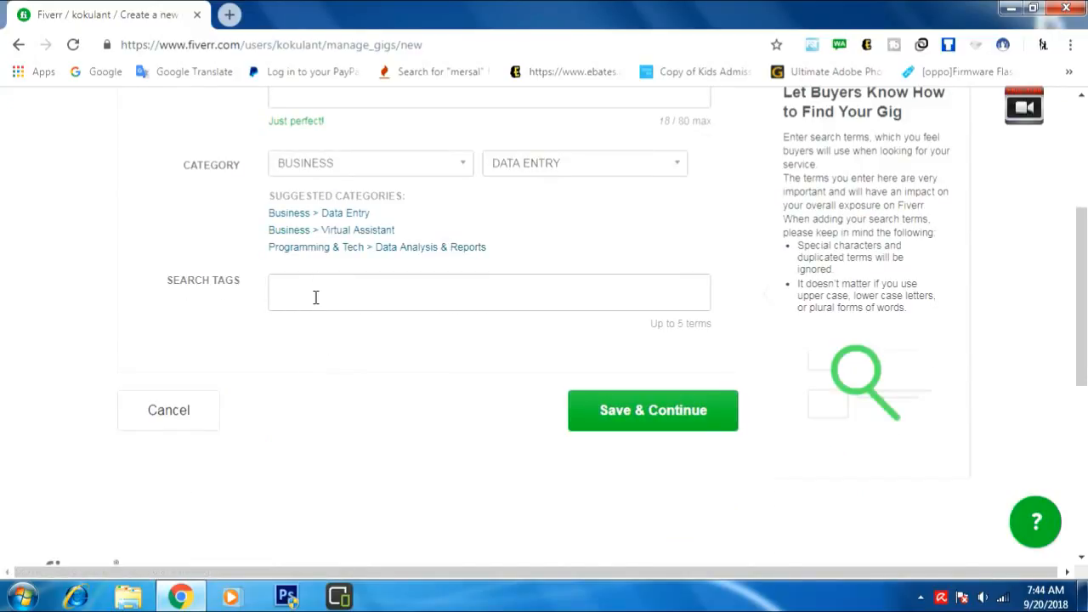
{"action": "left_click", "coordinate": [312, 289]}
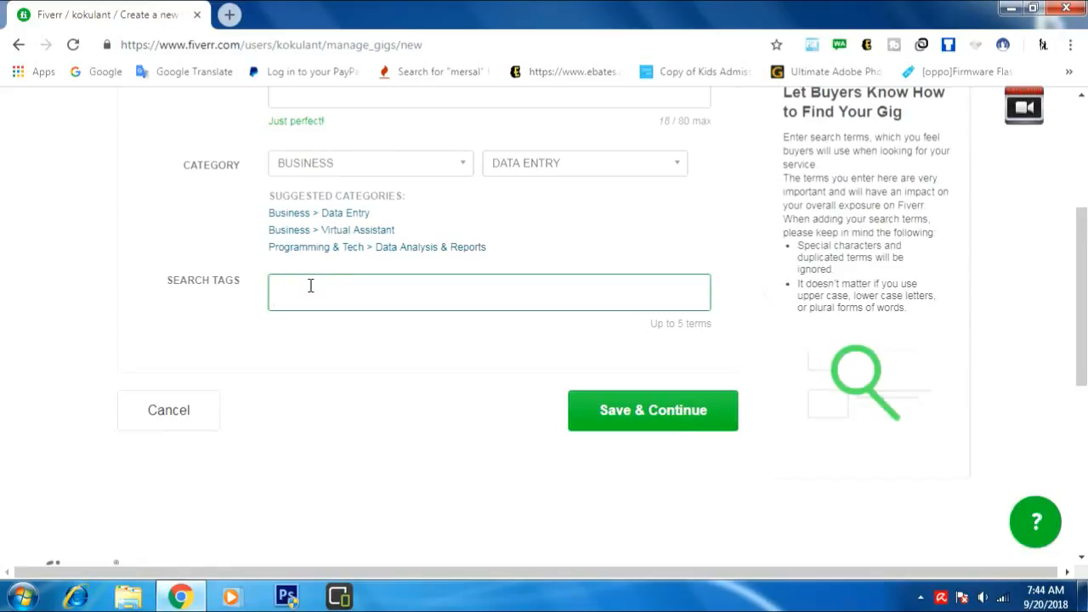
{"action": "type", "text": "MS "}
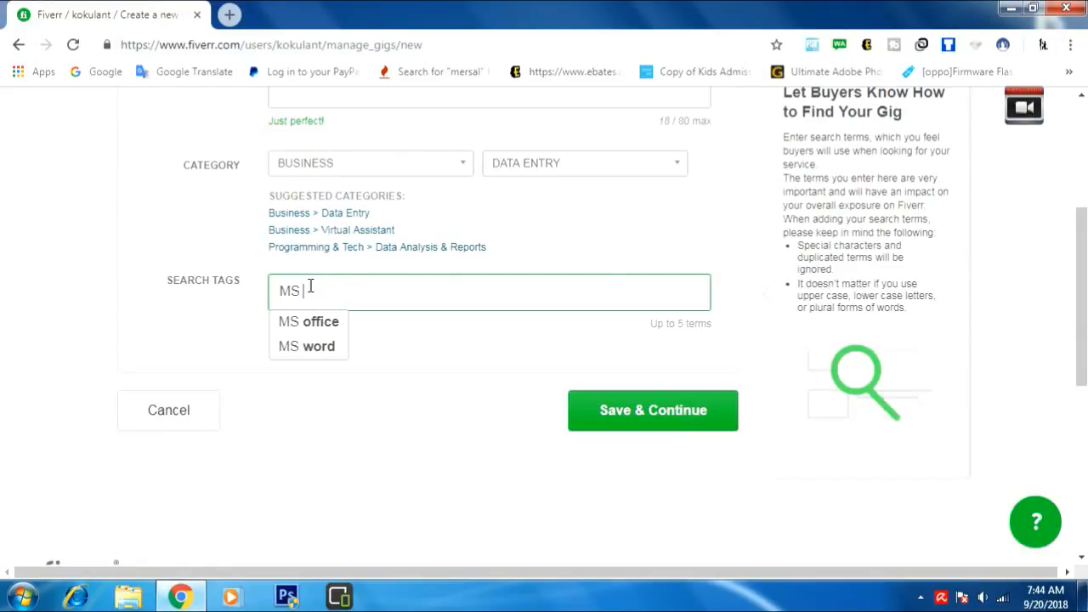
{"action": "type", "text": "OF"}
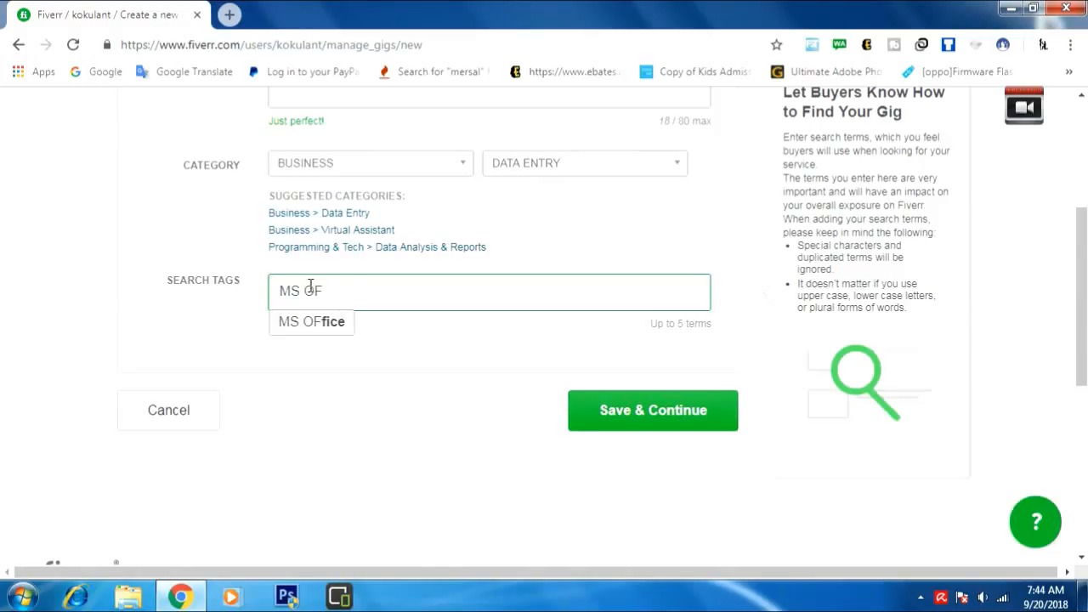
{"action": "type", "text": "FICE"}
{"action": "key", "text": "Return"}
- Add the suggested search tags "word to pdf" and "pdf to word" to the gig
{"action": "type", "text": "W"}
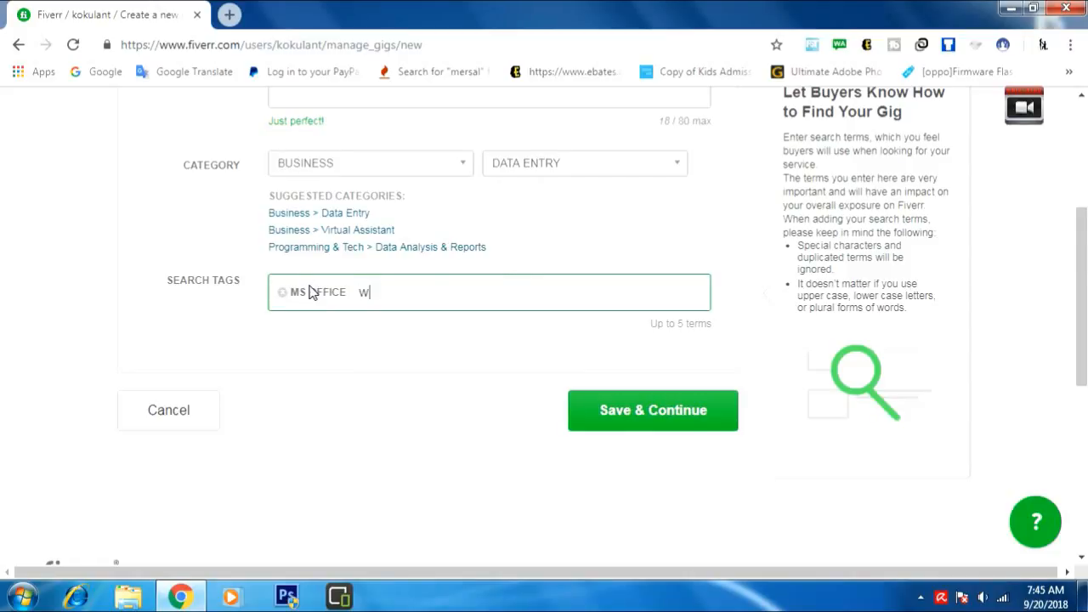
{"action": "type", "text": "ord t"}
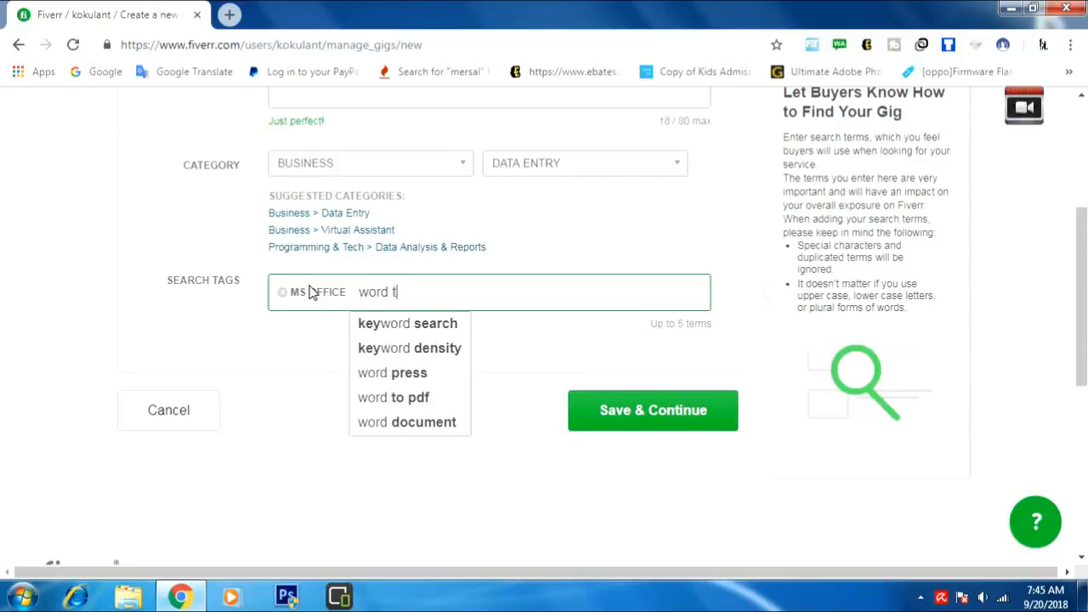
{"action": "type", "text": "o"}
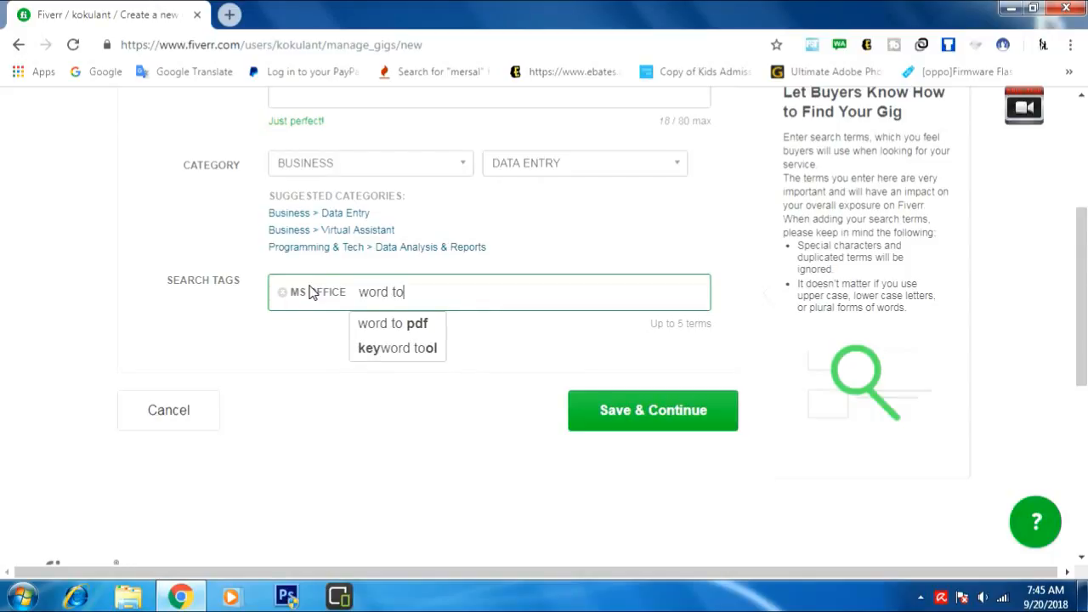
{"action": "left_click", "coordinate": [406, 324]}
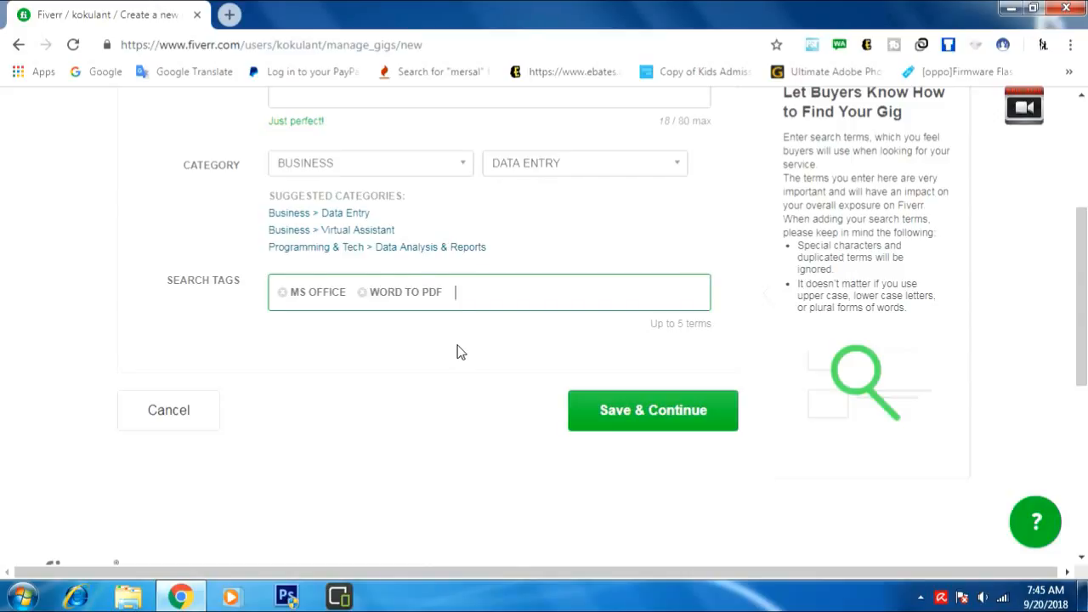
{"action": "type", "text": "pdf"}
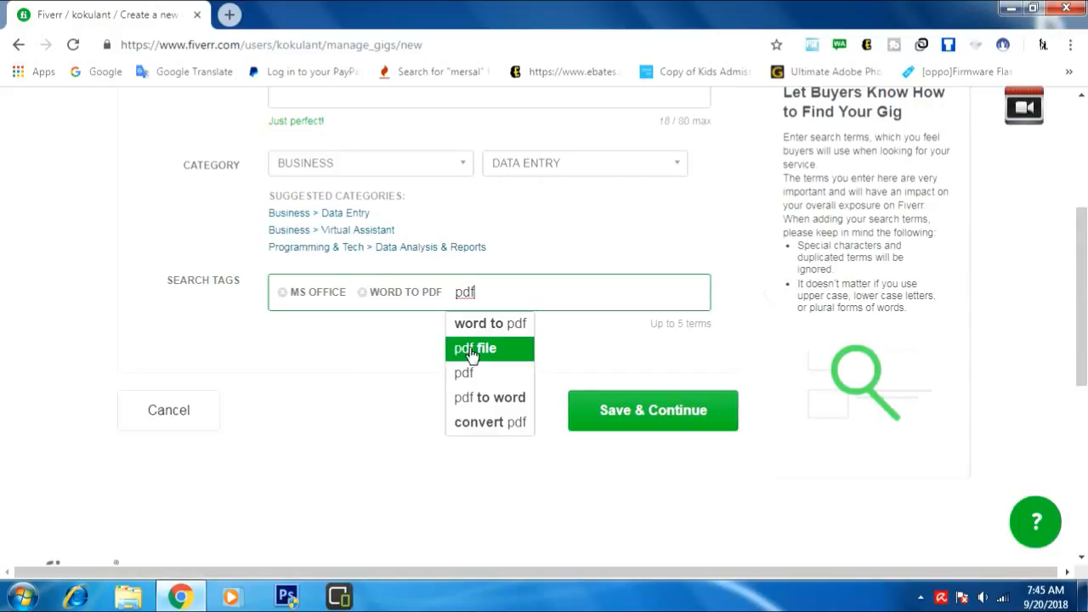
{"action": "left_click", "coordinate": [494, 400]}
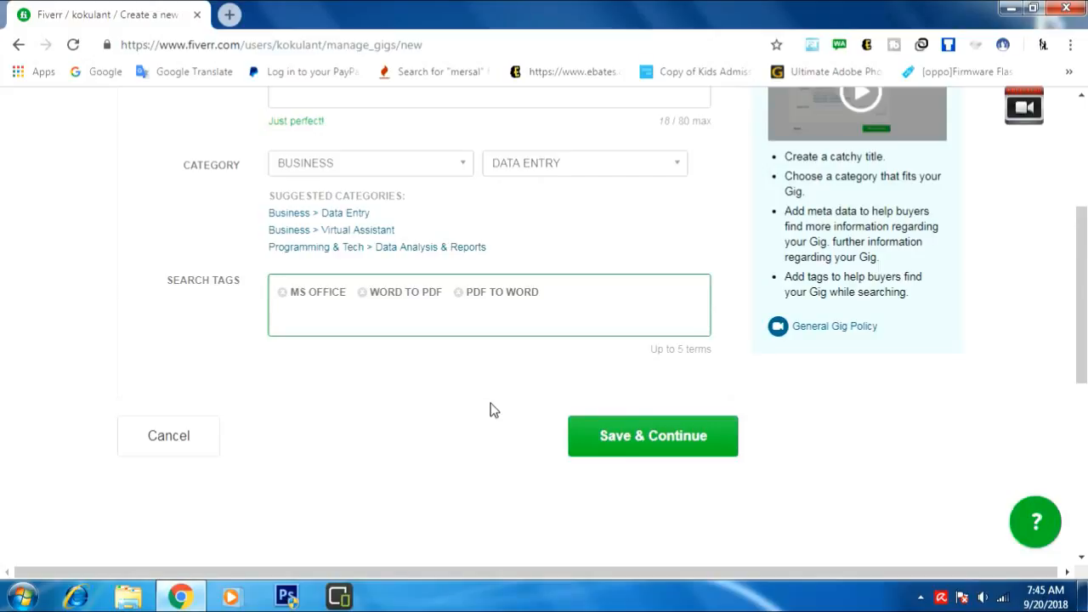
- Add the suggested search tag "converting", and save the gig overview to continue to pricing
{"action": "type", "text": "conver"}
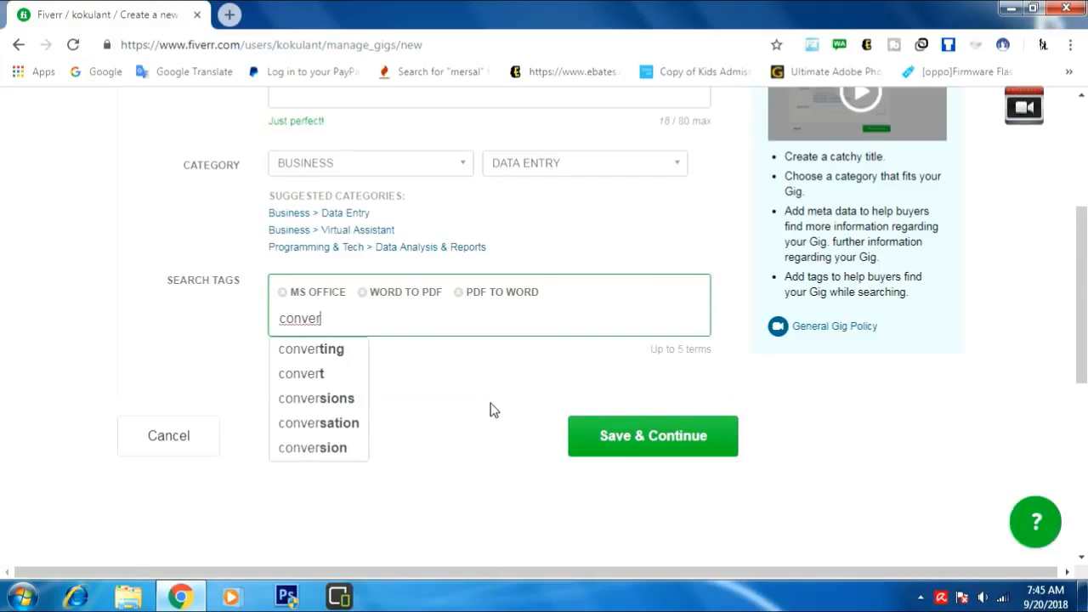
{"action": "left_click", "coordinate": [334, 350]}
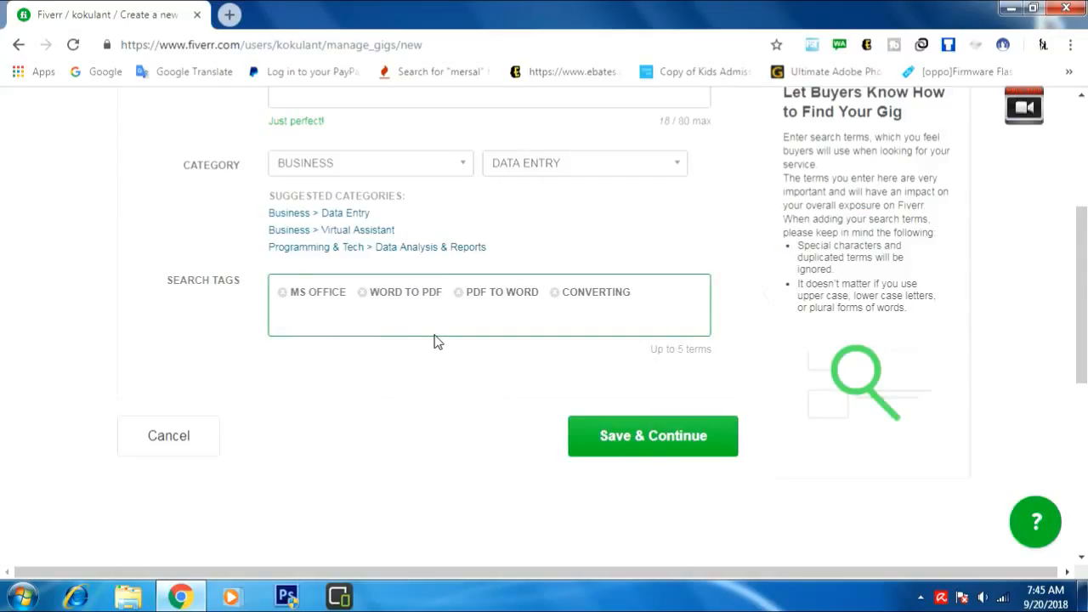
{"action": "left_click", "coordinate": [662, 438]}
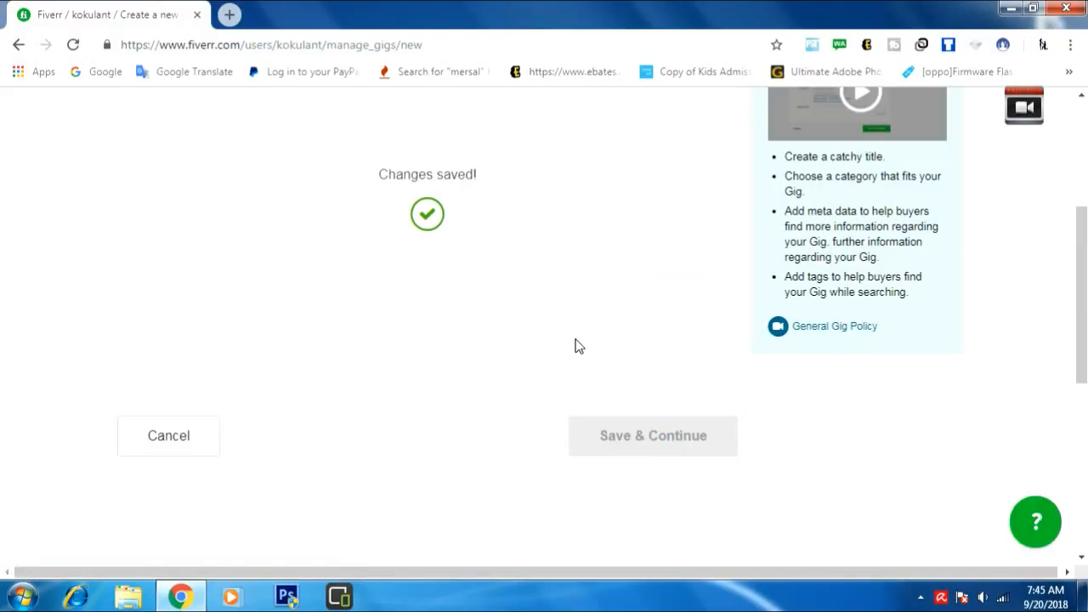
- Return to the gig overview, change the title to "do data entry in one day", and save to continue to pricing
{"action": "scroll", "coordinate": [578, 342], "scroll_direction": "down", "scroll_amount": 3}
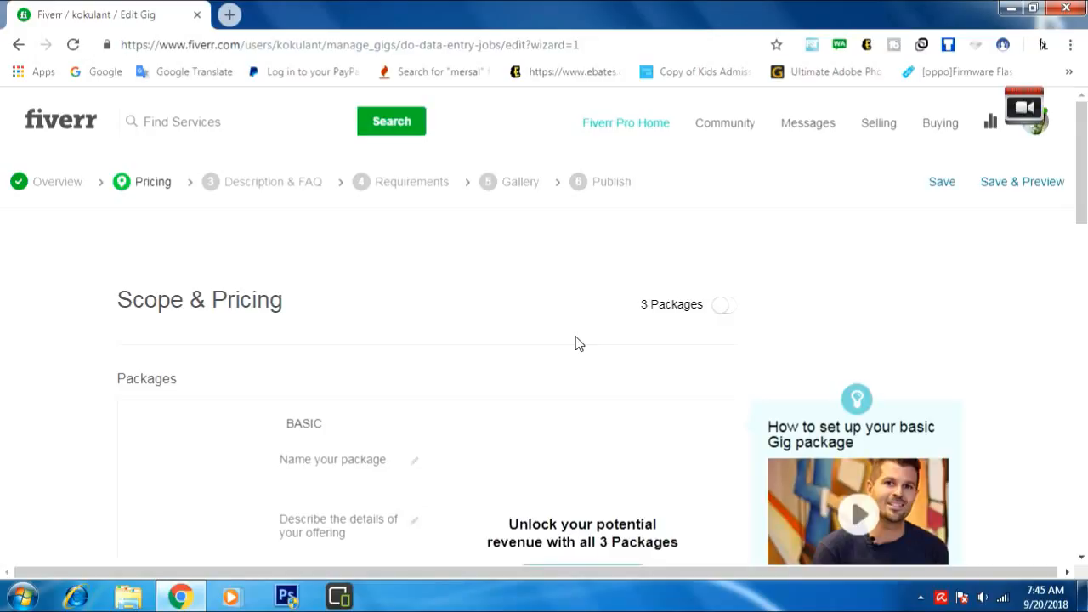
{"action": "middle_click", "coordinate": [578, 341]}
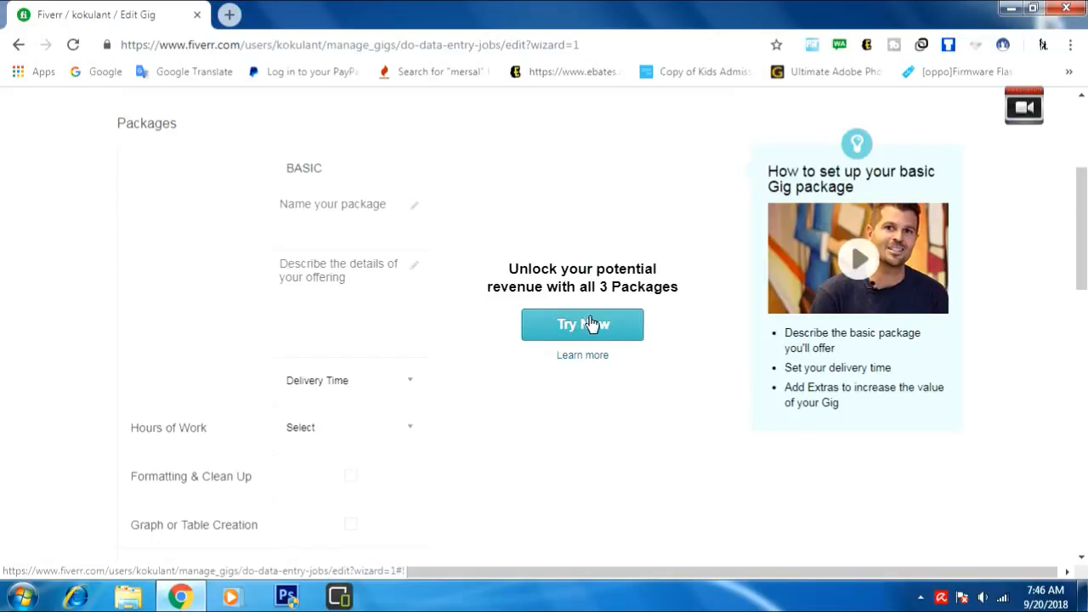
{"action": "scroll", "coordinate": [590, 324], "scroll_direction": "up", "scroll_amount": 3}
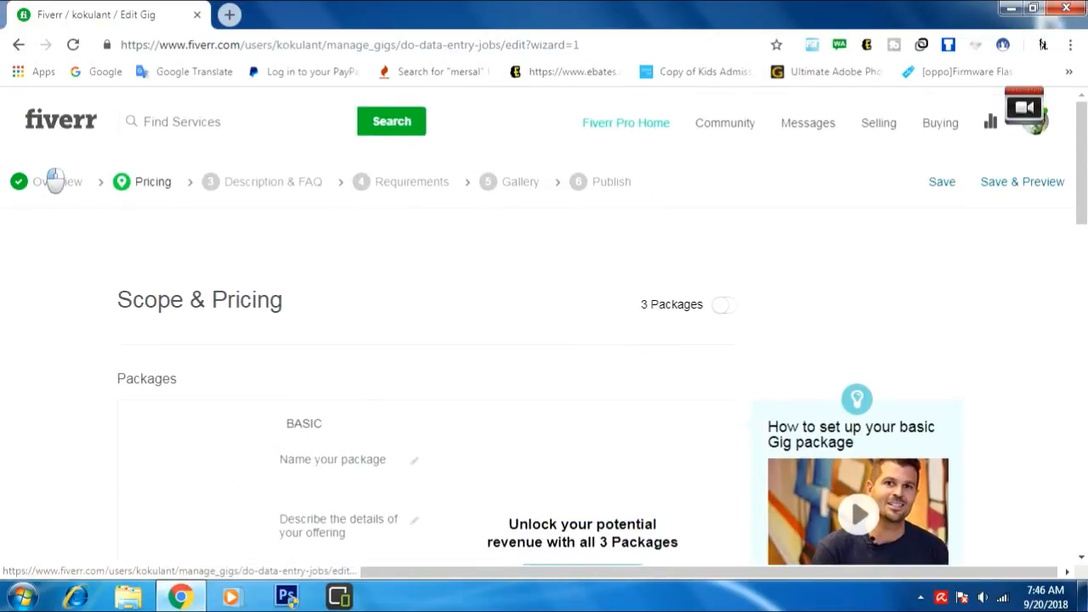
{"action": "left_click", "coordinate": [53, 180]}
{"action": "left_click_drag", "start_coordinate": [632, 329], "coordinate": [568, 332]}
{"action": "type", "text": "i"}
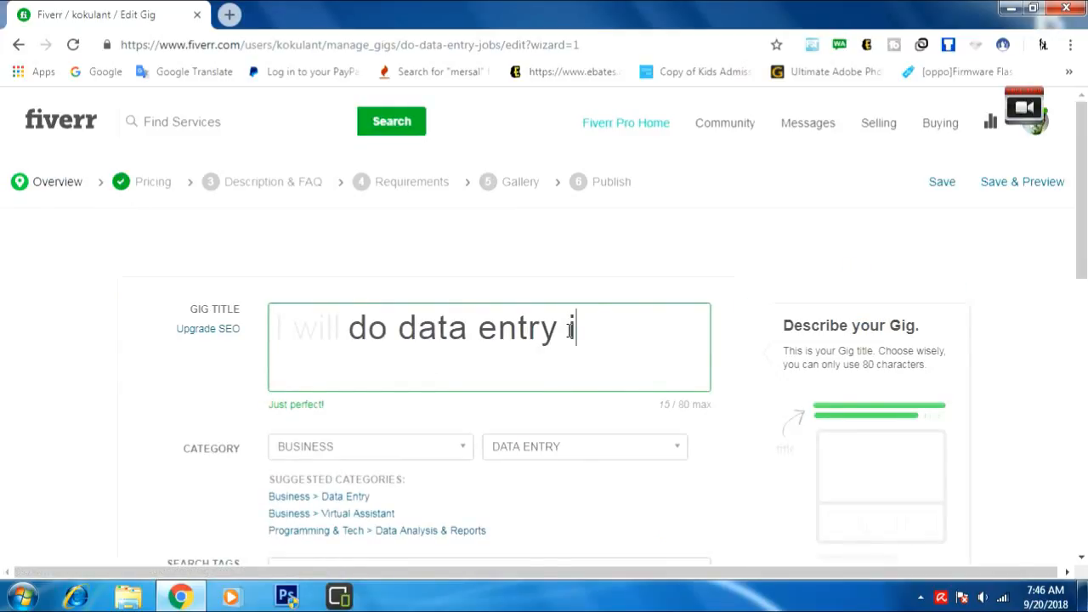
{"action": "type", "text": "n one day"}
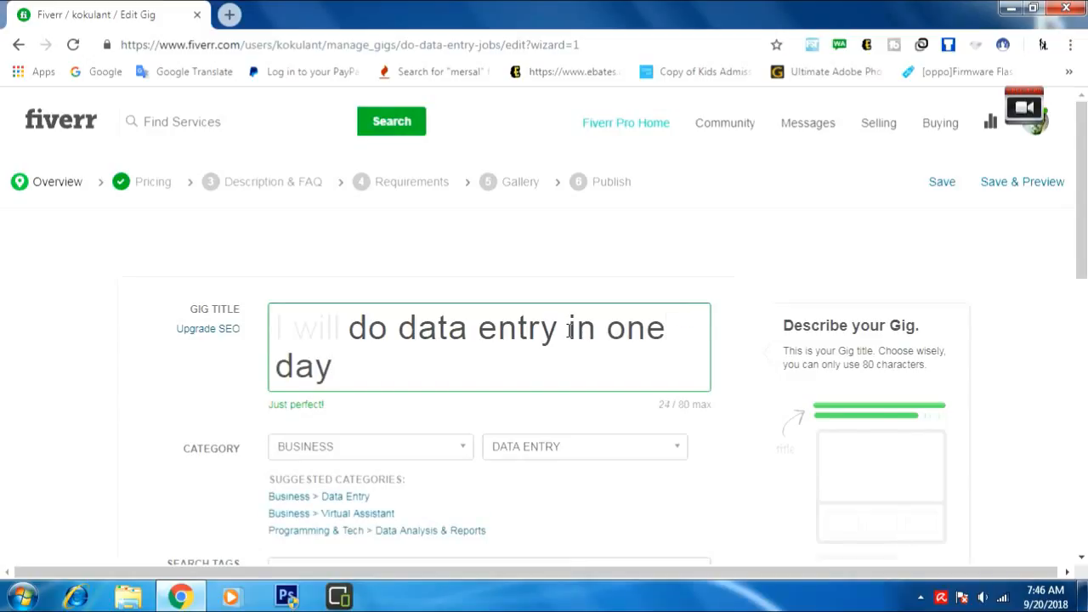
{"action": "scroll", "coordinate": [570, 329], "scroll_direction": "down", "scroll_amount": 4}
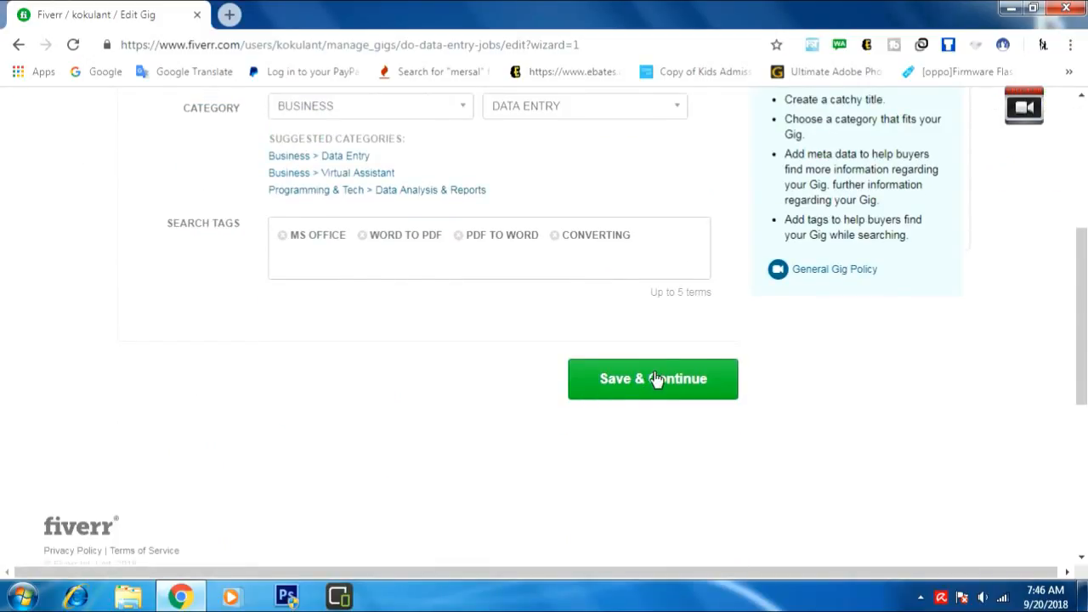
{"action": "left_click", "coordinate": [656, 379]}
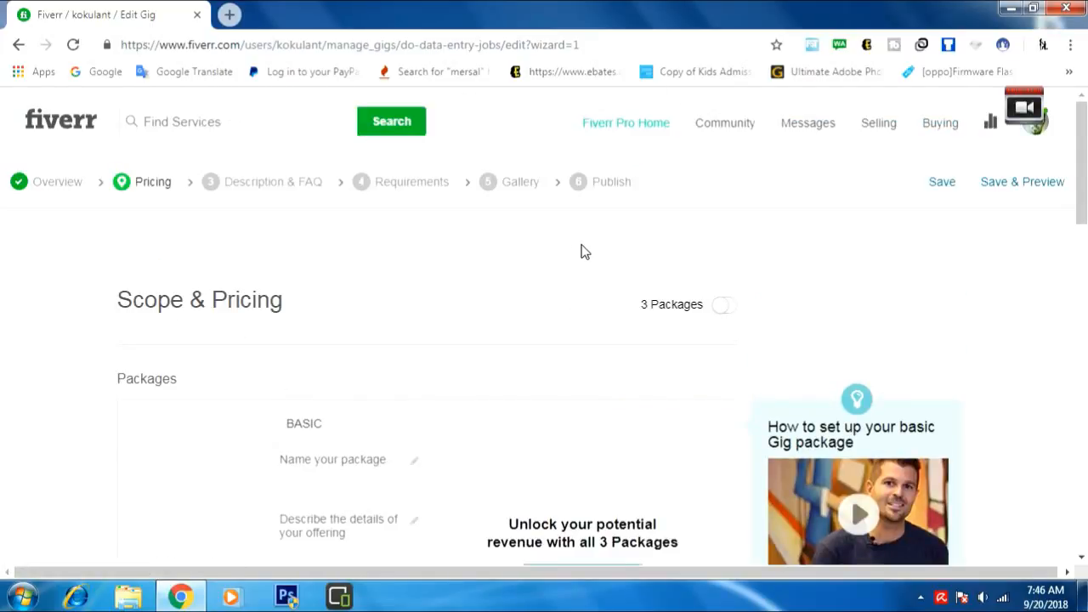
- Enable all 3 packages for the gig and dismiss the introductory video
{"action": "scroll", "coordinate": [587, 255], "scroll_direction": "down", "scroll_amount": 2}
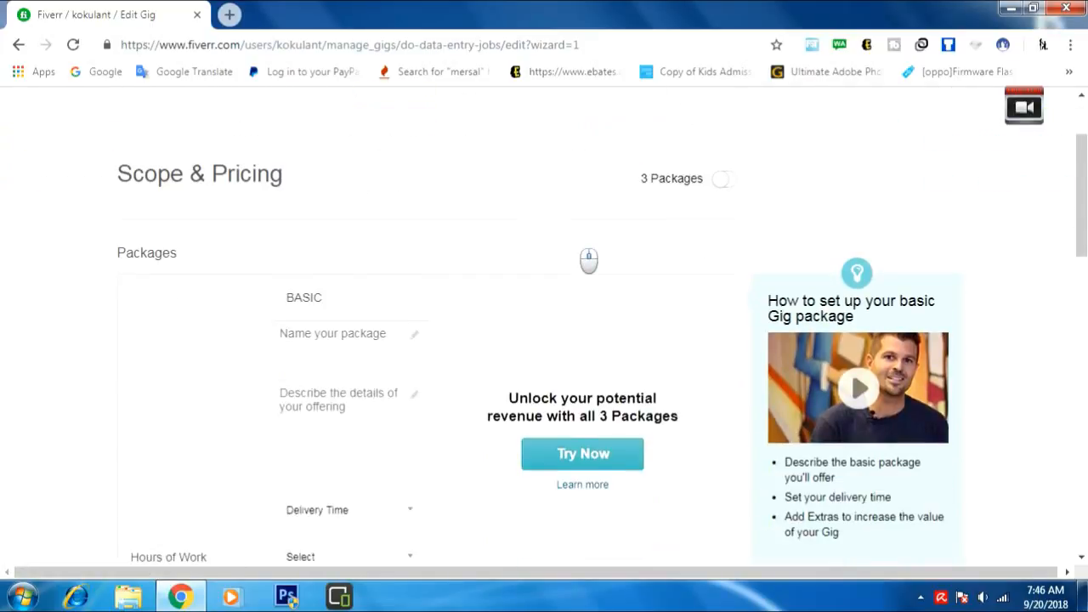
{"action": "left_click", "coordinate": [594, 440]}
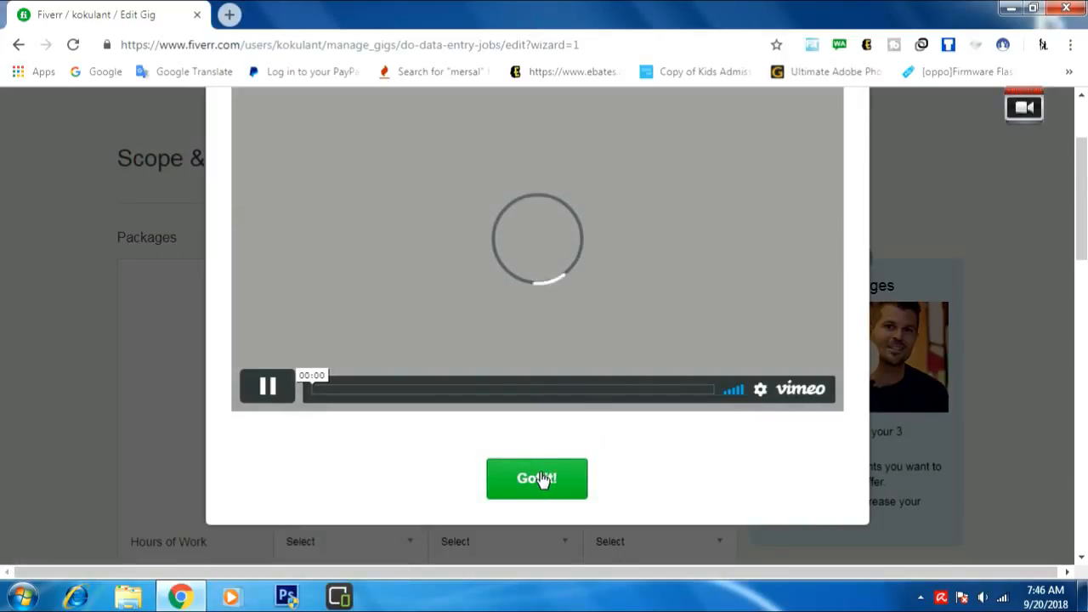
{"action": "left_click", "coordinate": [540, 478]}
{"action": "scroll", "coordinate": [476, 390], "scroll_direction": "down", "scroll_amount": 1}
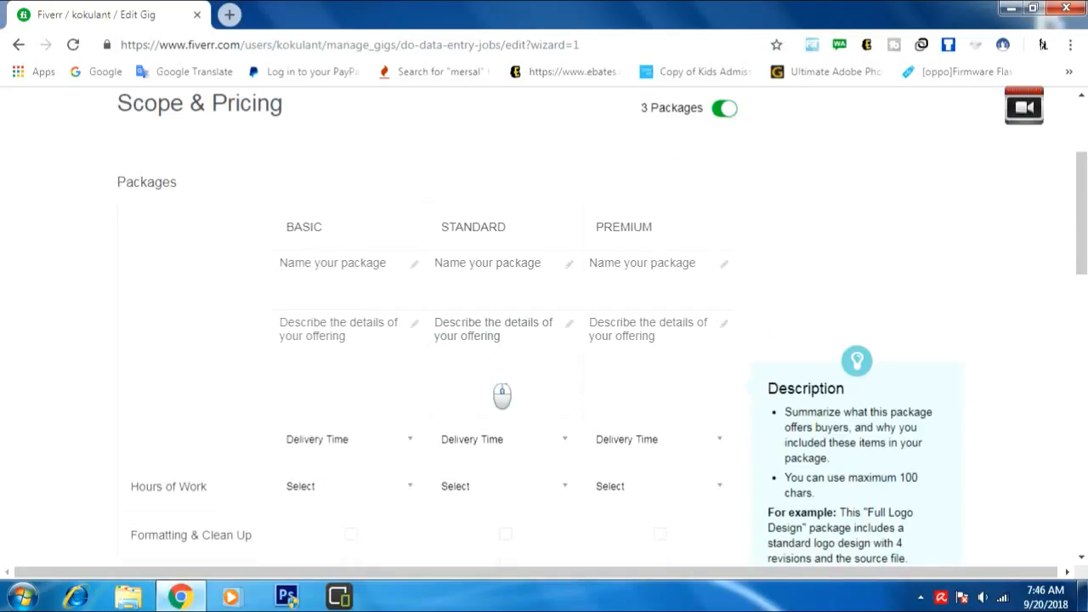
{"action": "scroll", "coordinate": [420, 360], "scroll_direction": "down", "scroll_amount": 2}
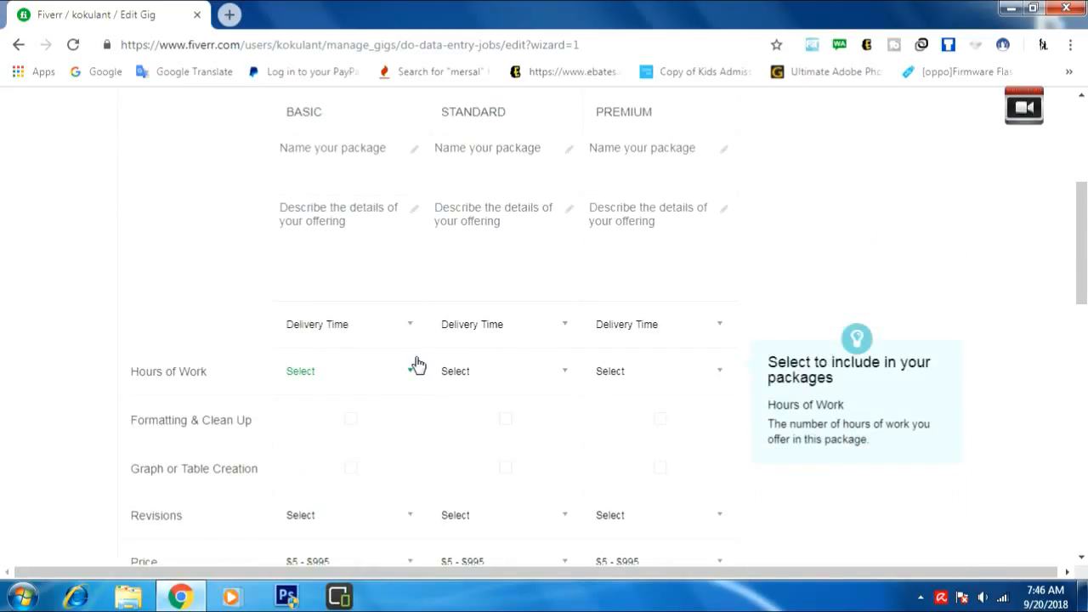
- Name the three packages "Basic", "Standard" and "Premium" in their matching columns
{"action": "scroll", "coordinate": [418, 295], "scroll_direction": "up", "scroll_amount": 2}
{"action": "left_click", "coordinate": [364, 270]}
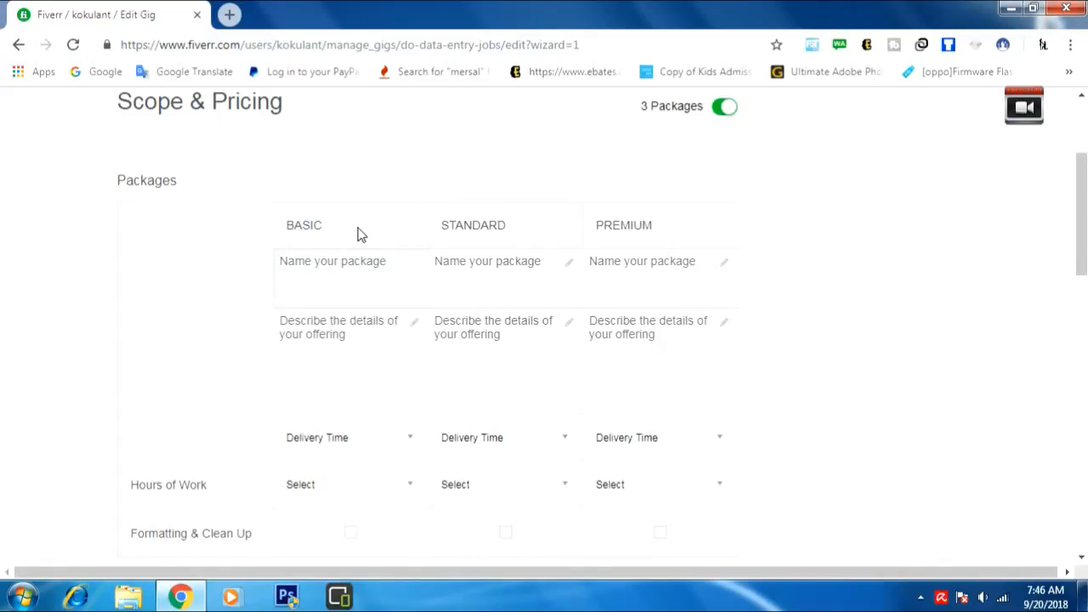
{"action": "type", "text": "Basic"}
{"action": "left_click", "coordinate": [516, 282]}
{"action": "type", "text": "S"}
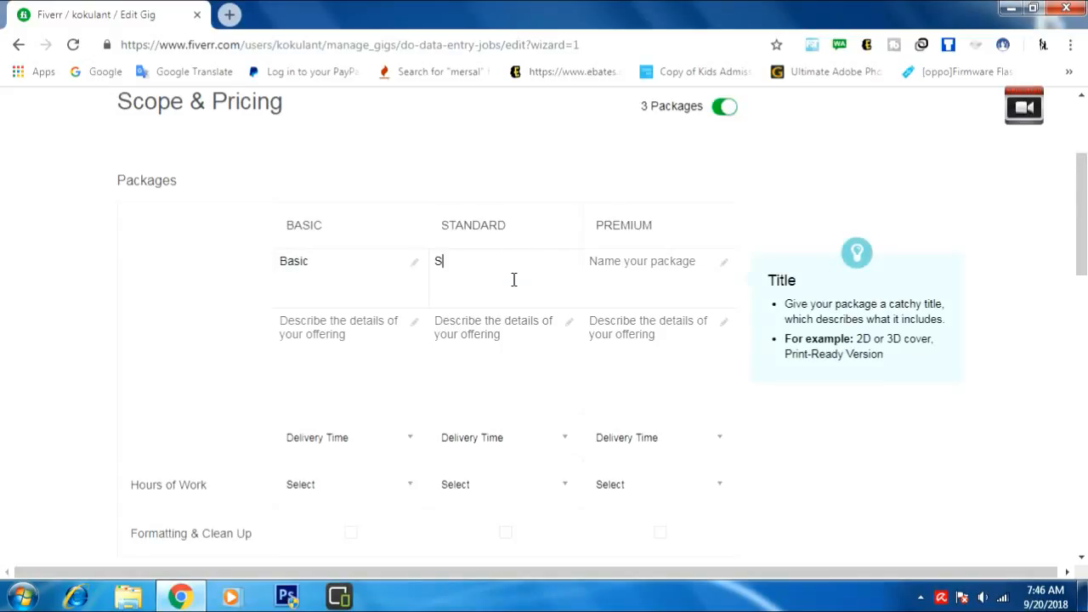
{"action": "type", "text": "tandard"}
{"action": "left_click", "coordinate": [646, 268]}
{"action": "type", "text": "Premium"}
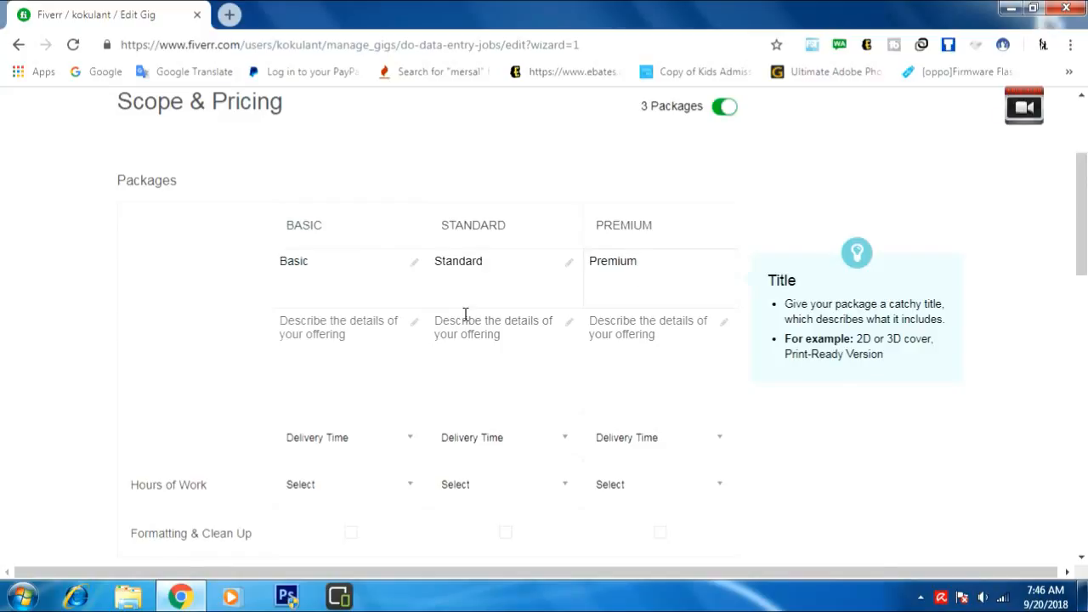
- Describe the Basic package's offering as "I can do any kind of data entry"
{"action": "left_click", "coordinate": [338, 355]}
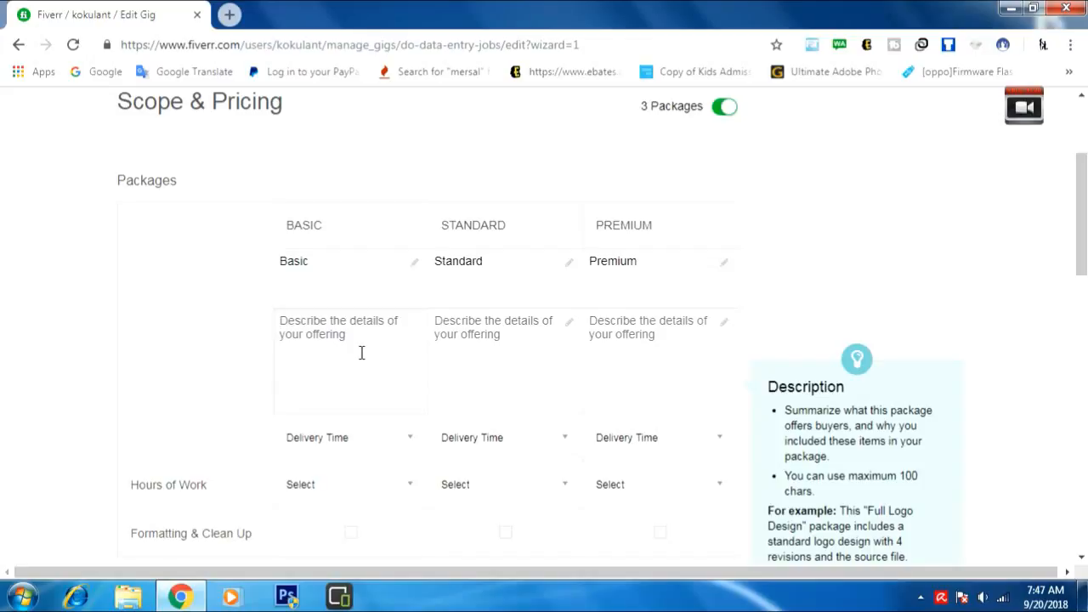
{"action": "type", "text": "I ca"}
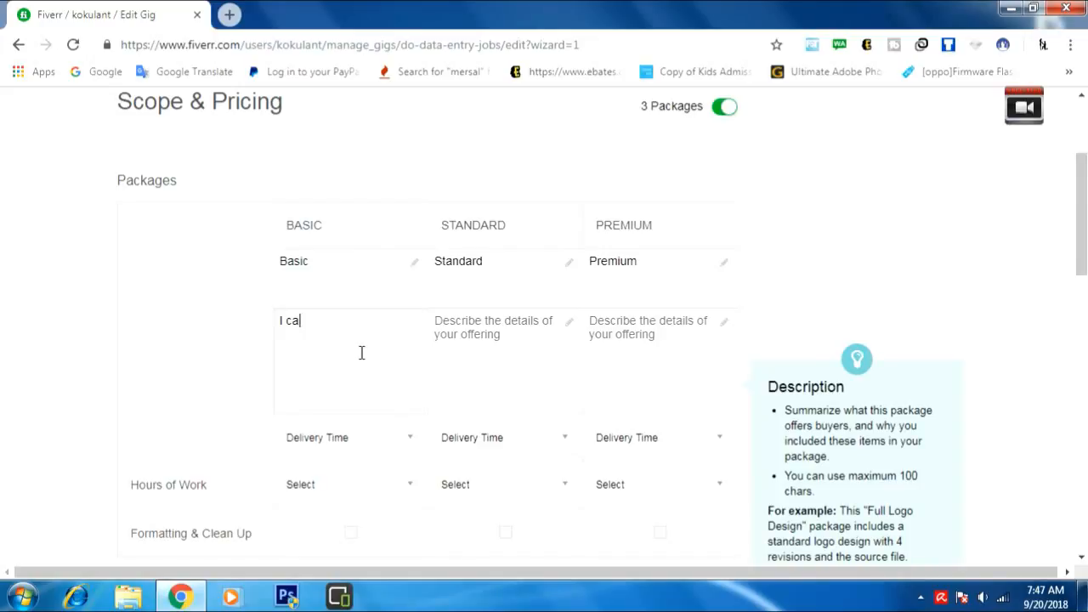
{"action": "type", "text": "n b"}
{"action": "key", "text": "BackSpace"}
{"action": "type", "text": "do"}
{"action": "type", "text": "any kind of dt"}
{"action": "key", "text": "BackSpace"}
{"action": "type", "text": "ata"}
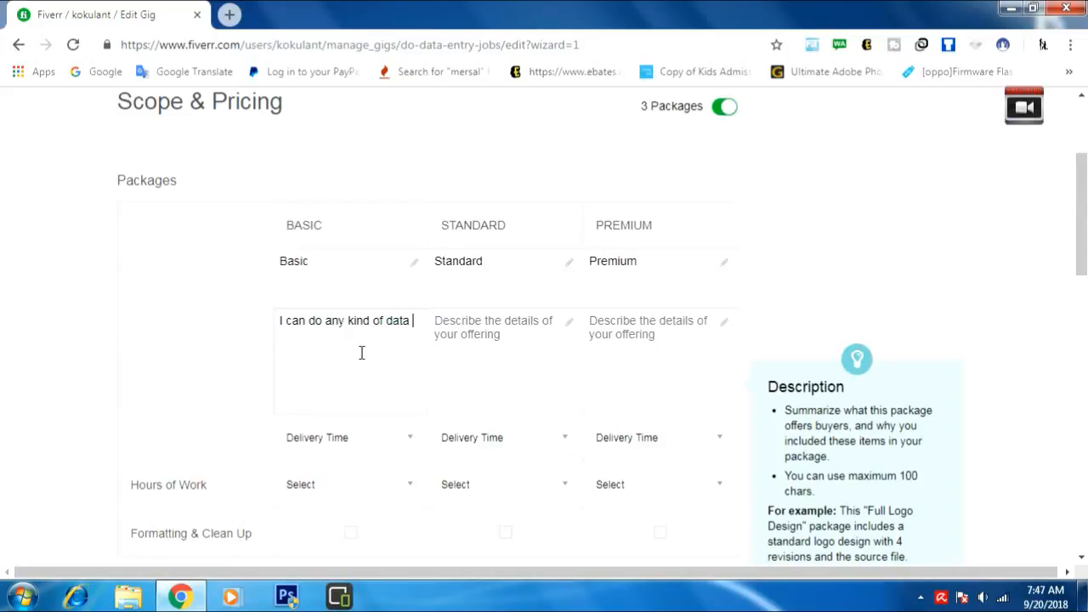
{"action": "type", "text": " entry"}
- Copy the Basic package's description into the Standard and Premium packages
{"action": "left_click_drag", "start_coordinate": [362, 345], "coordinate": [276, 318]}
{"action": "key", "text": "ctrl+c"}
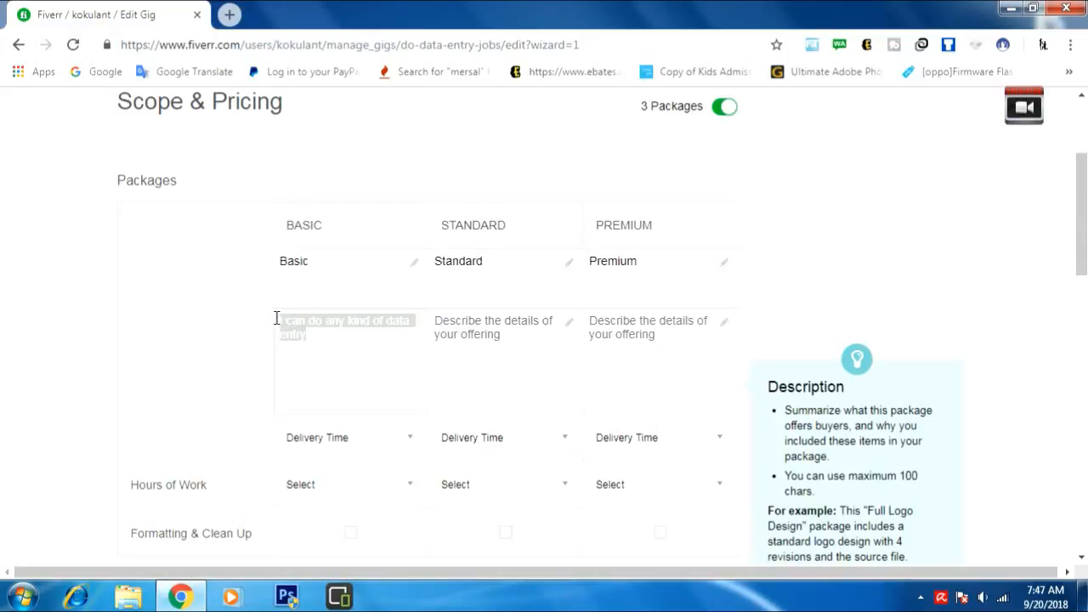
{"action": "left_click", "coordinate": [518, 343]}
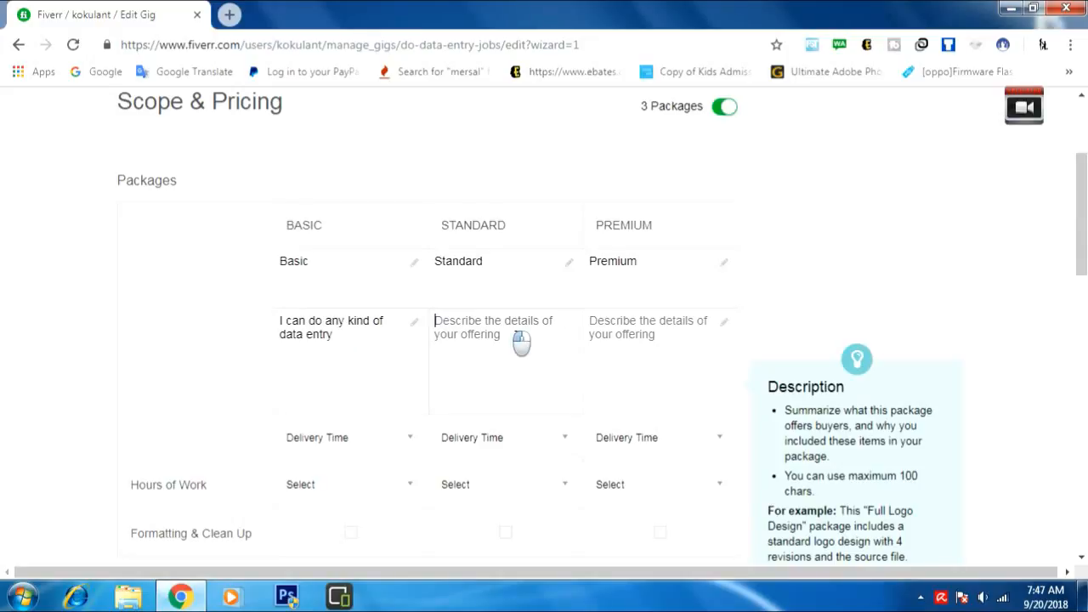
{"action": "key", "text": "ctrl+v"}
{"action": "left_click", "coordinate": [623, 338]}
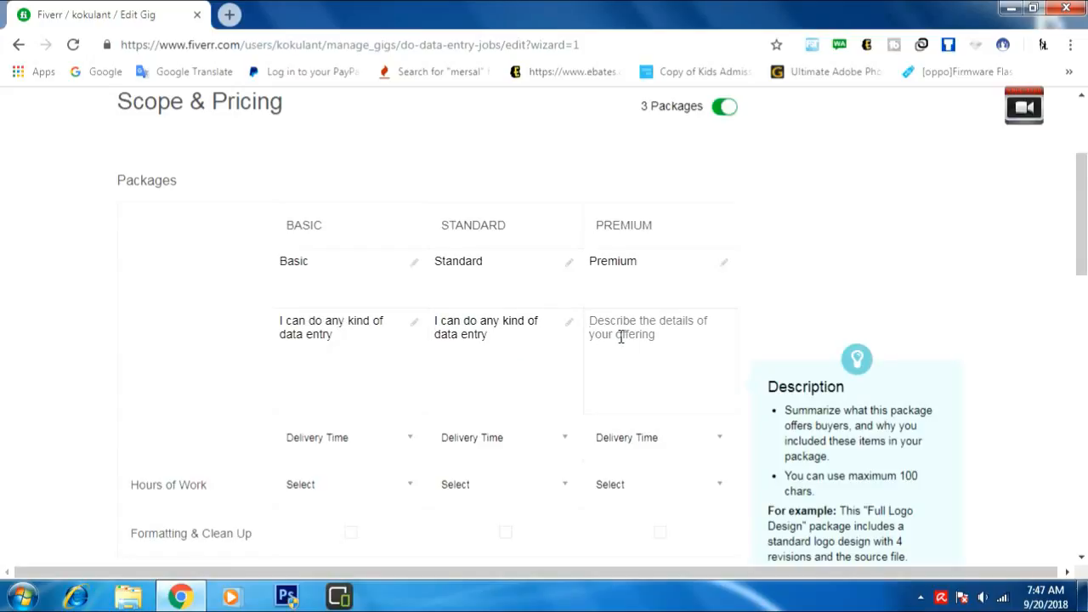
{"action": "key", "text": "ctrl+v"}
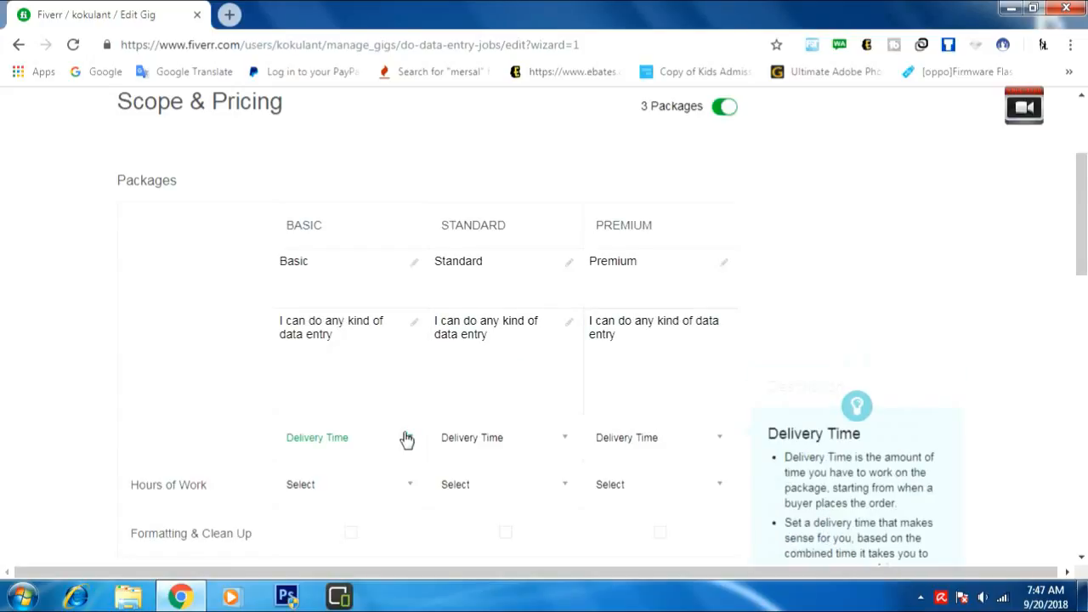
- Set the delivery time of the Basic, Standard and Premium packages to 1 Day Delivery
{"action": "scroll", "coordinate": [407, 438], "scroll_direction": "down", "scroll_amount": 2}
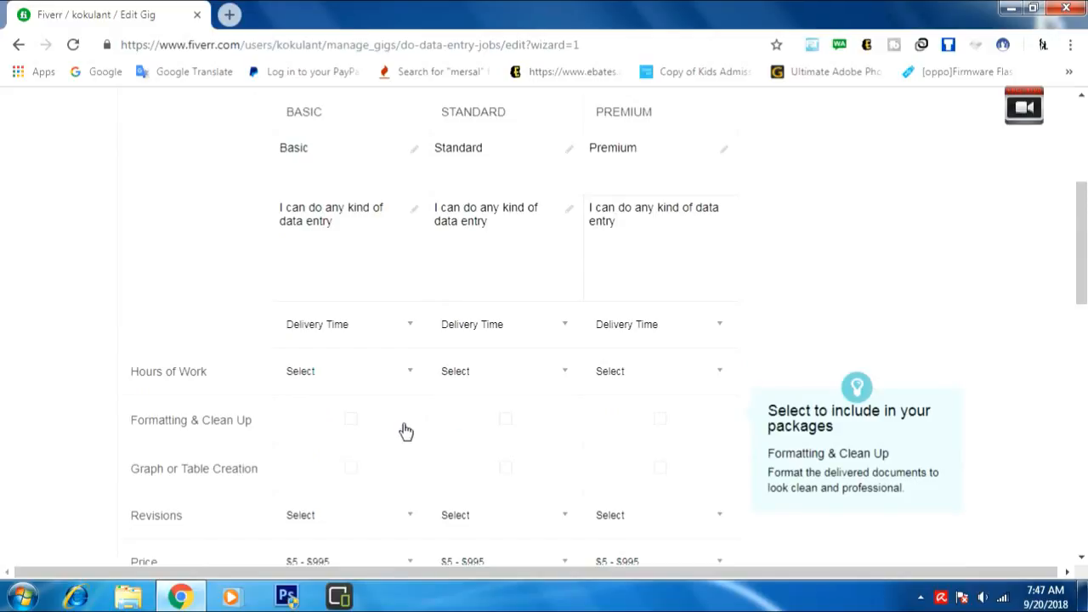
{"action": "left_click", "coordinate": [415, 324]}
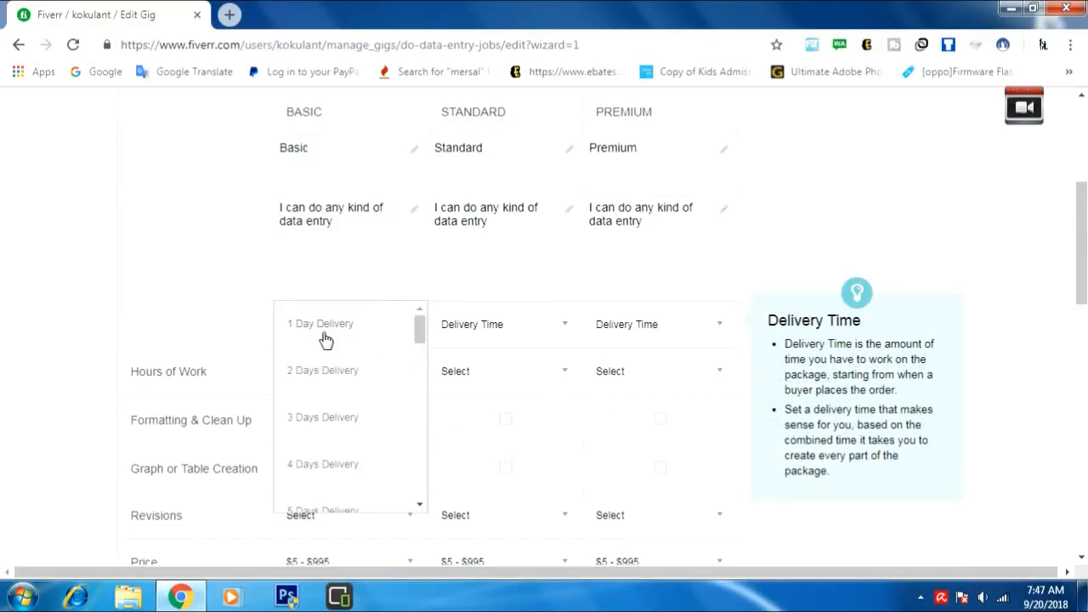
{"action": "scroll", "coordinate": [351, 382], "scroll_direction": "down", "scroll_amount": 6}
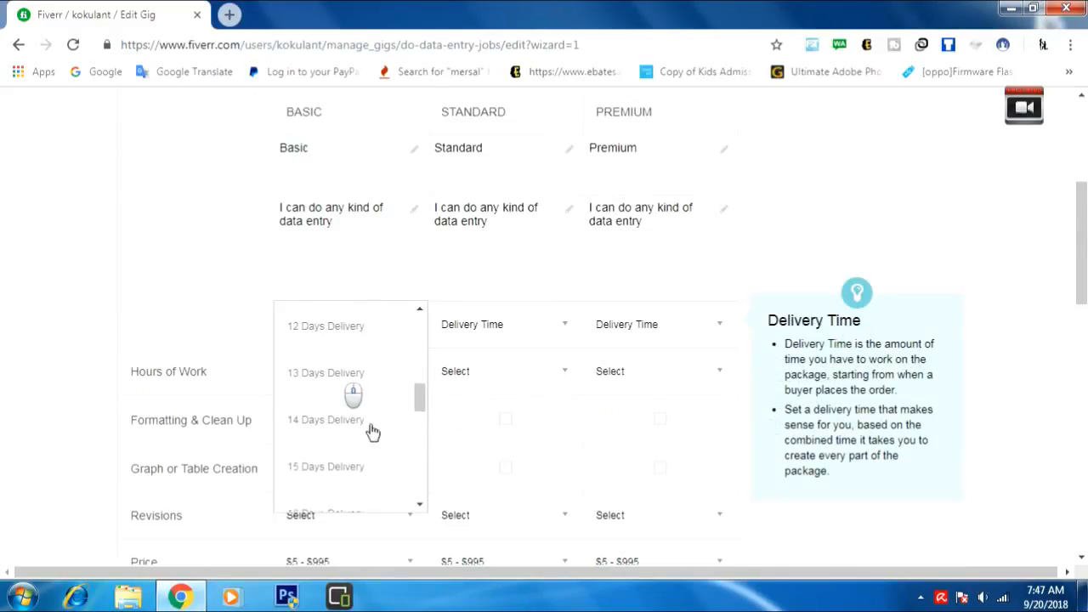
{"action": "left_click_drag", "start_coordinate": [420, 404], "coordinate": [420, 323]}
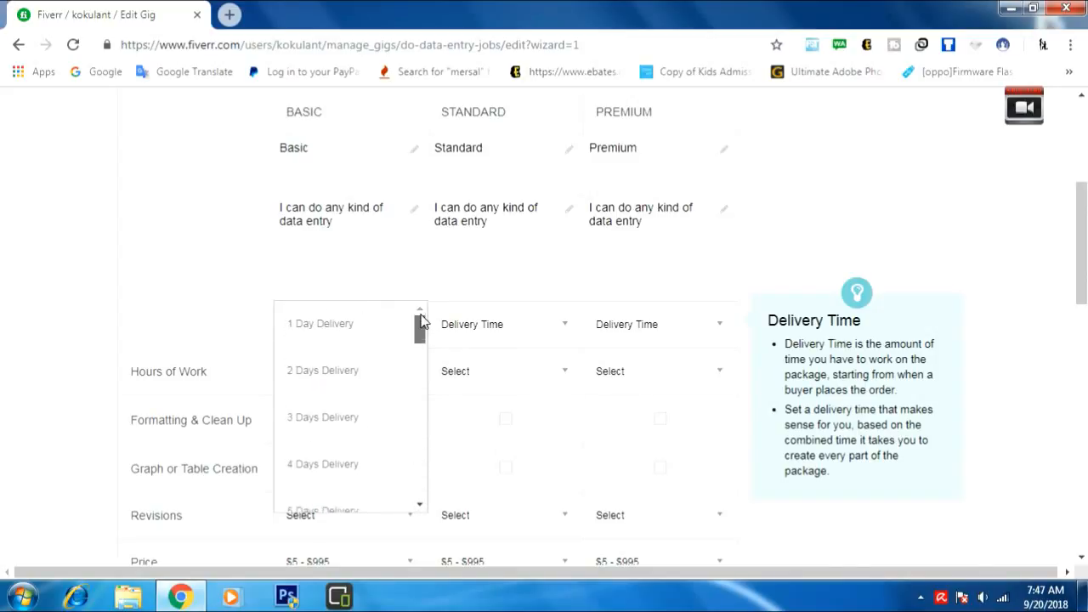
{"action": "left_click", "coordinate": [349, 328]}
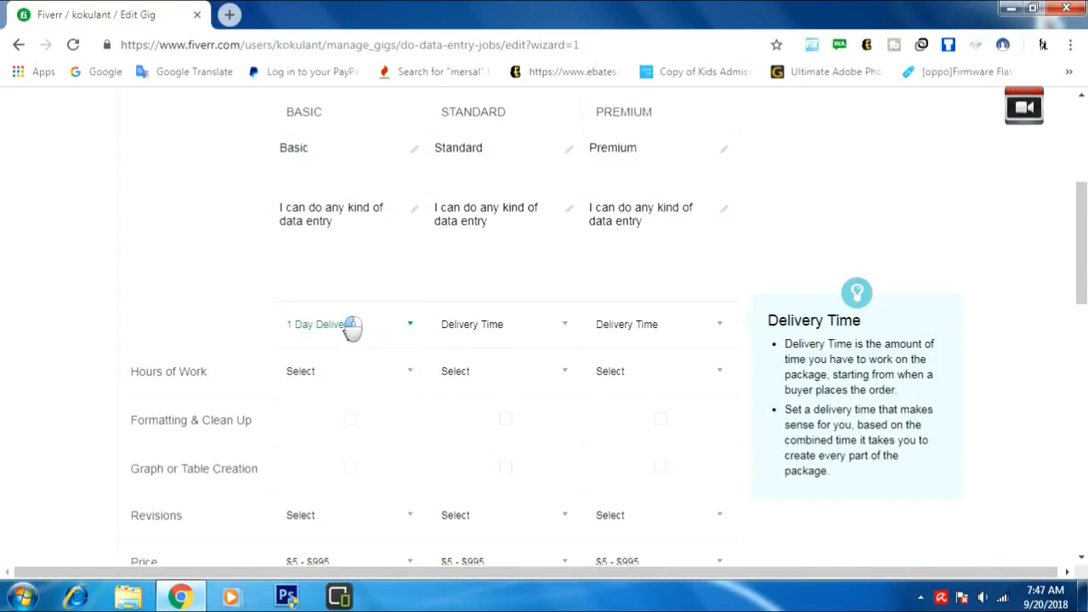
{"action": "left_click", "coordinate": [531, 330]}
{"action": "left_click", "coordinate": [481, 327]}
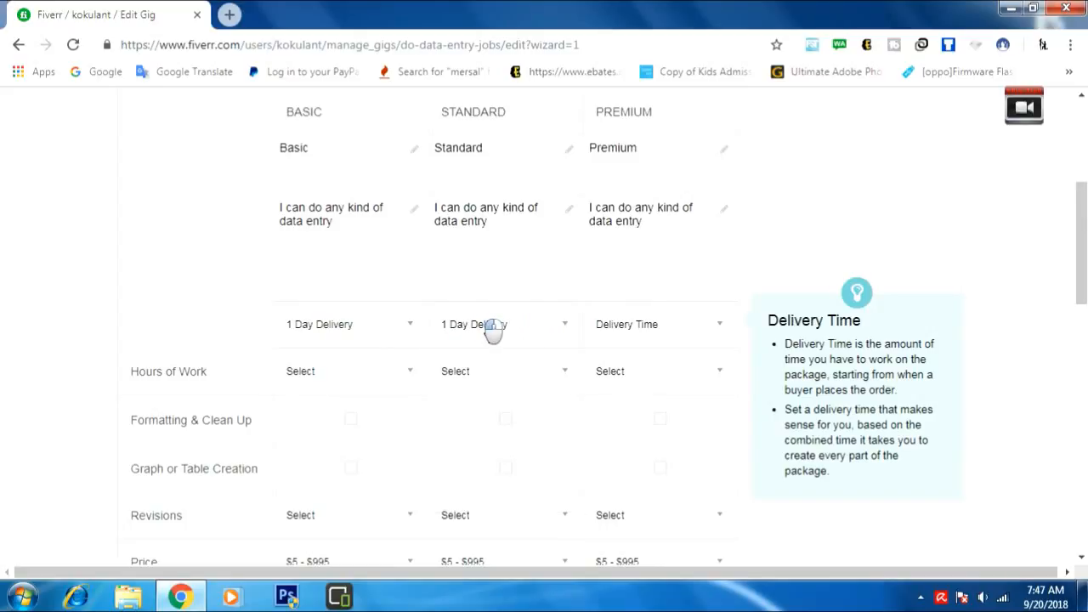
{"action": "left_click", "coordinate": [702, 330]}
{"action": "left_click", "coordinate": [649, 325]}
- Set the hours of work to 1 for the Basic, Standard and Premium packages
{"action": "scroll", "coordinate": [651, 323], "scroll_direction": "down", "scroll_amount": 1}
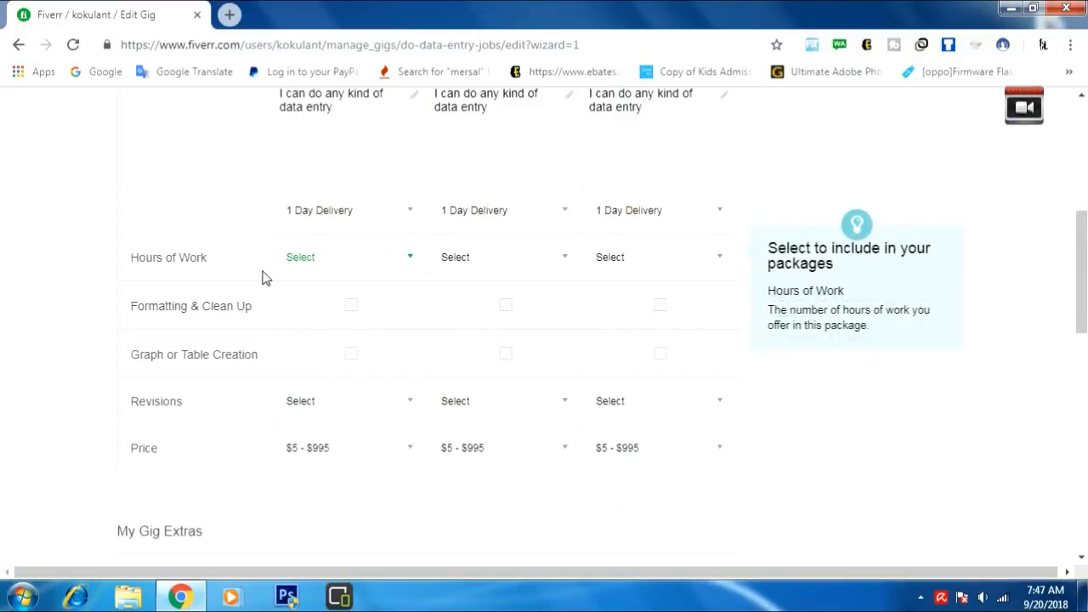
{"action": "left_click", "coordinate": [414, 260]}
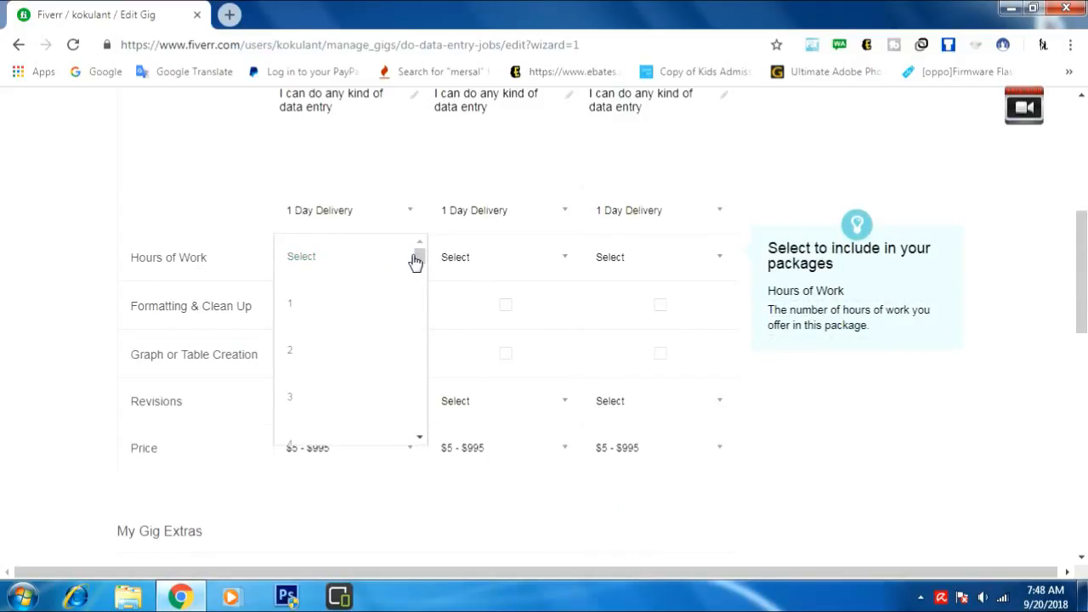
{"action": "scroll", "coordinate": [365, 291], "scroll_direction": "down", "scroll_amount": 1}
{"action": "scroll", "coordinate": [369, 374], "scroll_direction": "up", "scroll_amount": 1}
{"action": "left_click", "coordinate": [340, 309]}
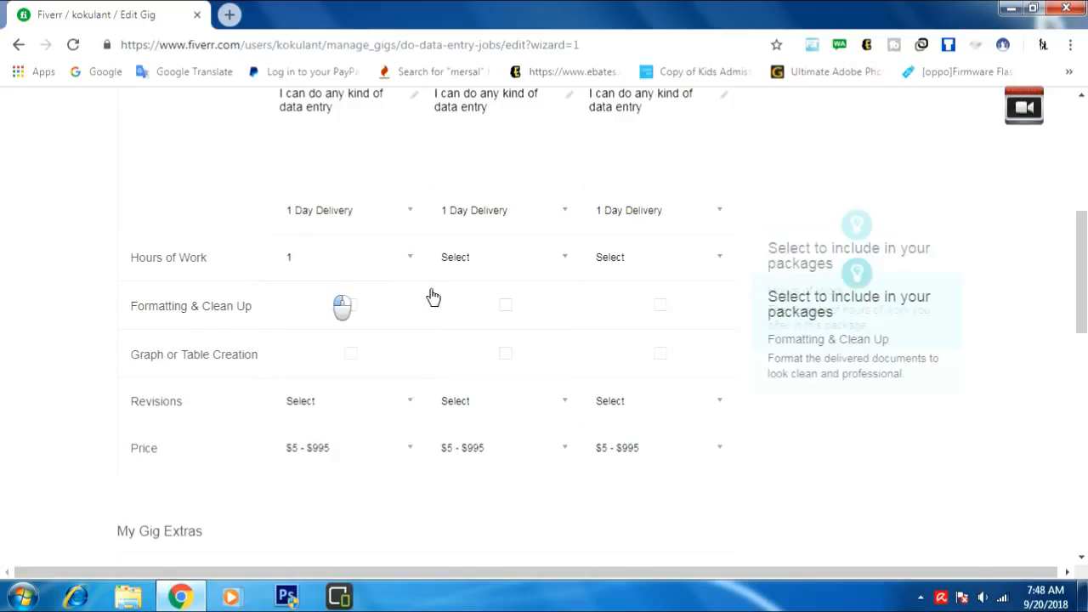
{"action": "left_click", "coordinate": [536, 257]}
{"action": "left_click", "coordinate": [502, 304]}
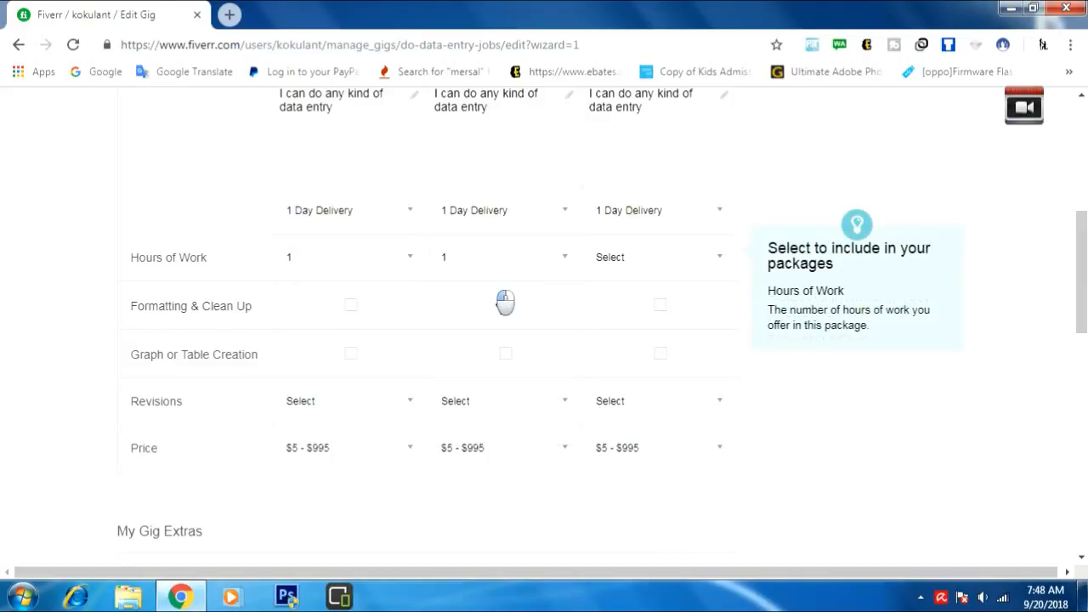
{"action": "left_click", "coordinate": [620, 262]}
{"action": "left_click", "coordinate": [639, 311]}
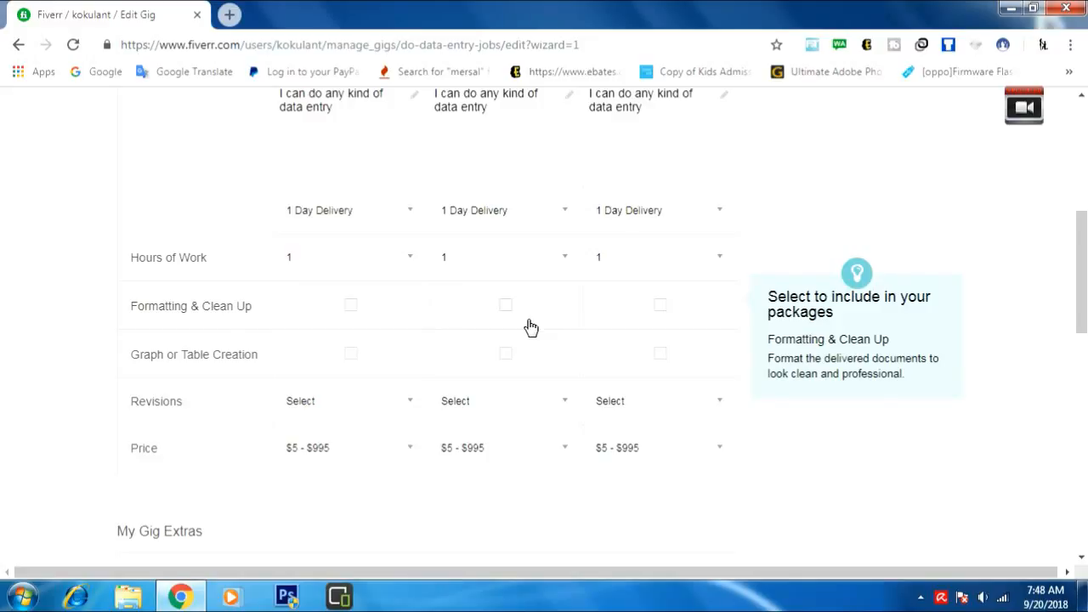
- Set the number of revisions for the Basic package to Unlimited
{"action": "left_click", "coordinate": [407, 408]}
{"action": "scroll", "coordinate": [397, 505], "scroll_direction": "down", "scroll_amount": 8}
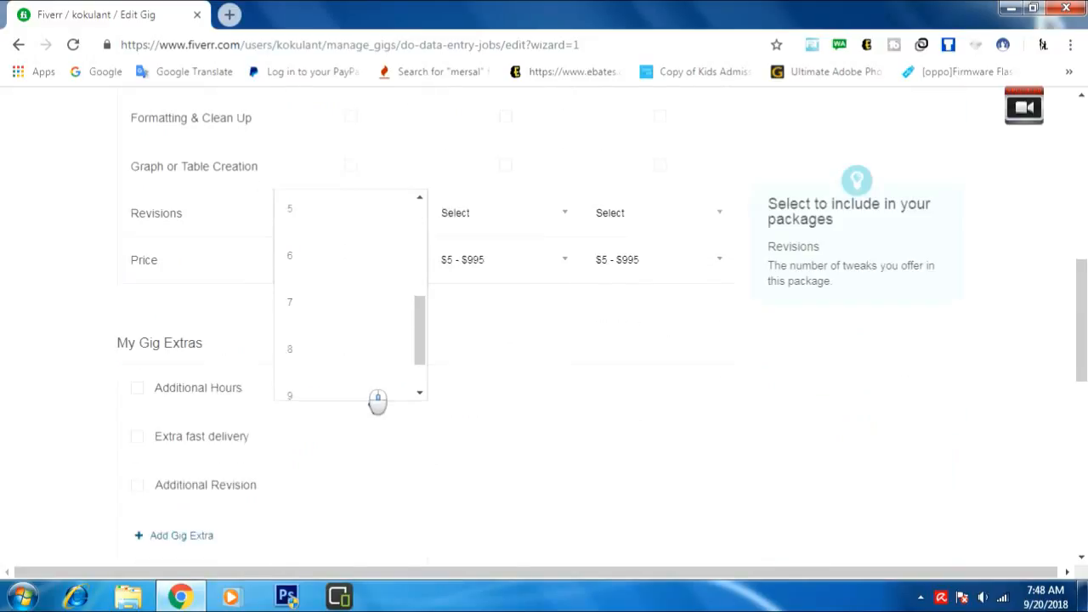
{"action": "scroll", "coordinate": [390, 344], "scroll_direction": "down", "scroll_amount": 1}
{"action": "left_click", "coordinate": [330, 255]}
- Set the number of revisions for the Standard and Premium packages to Unlimited
{"action": "scroll", "coordinate": [593, 323], "scroll_direction": "up", "scroll_amount": 2}
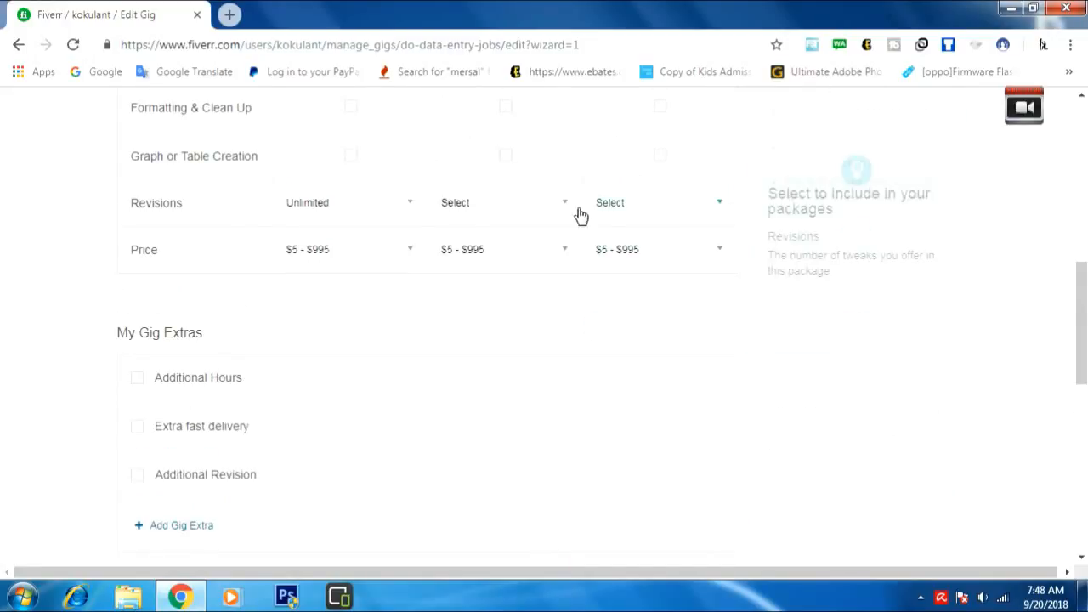
{"action": "left_click", "coordinate": [579, 208]}
{"action": "scroll", "coordinate": [535, 340], "scroll_direction": "down", "scroll_amount": 5}
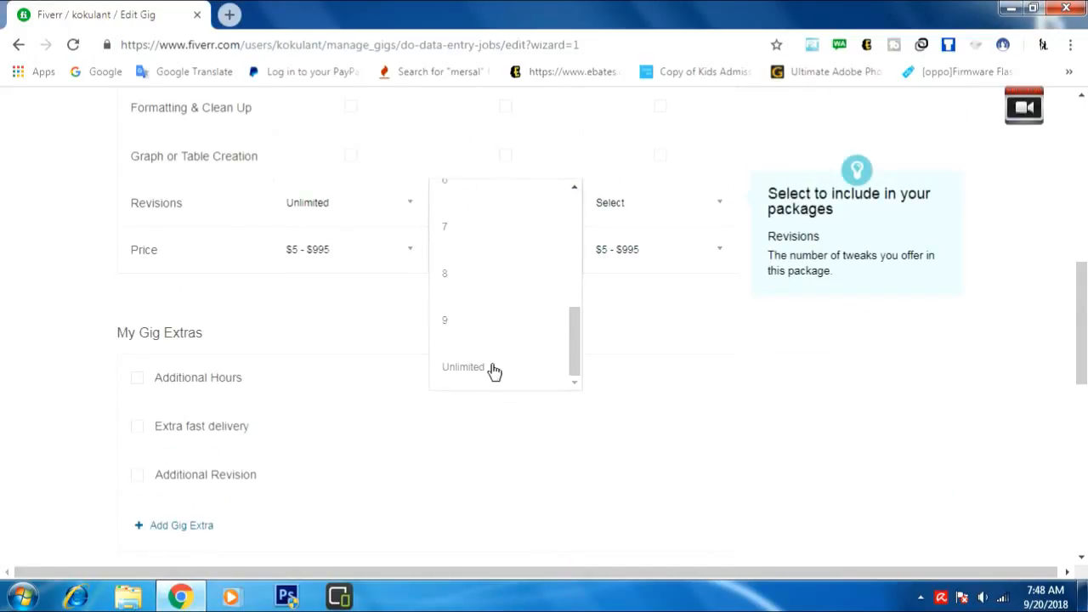
{"action": "left_click", "coordinate": [493, 372]}
{"action": "left_click", "coordinate": [701, 198]}
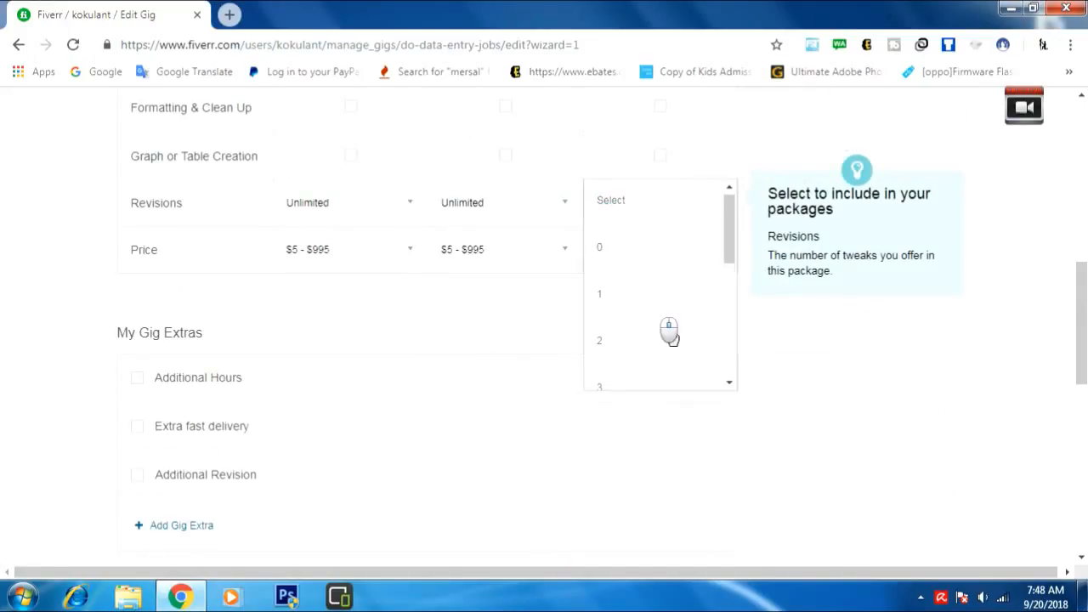
{"action": "scroll", "coordinate": [671, 334], "scroll_direction": "down", "scroll_amount": 2}
{"action": "scroll", "coordinate": [675, 334], "scroll_direction": "down", "scroll_amount": 2}
{"action": "left_click", "coordinate": [672, 366]}
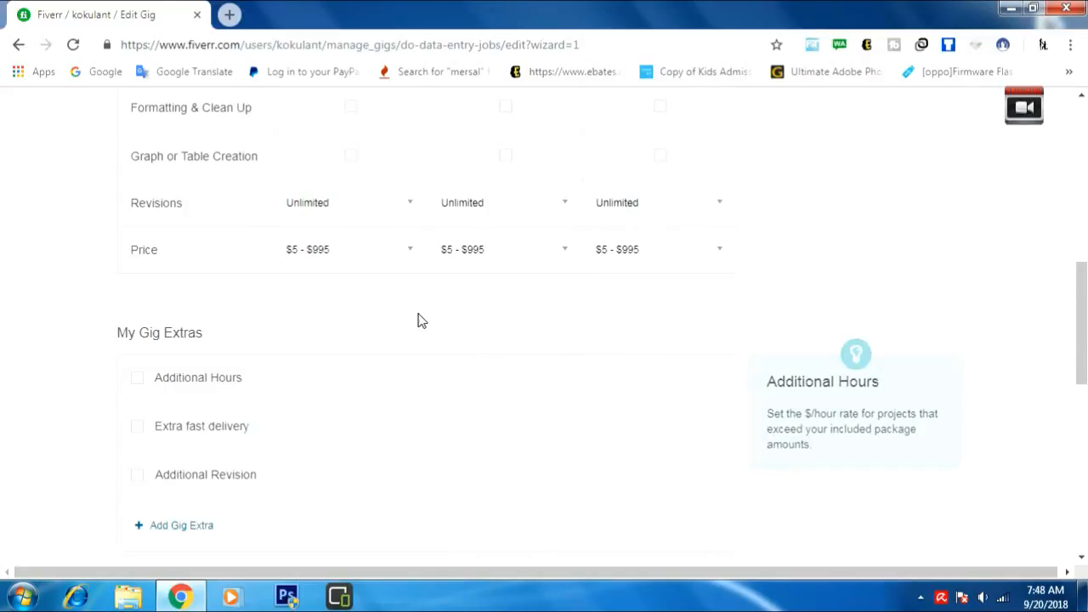
- Price the Basic package at $5, the Standard package at $10 and the Premium package at $15
{"action": "scroll", "coordinate": [417, 314], "scroll_direction": "up", "scroll_amount": 1}
{"action": "left_click", "coordinate": [417, 313]}
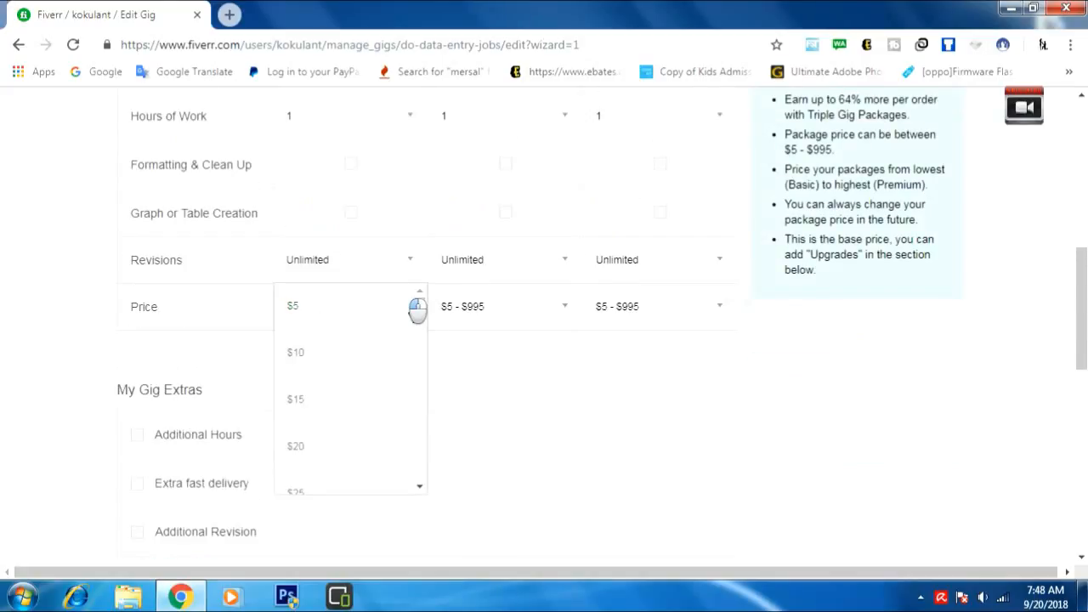
{"action": "left_click", "coordinate": [313, 304]}
{"action": "left_click", "coordinate": [536, 308]}
{"action": "left_click", "coordinate": [492, 356]}
{"action": "left_click", "coordinate": [655, 309]}
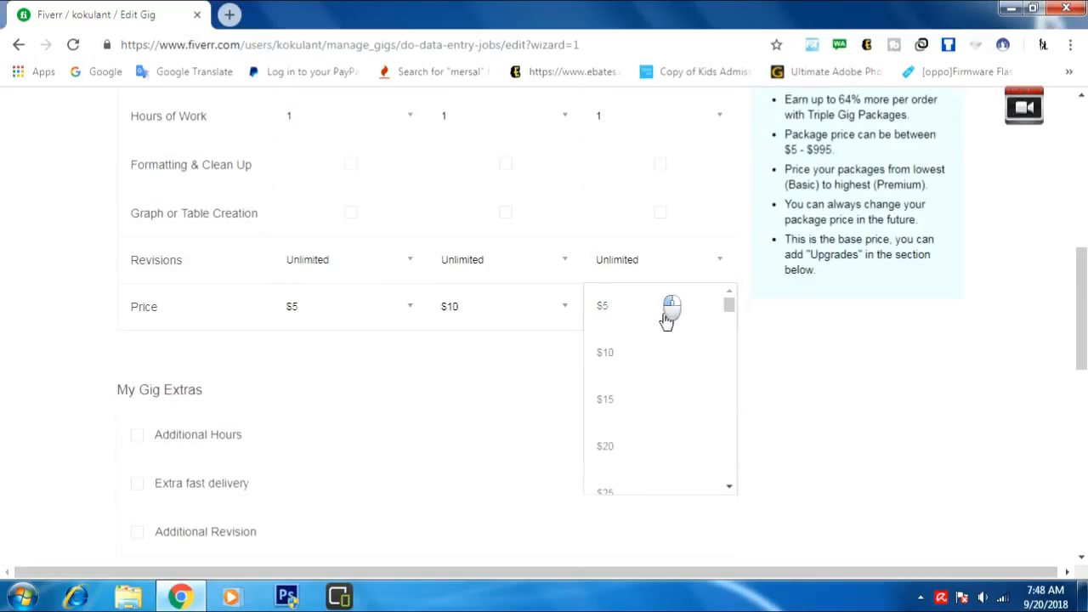
{"action": "left_click", "coordinate": [637, 399]}
- Save the pricing without any gig extras and continue to the Description & FAQ stage
{"action": "scroll", "coordinate": [502, 397], "scroll_direction": "down", "scroll_amount": 1}
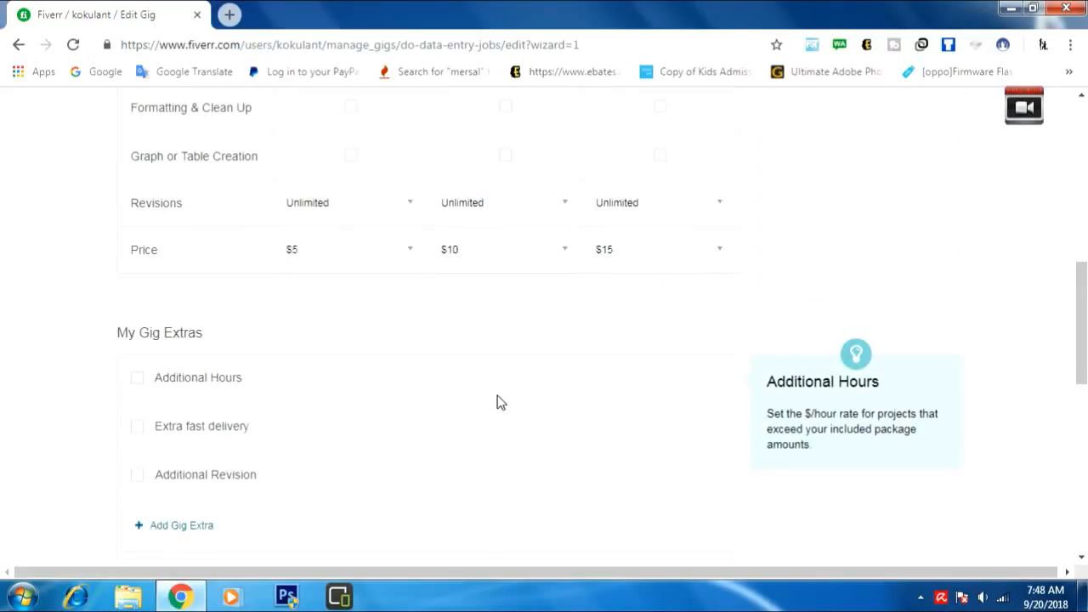
{"action": "scroll", "coordinate": [401, 433], "scroll_direction": "down", "scroll_amount": 1}
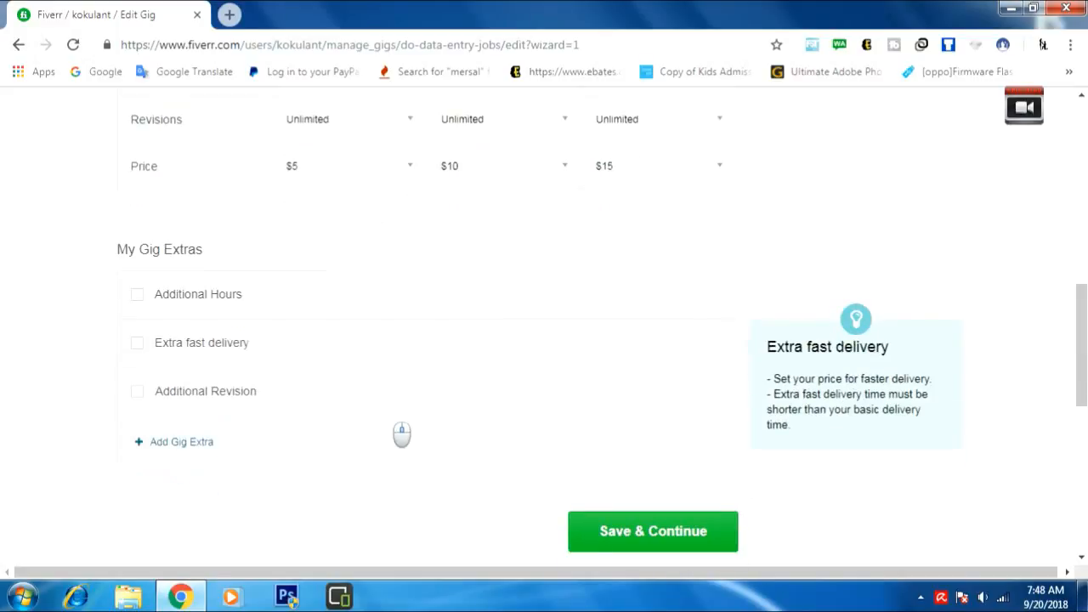
{"action": "scroll", "coordinate": [400, 435], "scroll_direction": "down", "scroll_amount": 1}
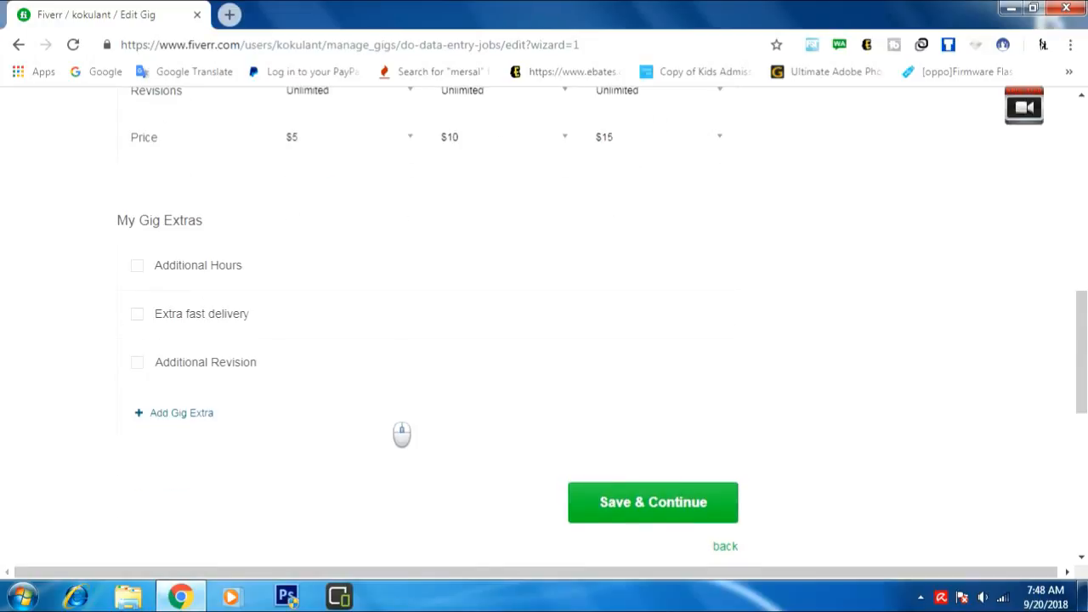
{"action": "scroll", "coordinate": [401, 436], "scroll_direction": "up", "scroll_amount": 2}
{"action": "scroll", "coordinate": [402, 434], "scroll_direction": "down", "scroll_amount": 3}
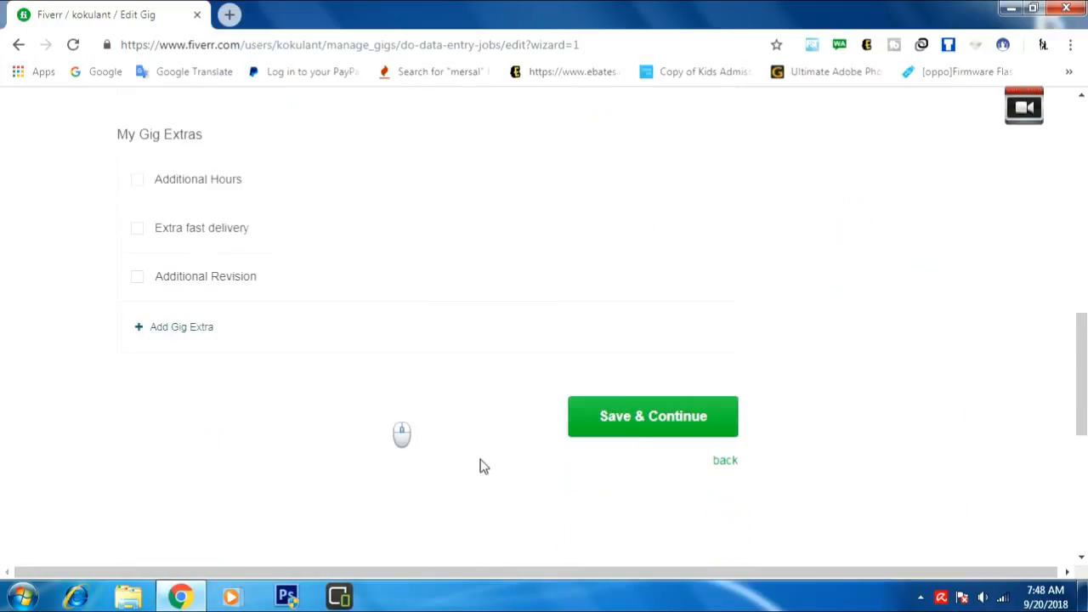
{"action": "left_click", "coordinate": [674, 416]}
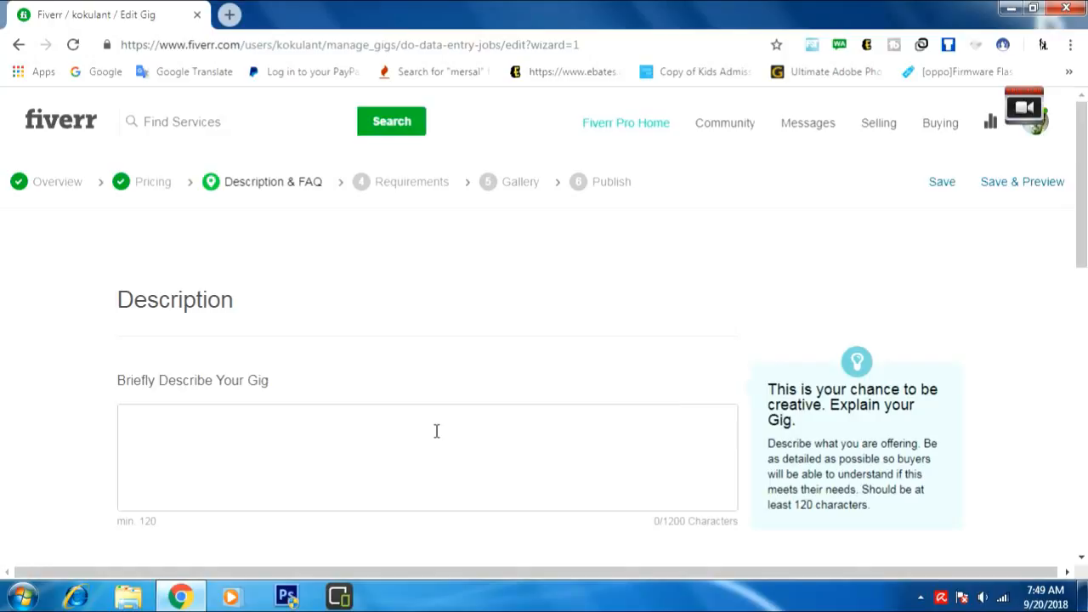
- Dismiss the Windows color scheme prompt and begin the gig description with the line "Entering Images and data in wordpress."
{"action": "scroll", "coordinate": [440, 435], "scroll_direction": "down", "scroll_amount": 2}
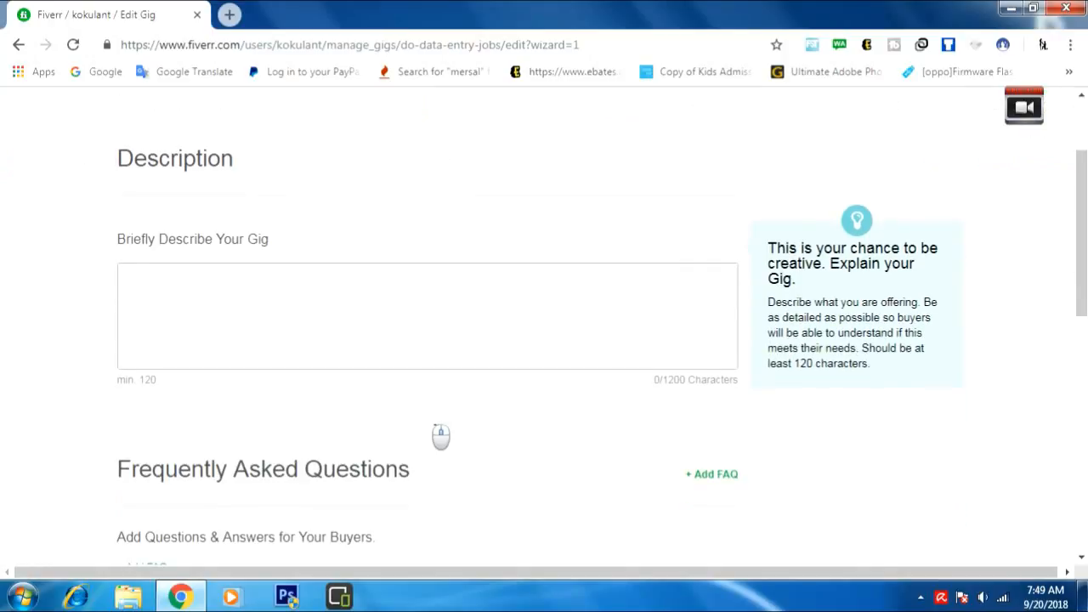
{"action": "left_click", "coordinate": [276, 297]}
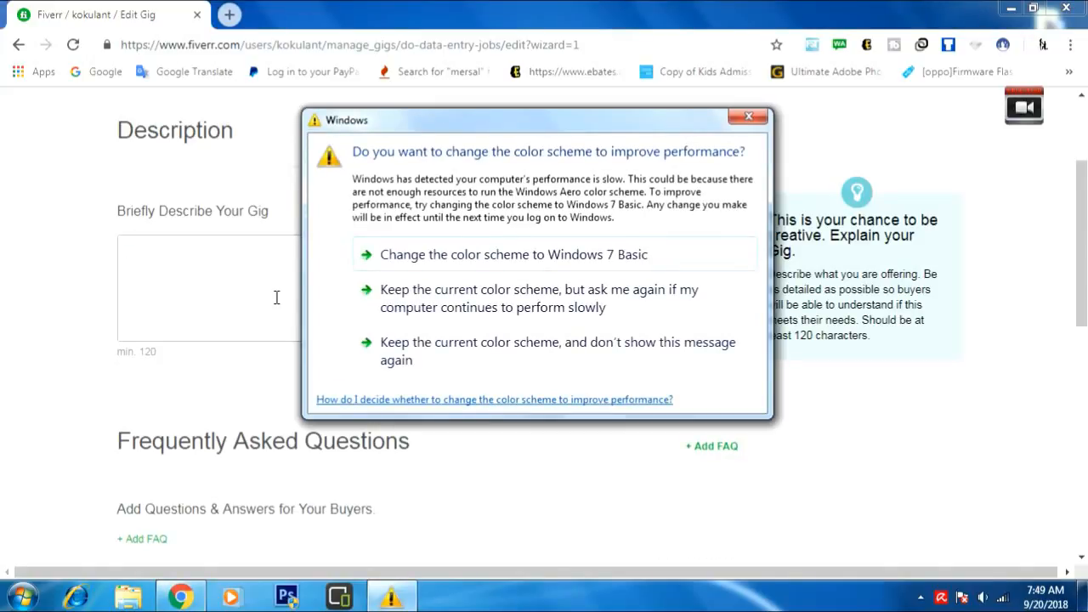
{"action": "left_click", "coordinate": [749, 116]}
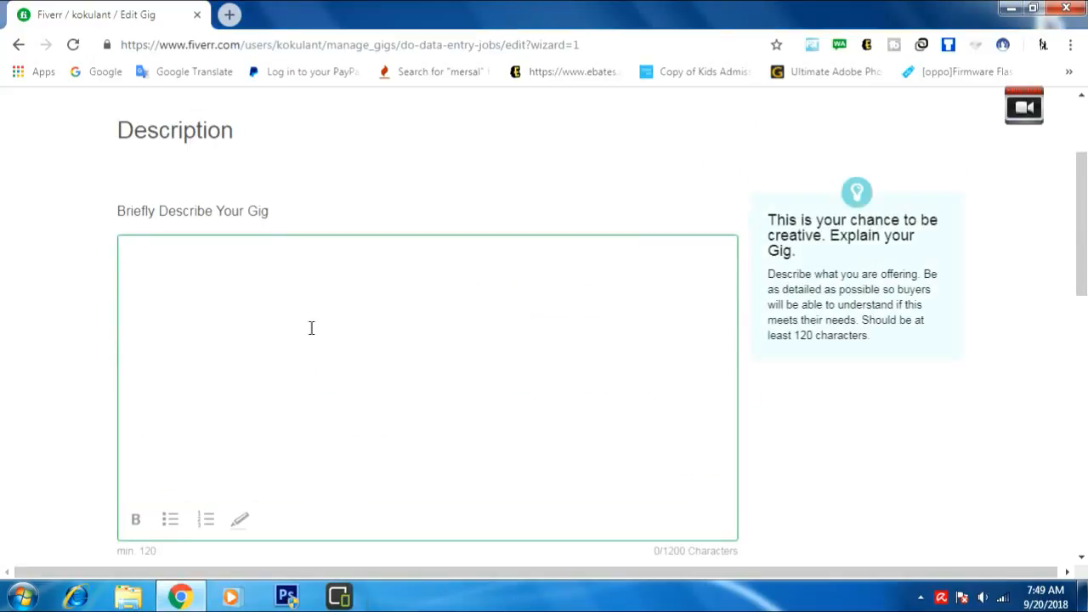
{"action": "type", "text": "E"}
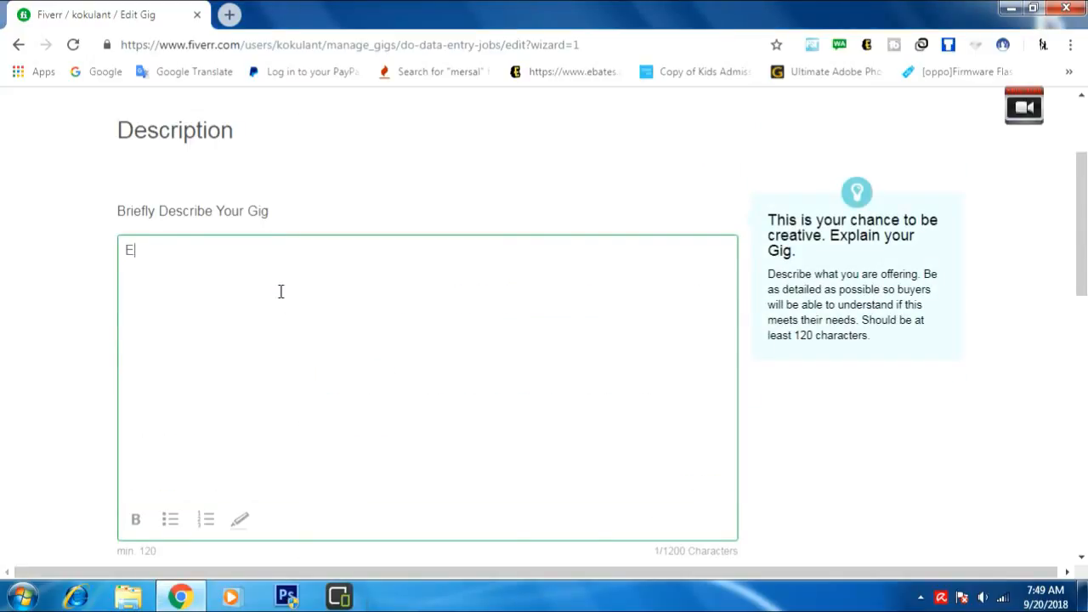
{"action": "type", "text": "ntering Images "}
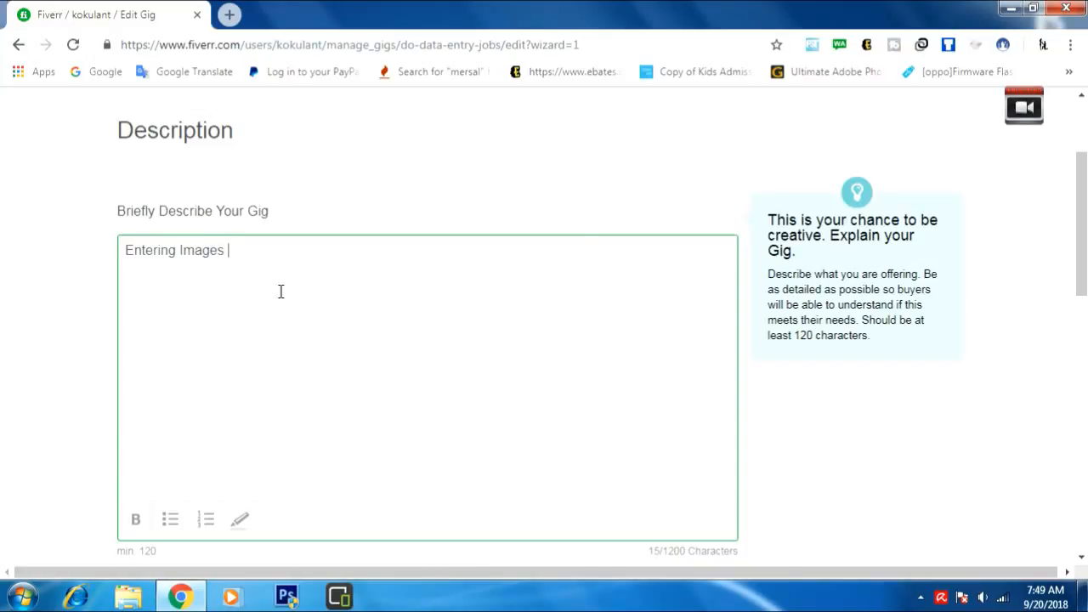
{"action": "type", "text": "and data in wor"}
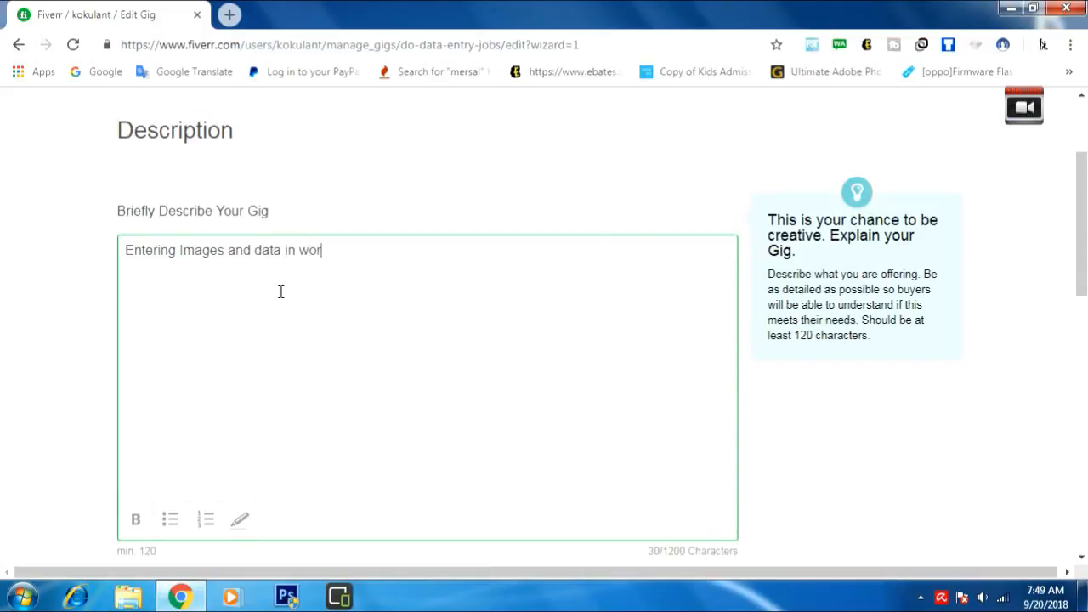
{"action": "type", "text": "dpress. "}
- Add the lines "Ads posting" and "Image to word Document" to the gig description
{"action": "type", "text": "Ad"}
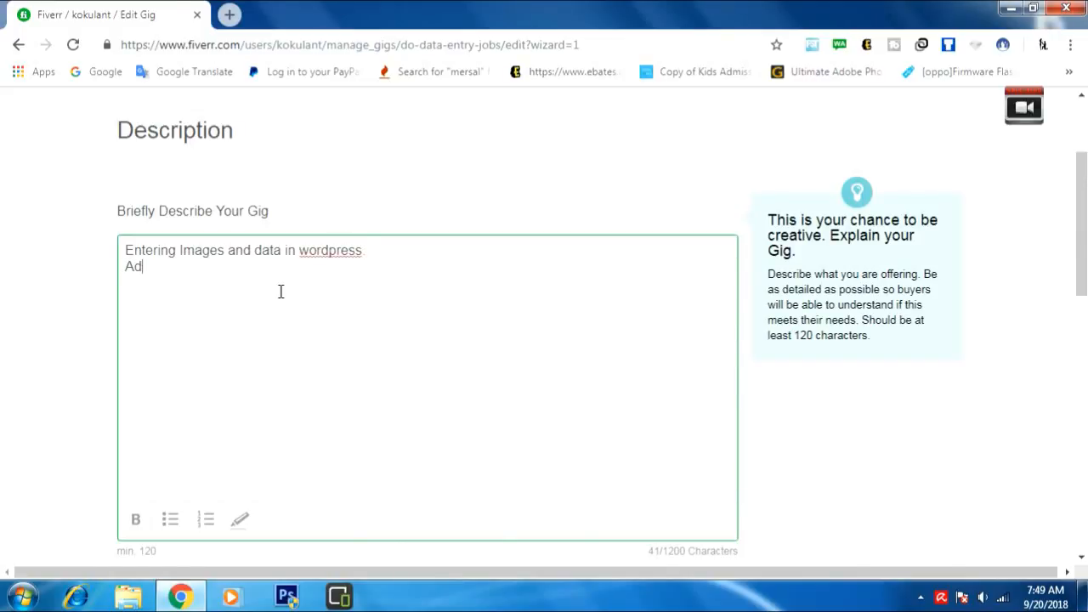
{"action": "type", "text": "s posti"}
{"action": "type", "text": "ng "}
{"action": "type", "text": "Image "}
{"action": "type", "text": "to wrd "}
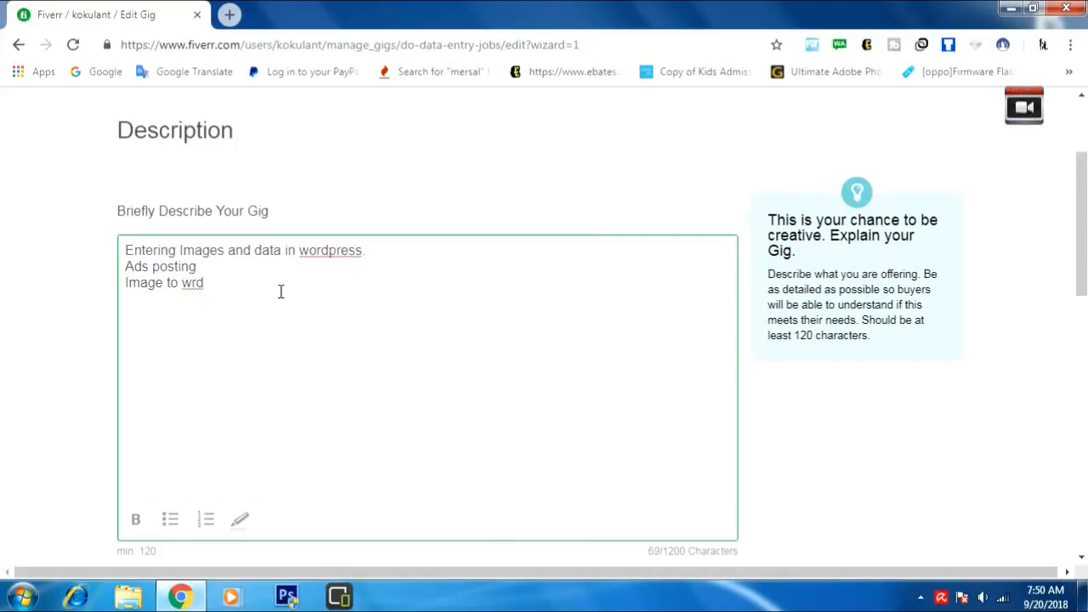
{"action": "type", "text": "Dou"}
{"action": "double_click", "coordinate": [192, 283]}
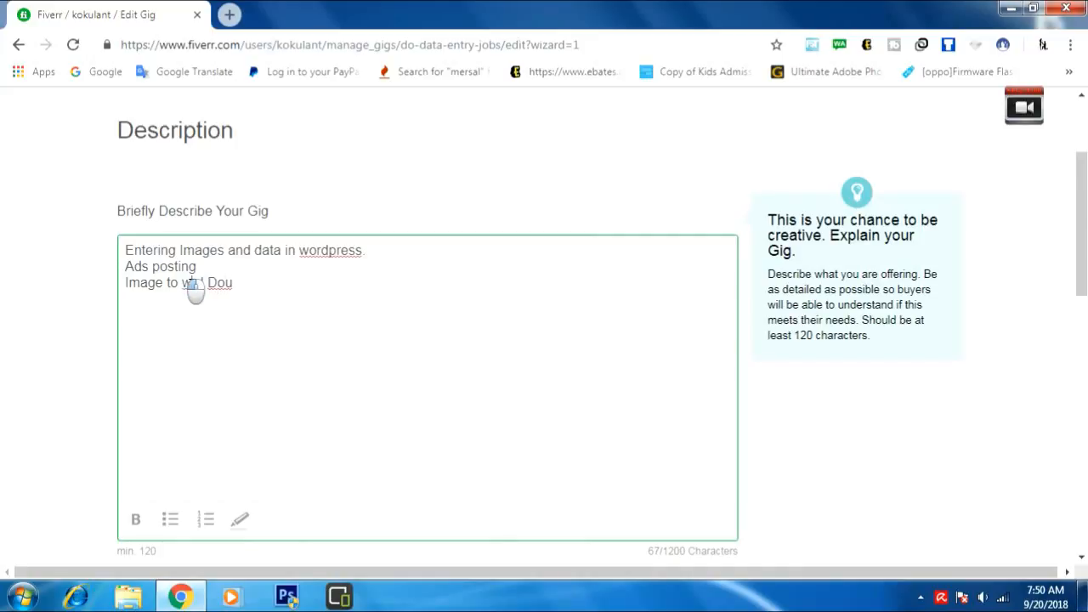
{"action": "type", "text": "word"}
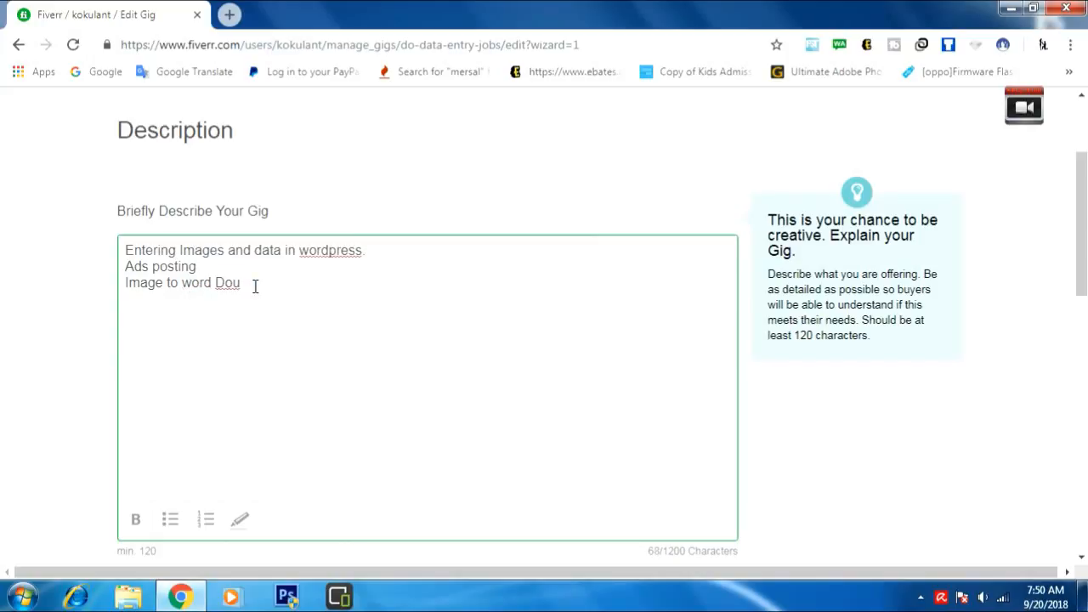
{"action": "left_click", "coordinate": [255, 287]}
{"action": "key", "text": "BackSpace"}
{"action": "type", "text": "cument"}
- Add the line "Creating Facebook Pages" to the gig description
{"action": "type", "text": "Creati"}
{"action": "type", "text": "ng "}
{"action": "type", "text": "Fac"}
{"action": "type", "text": "ebook "}
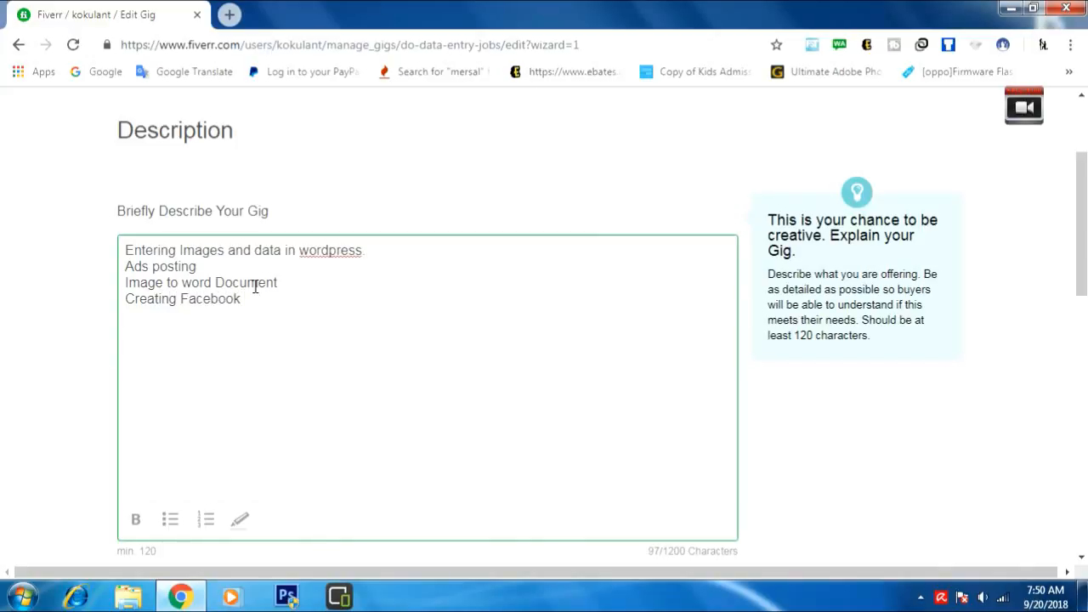
{"action": "type", "text": "Pages"}
- Add the line "Collecting Images according to the requirements." to the gig description
{"action": "type", "text": "Collec"}
{"action": "type", "text": "ting "}
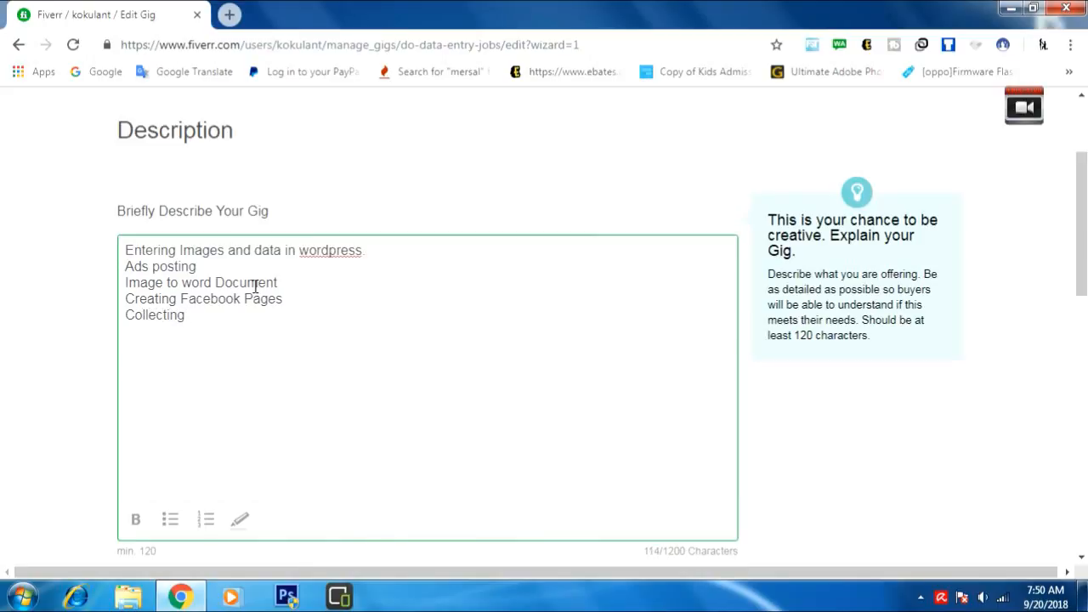
{"action": "type", "text": "Images according"}
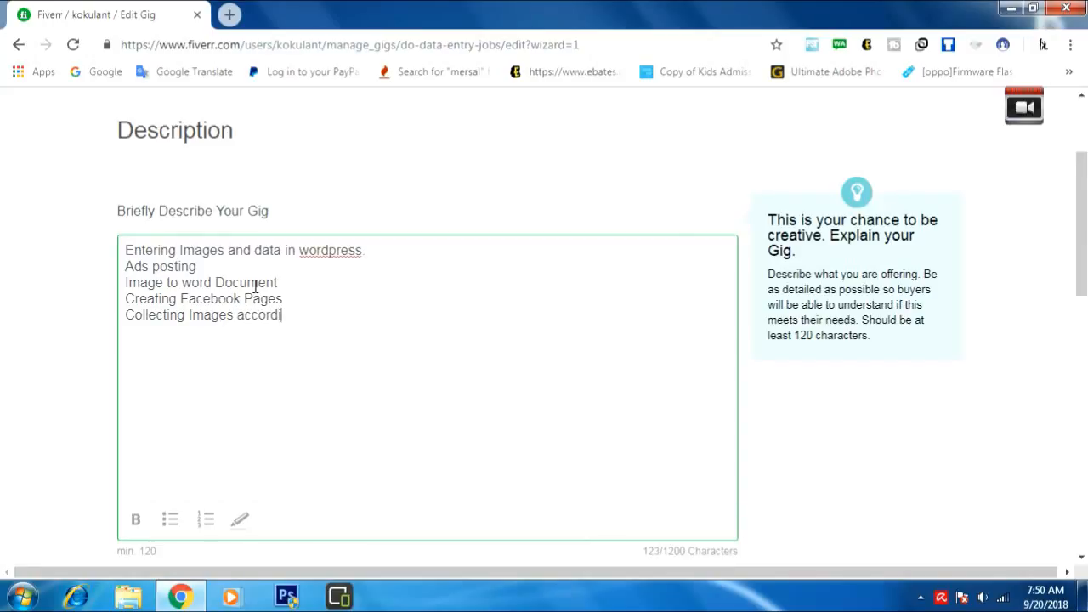
{"action": "type", "text": "to the requirem"}
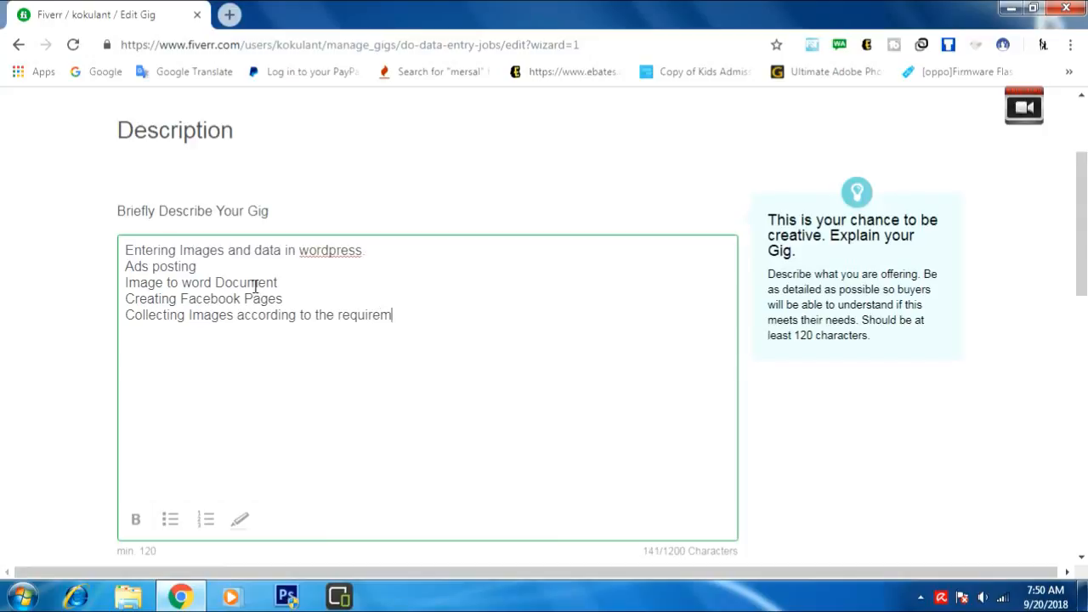
{"action": "type", "text": "ents."}
{"action": "key", "text": "Return"}
- Add the line "Sending Mails according to the requirements." to the gig description
{"action": "type", "text": "Sem"}
{"action": "key", "text": "BackSpace"}
{"action": "type", "text": "m"}
{"action": "key", "text": "BackSpace"}
{"action": "key", "text": "BackSpace"}
{"action": "type", "text": "ending "}
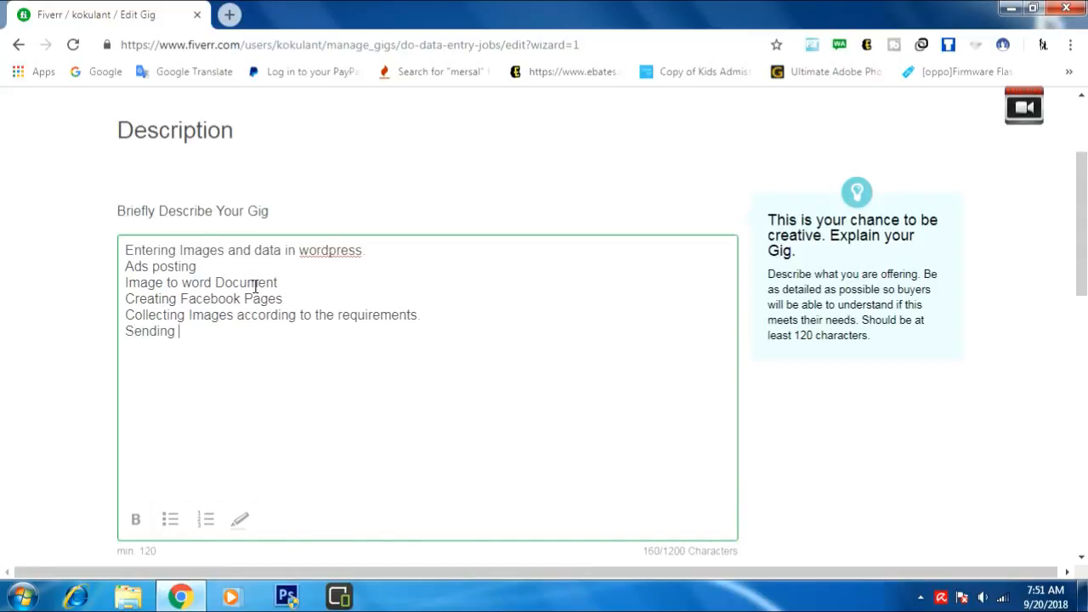
{"action": "type", "text": "Mails aco"}
{"action": "key", "text": "BackSpace"}
{"action": "type", "text": "cor"}
{"action": "type", "text": "d"}
{"action": "key", "text": "BackSpace"}
{"action": "type", "text": "rding"}
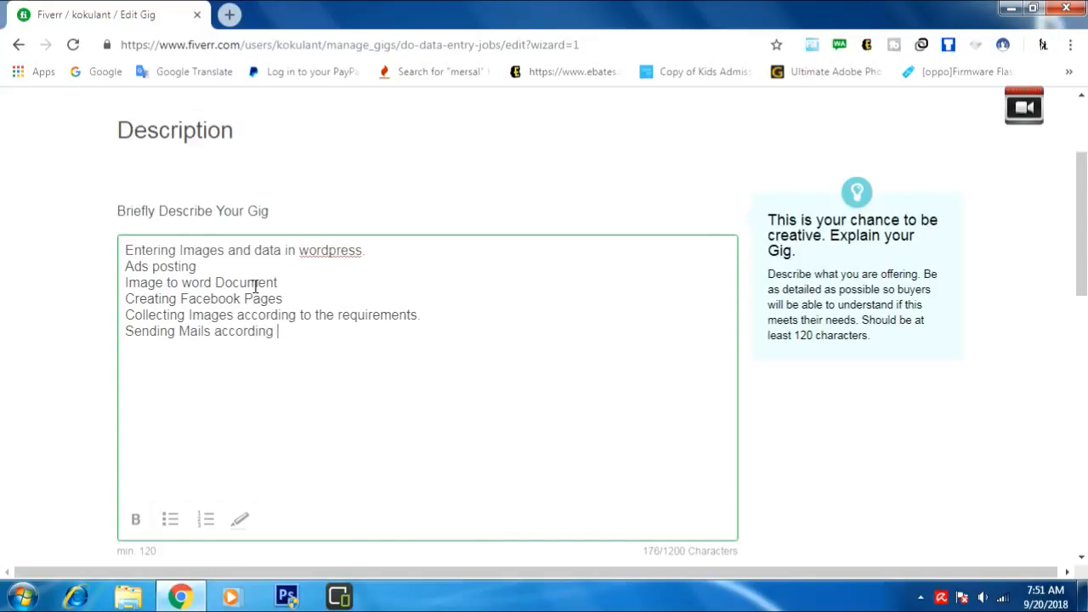
{"action": "type", "text": " to the requiremenr"}
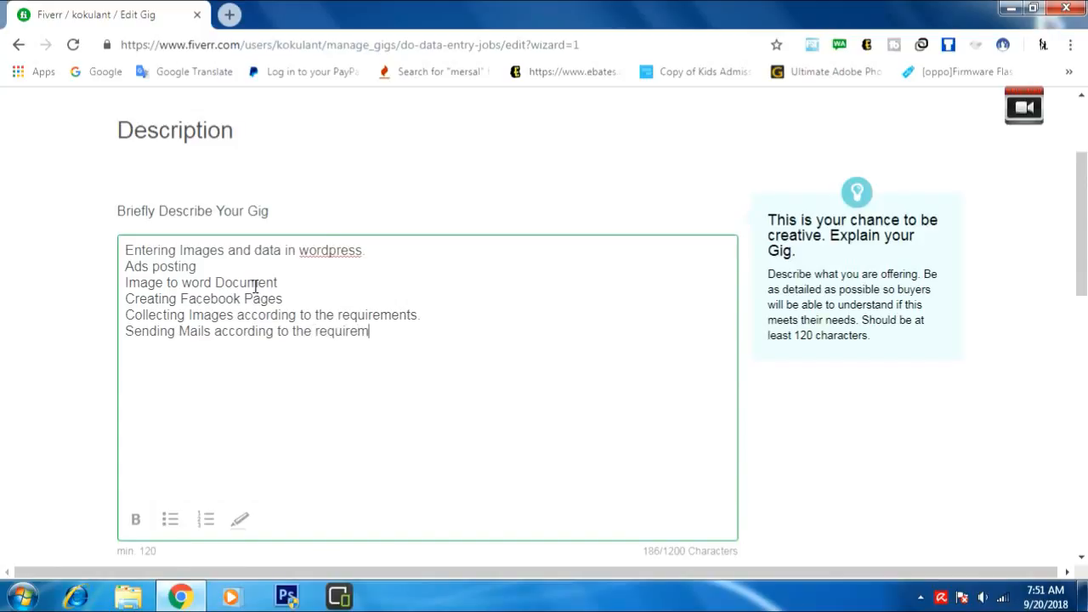
{"action": "key", "text": "BackSpace"}
{"action": "type", "text": "ts."}
{"action": "key", "text": "Return"}
- Add the lines "Application Form Filling." and "Research on anything yourequired." to the gig description
{"action": "type", "text": "Apploi"}
{"action": "key", "text": "BackSpace"}
{"action": "key", "text": "BackSpace"}
{"action": "type", "text": "ication "}
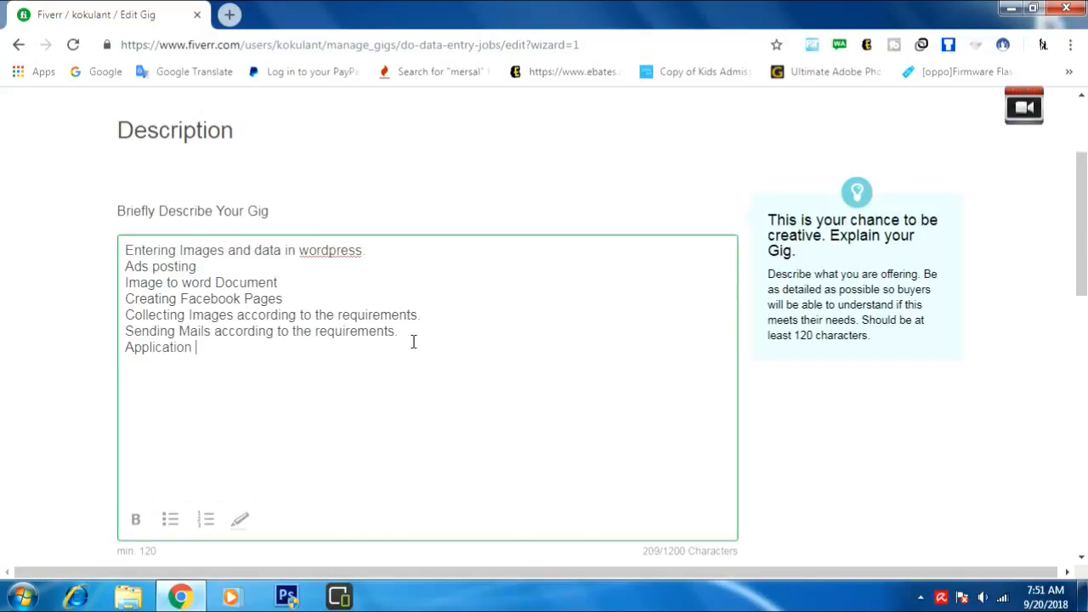
{"action": "type", "text": "Form Filling. Res"}
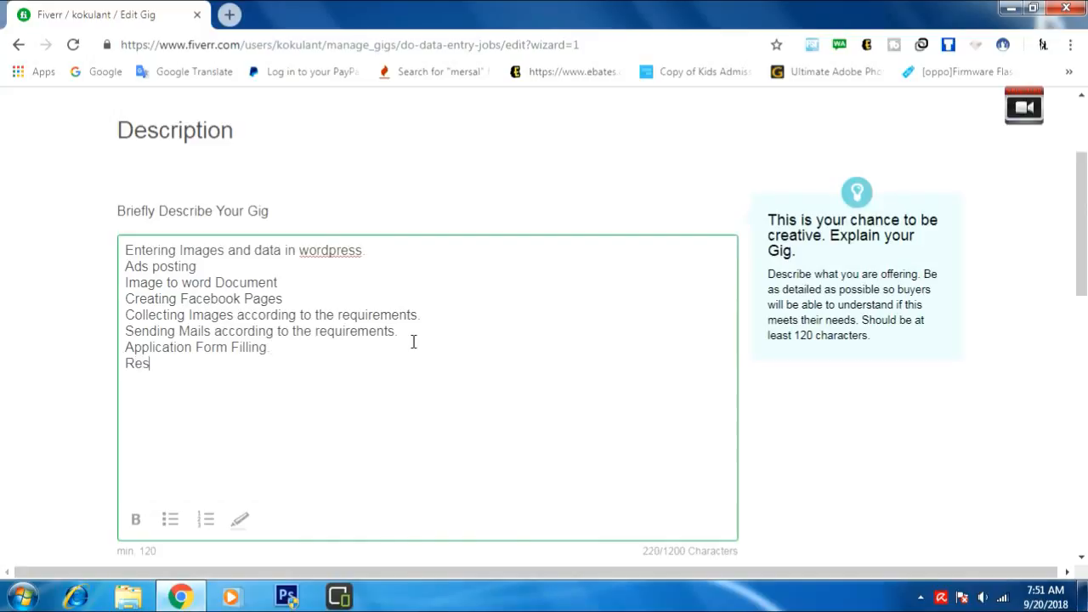
{"action": "type", "text": "earch on anythig="}
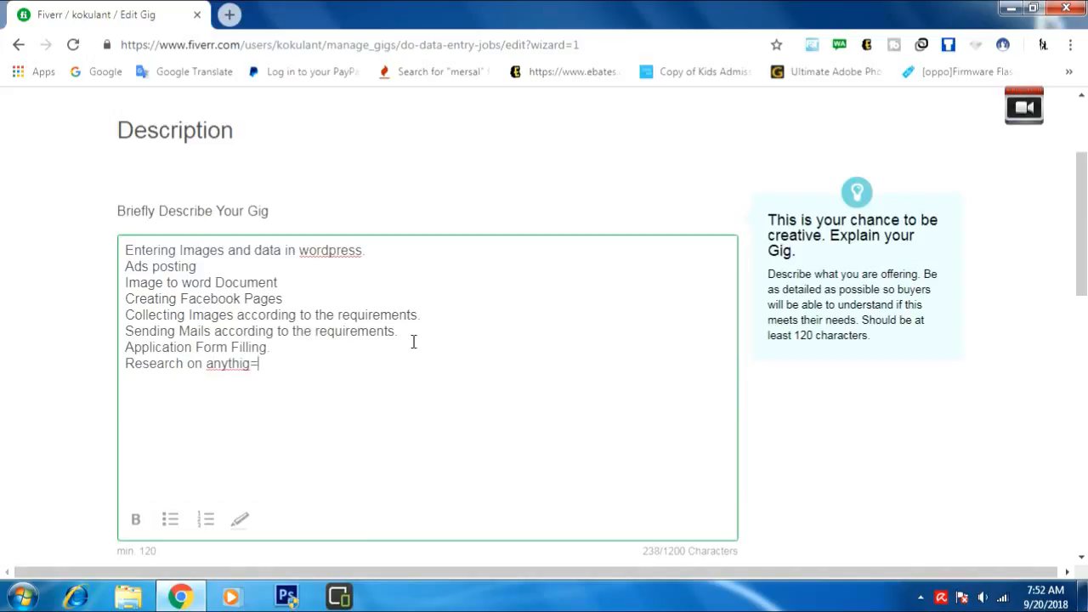
{"action": "key", "text": "BackSpace"}
{"action": "key", "text": "BackSpace"}
{"action": "type", "text": "ing yourequired.  "}
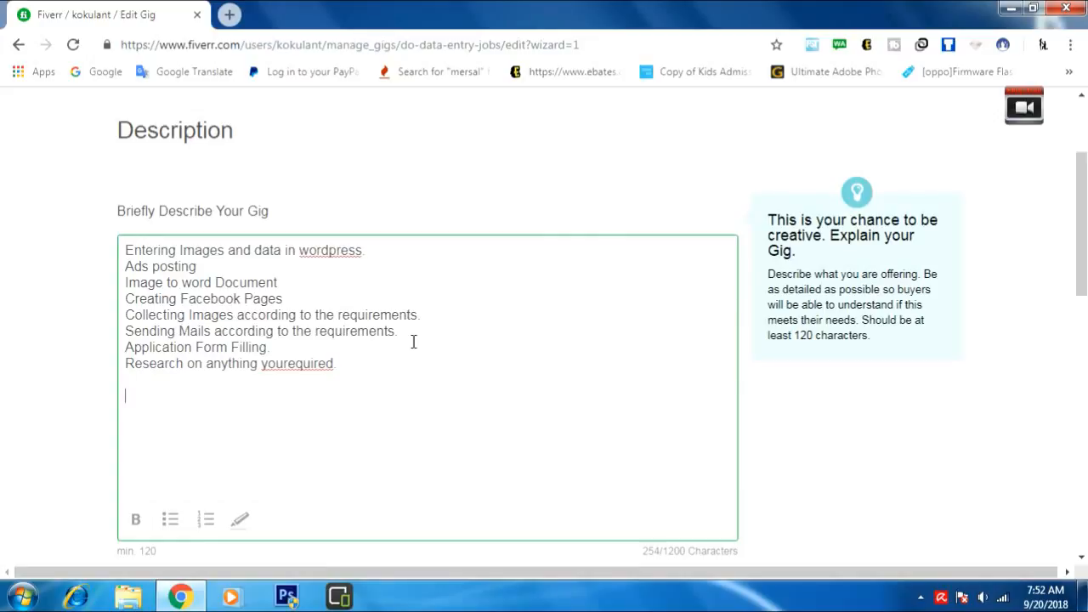
- Close the gig description, after a blank line, with "so, what are you waiting for? Just hit order now"
{"action": "type", "text": "so, what you"}
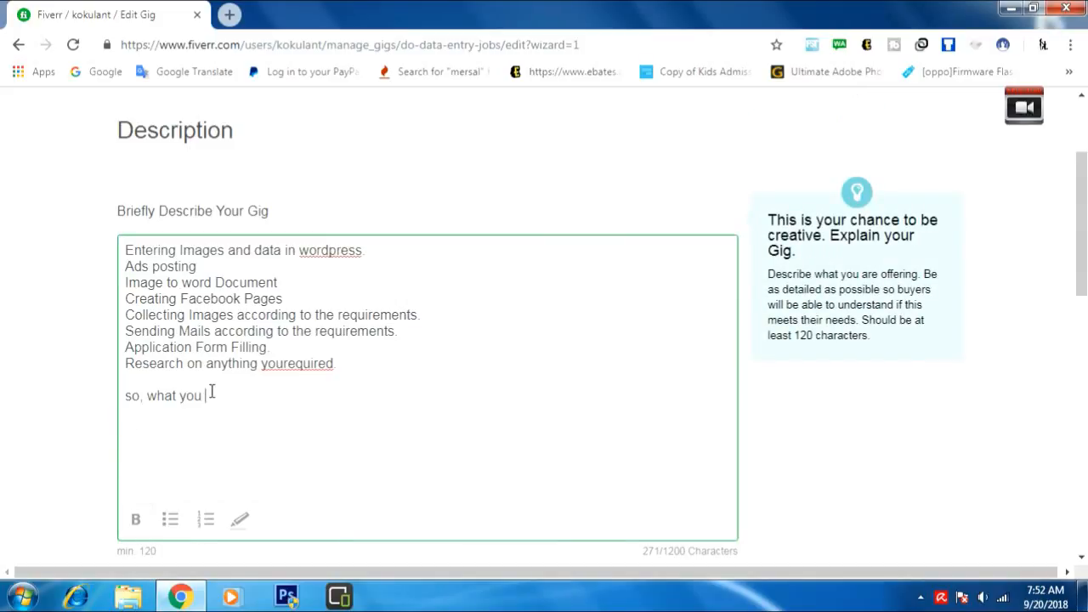
{"action": "key", "text": "BackSpace"}
{"action": "key", "text": "BackSpace"}
{"action": "key", "text": "BackSpace"}
{"action": "key", "text": "BackSpace"}
{"action": "type", "text": "are you waiting for? "}
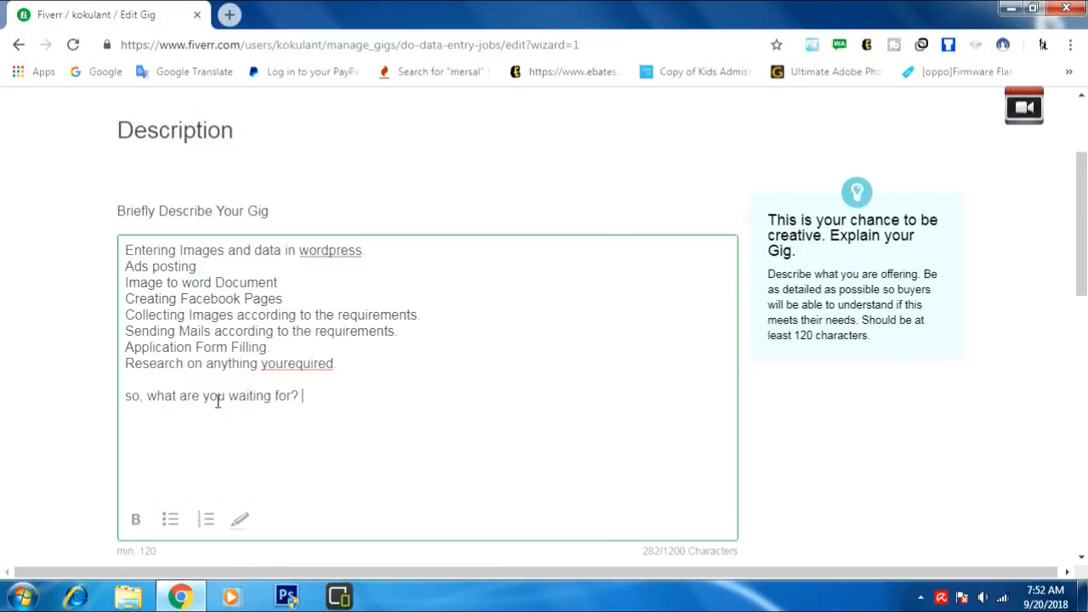
{"action": "type", "text": "Just hit order now"}
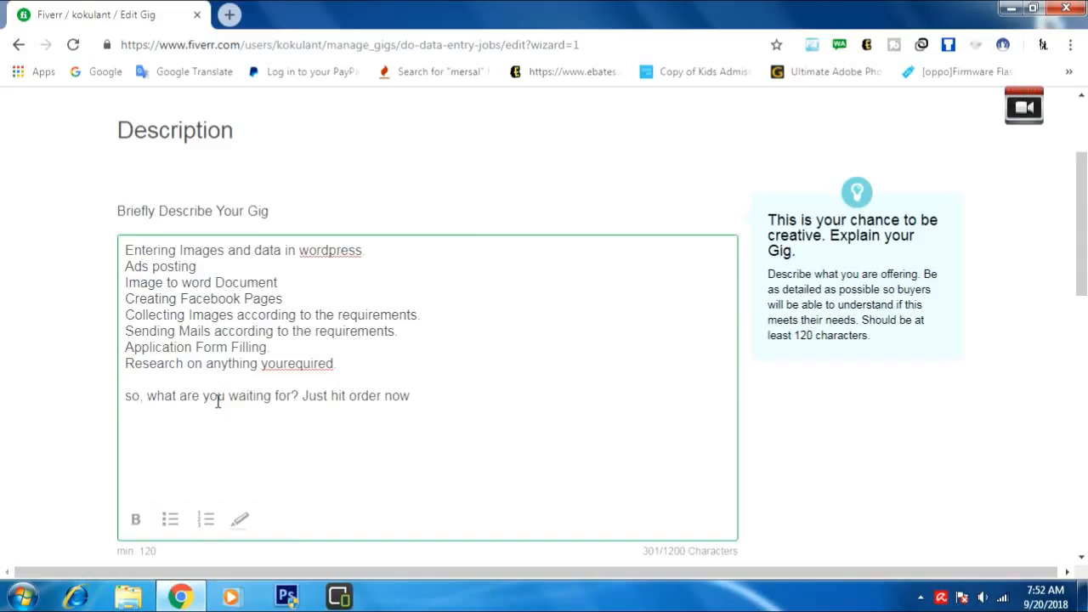
- Change the ending of the description's closing line to "Just hit order Now avail this service."
{"action": "key", "text": "BackSpace"}
{"action": "key", "text": "BackSpace"}
{"action": "key", "text": "BackSpace"}
{"action": "type", "text": "Now avail this "}
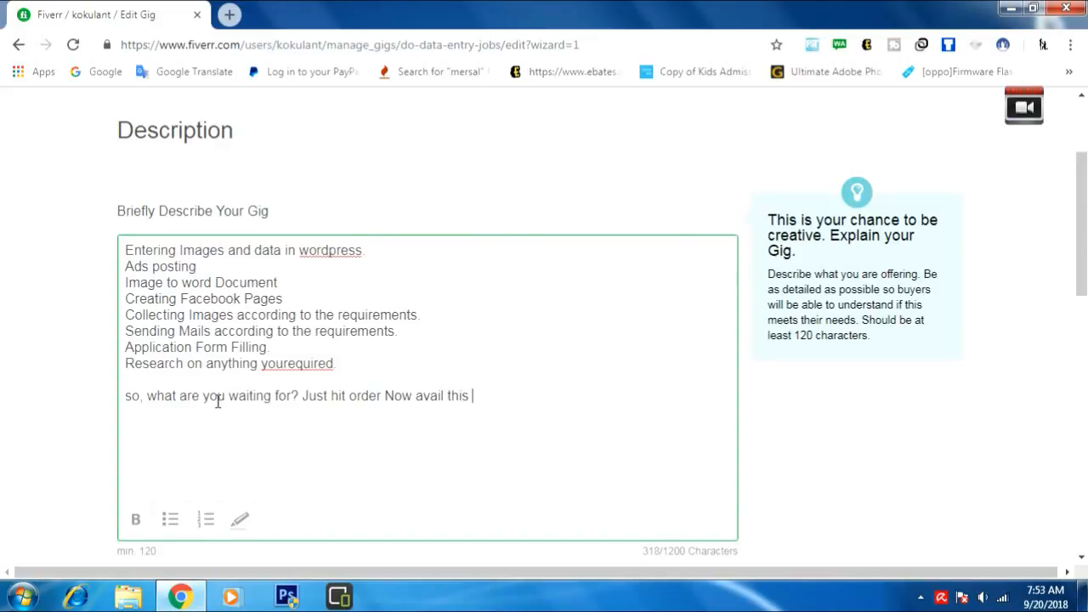
{"action": "type", "text": "service."}
{"action": "key", "text": "Return"}
{"action": "key", "text": "Return"}
- Correct the spelling in the gig description to "you required" in the research line and "word press" in the first line
{"action": "left_click", "coordinate": [314, 382]}
{"action": "key", "text": "ctrl+a"}
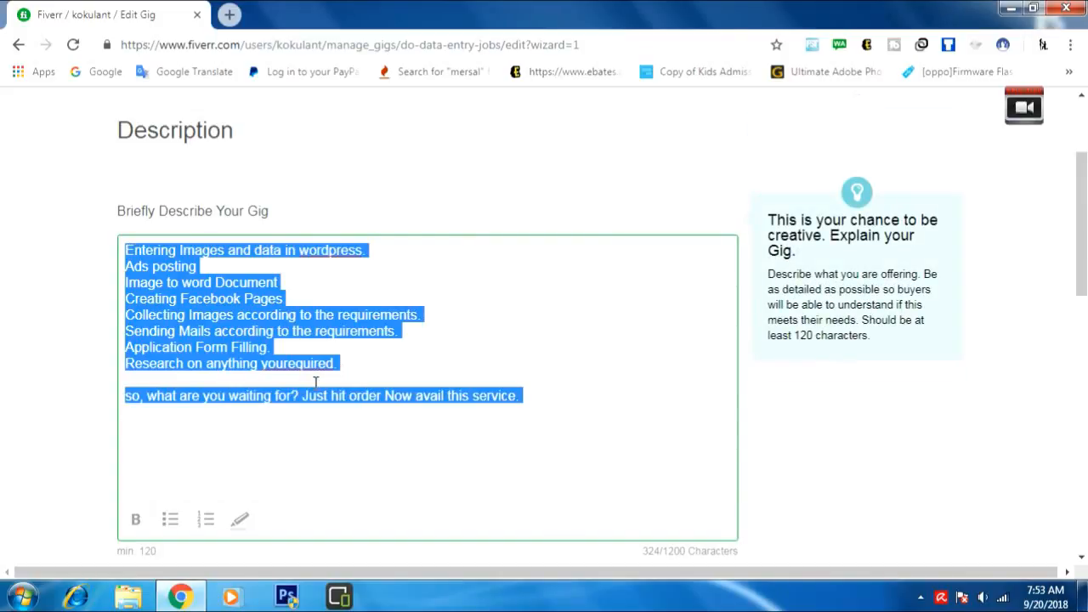
{"action": "left_click", "coordinate": [276, 250]}
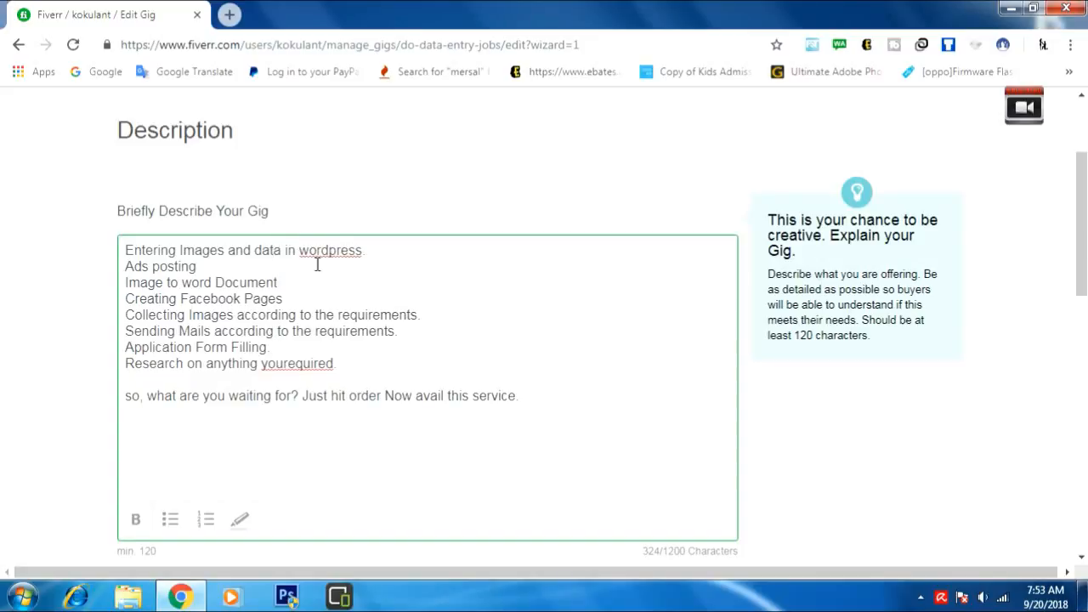
{"action": "left_click", "coordinate": [297, 362]}
{"action": "left_click", "coordinate": [286, 363]}
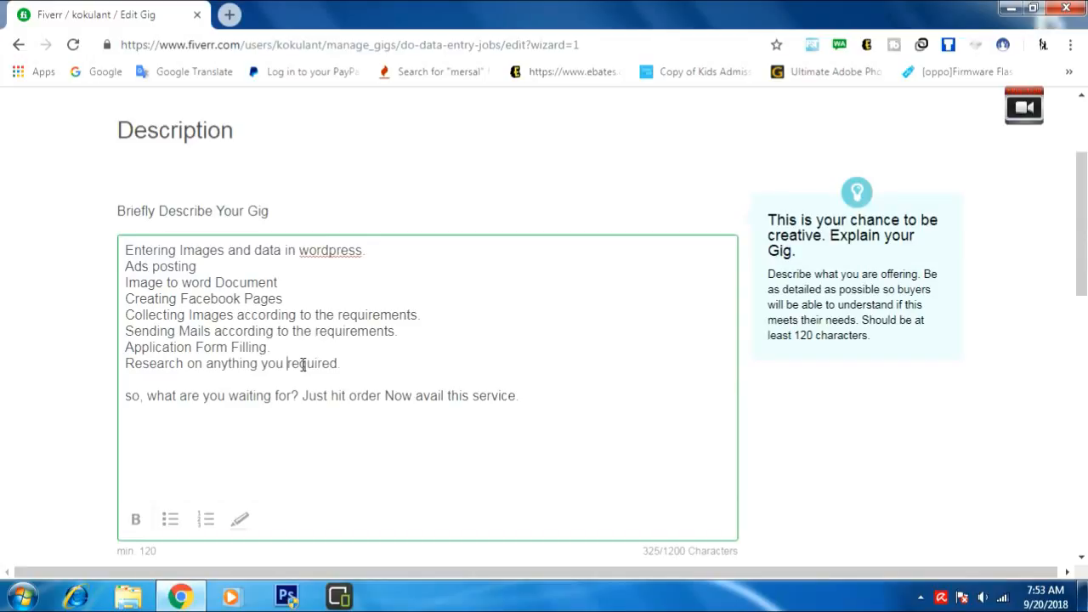
{"action": "left_click", "coordinate": [331, 250]}
{"action": "right_click", "coordinate": [332, 250]}
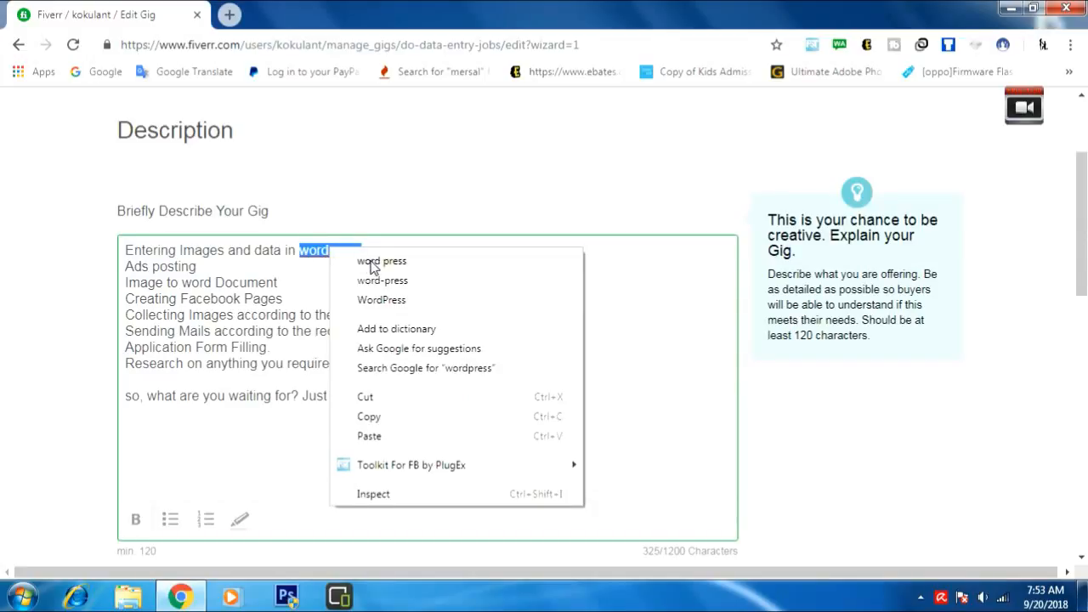
{"action": "left_click", "coordinate": [370, 262]}
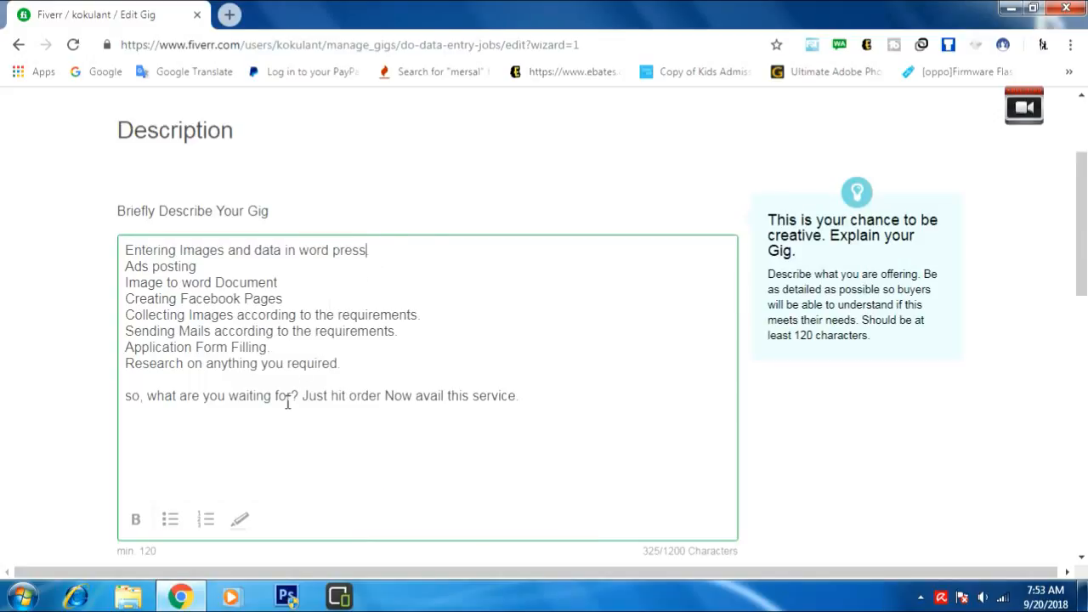
- Make the service lines from "Entering Images and data in word press." to "Research on anything you required." bold
{"action": "scroll", "coordinate": [358, 416], "scroll_direction": "down", "scroll_amount": 2}
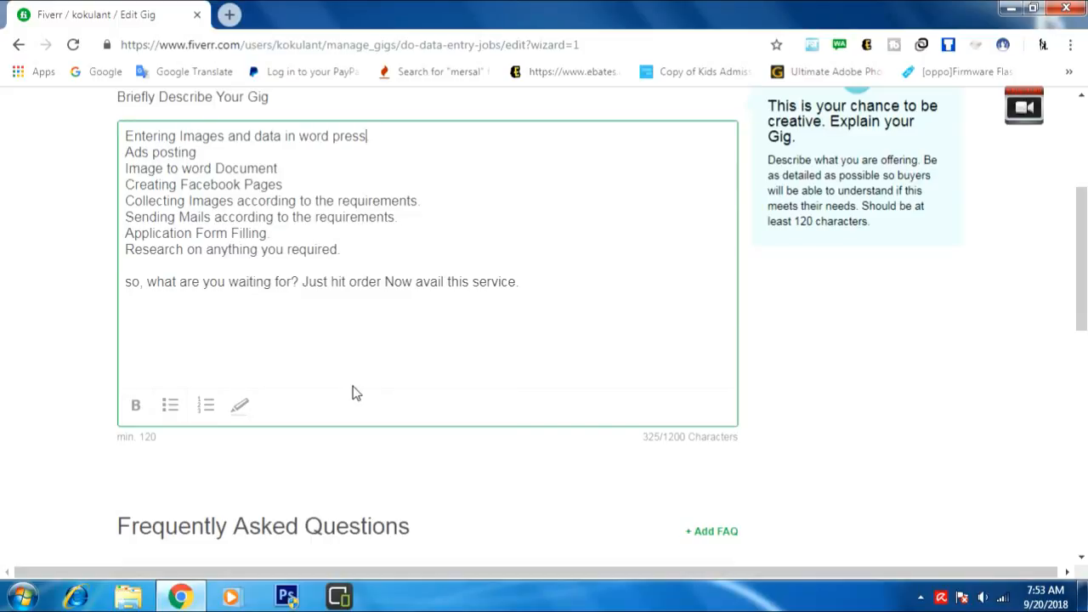
{"action": "scroll", "coordinate": [498, 484], "scroll_direction": "down", "scroll_amount": 4}
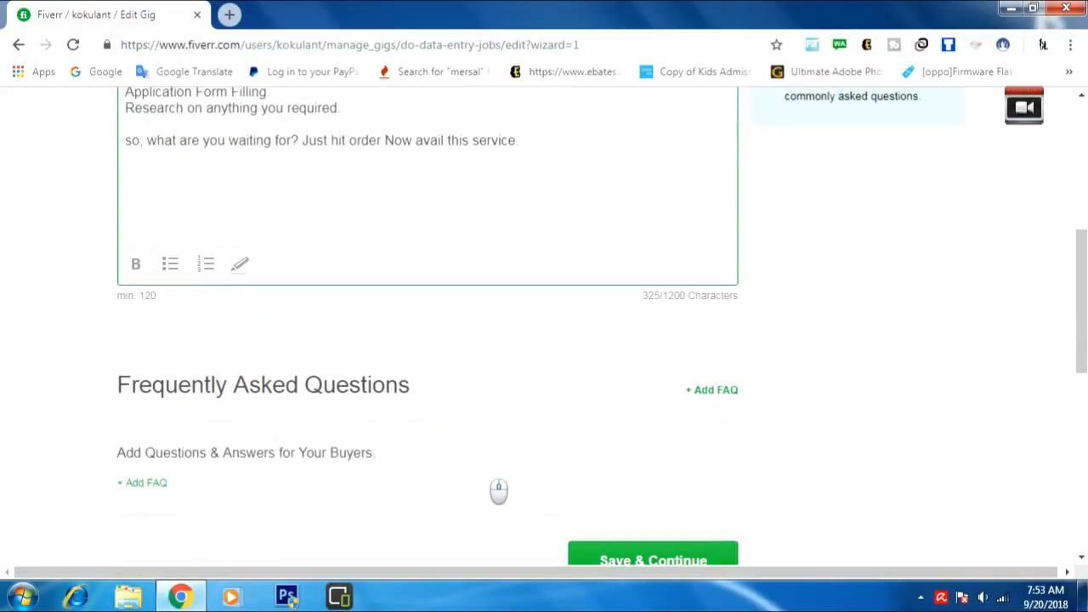
{"action": "scroll", "coordinate": [612, 395], "scroll_direction": "up", "scroll_amount": 5}
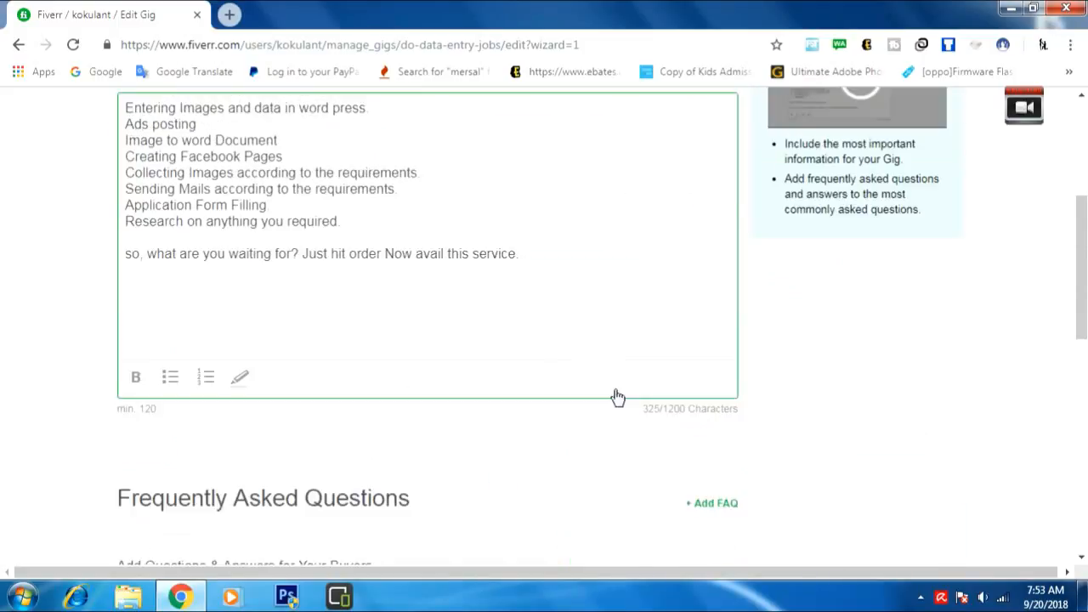
{"action": "left_click_drag", "start_coordinate": [451, 288], "coordinate": [291, 287]}
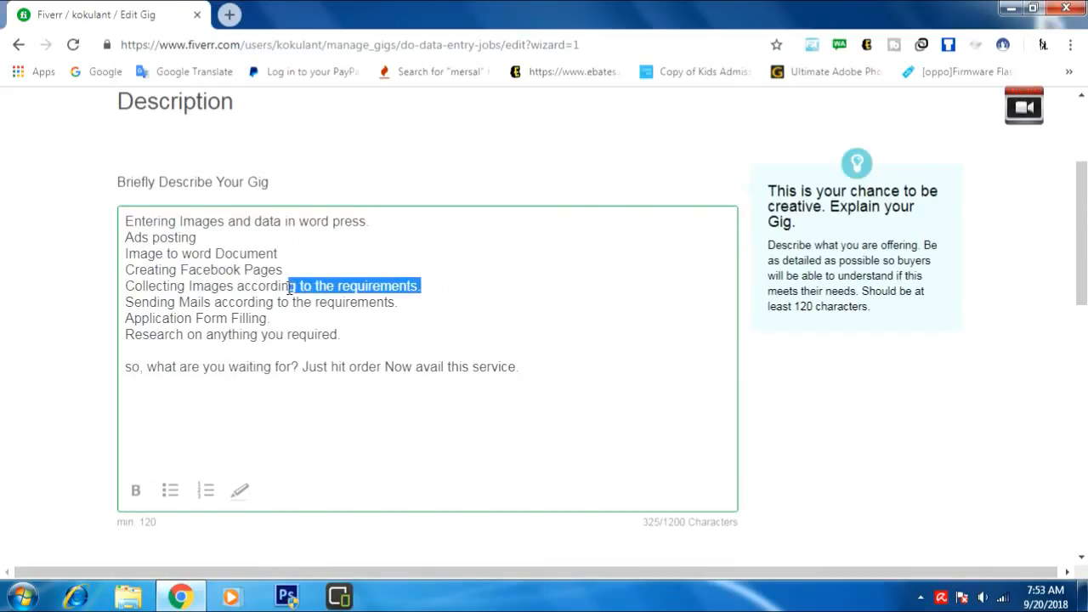
{"action": "left_click", "coordinate": [204, 254]}
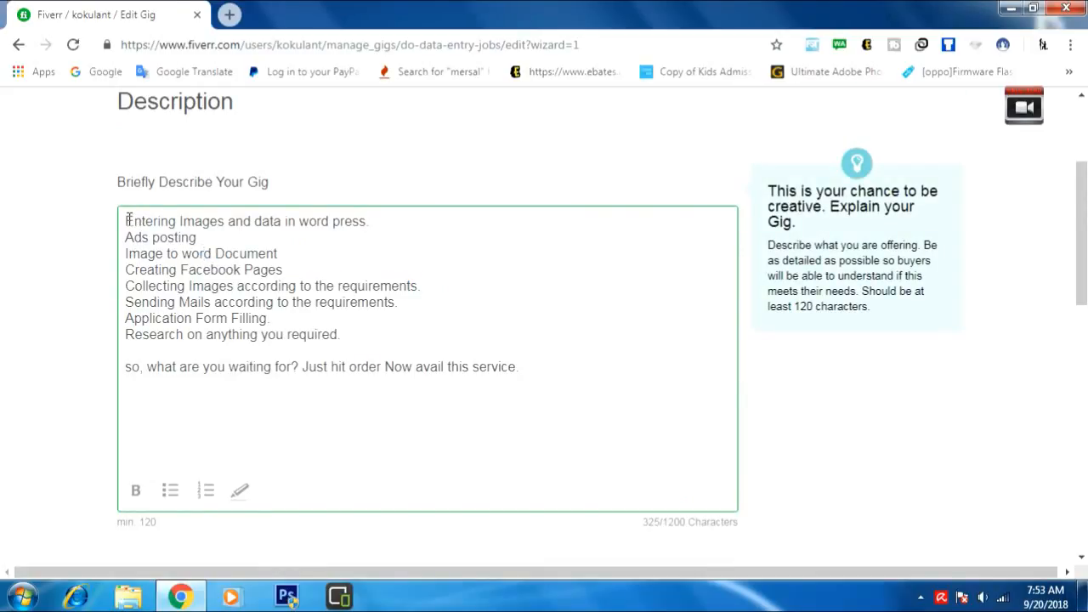
{"action": "left_click_drag", "start_coordinate": [126, 220], "coordinate": [375, 340]}
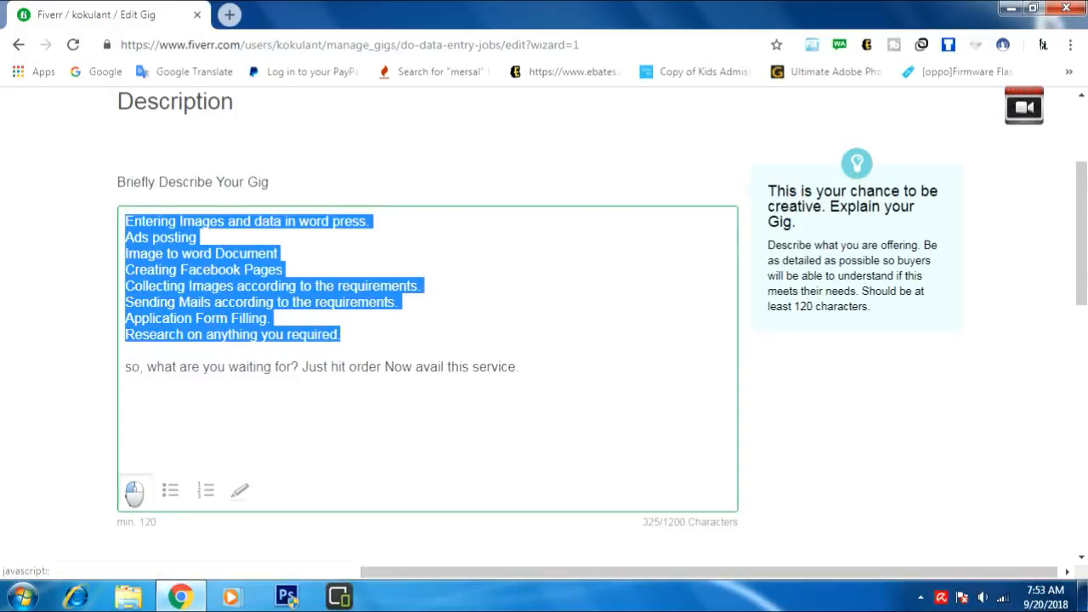
{"action": "left_click", "coordinate": [135, 490]}
- Highlight the description's closing line, "so, what are you waiting for? Just hit order Now avail this service."
{"action": "left_click", "coordinate": [263, 372]}
{"action": "left_click_drag", "start_coordinate": [127, 370], "coordinate": [521, 372]}
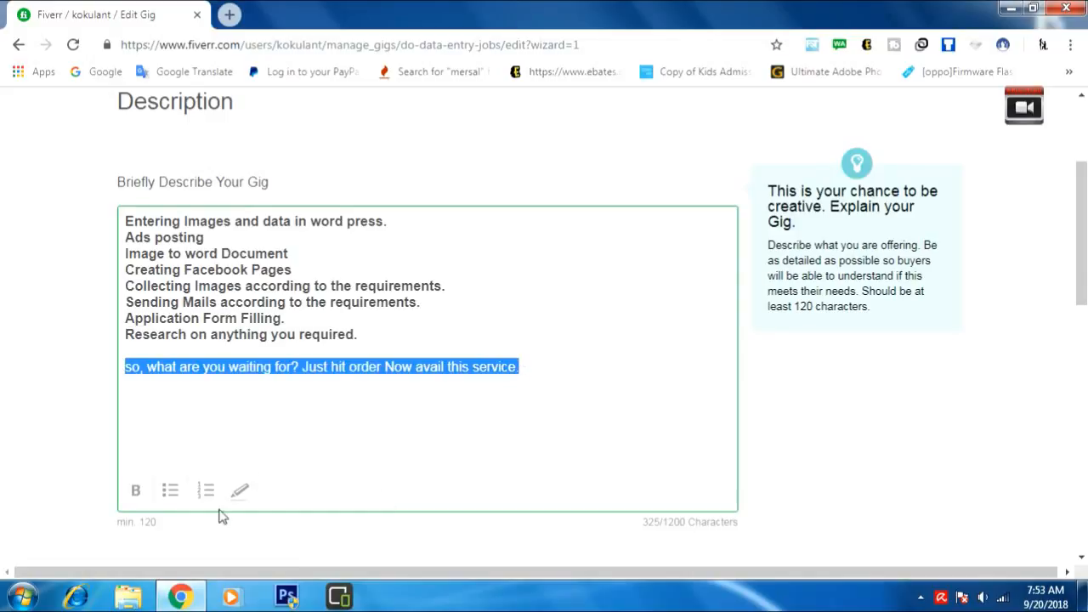
{"action": "left_click", "coordinate": [240, 490]}
{"action": "left_click", "coordinate": [360, 424]}
- Save the description without adding any FAQ and continue to the buyer requirements
{"action": "scroll", "coordinate": [362, 425], "scroll_direction": "down", "scroll_amount": 1}
{"action": "scroll", "coordinate": [362, 425], "scroll_direction": "down", "scroll_amount": 1}
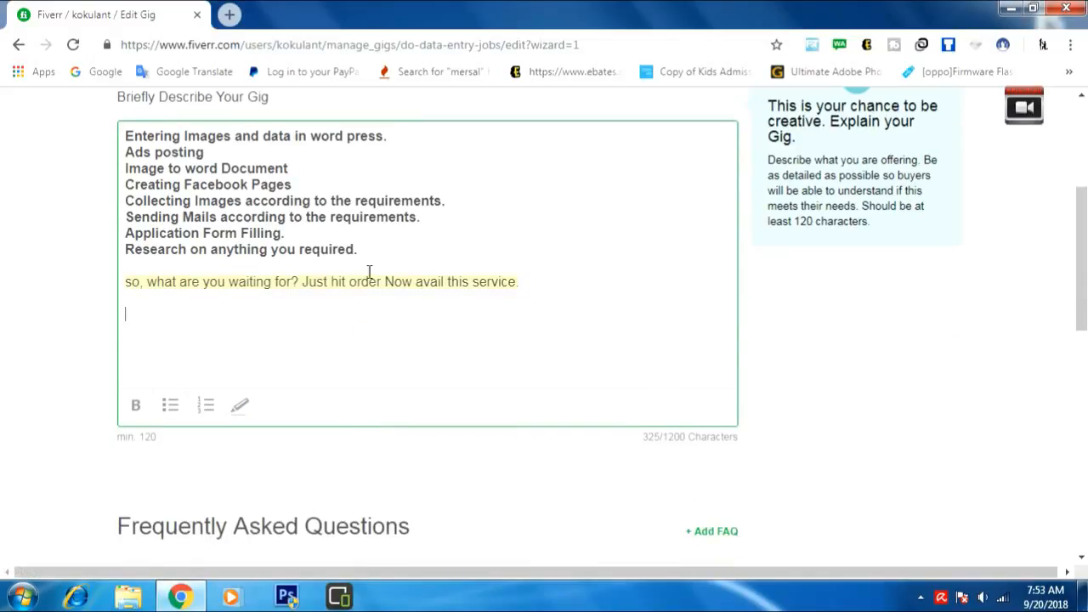
{"action": "scroll", "coordinate": [499, 282], "scroll_direction": "down", "scroll_amount": 3}
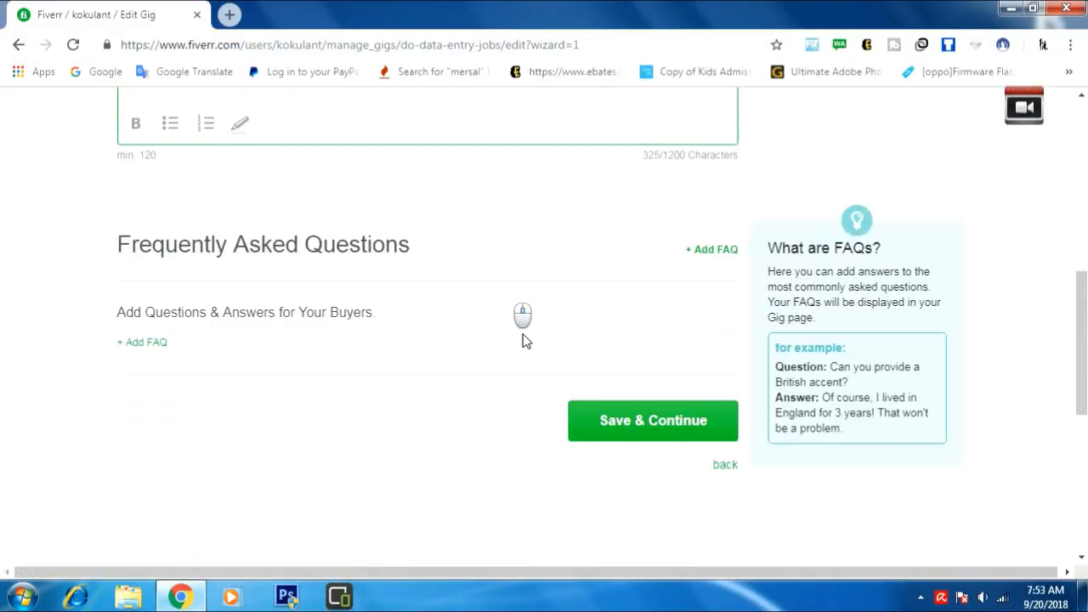
{"action": "left_click", "coordinate": [651, 417]}
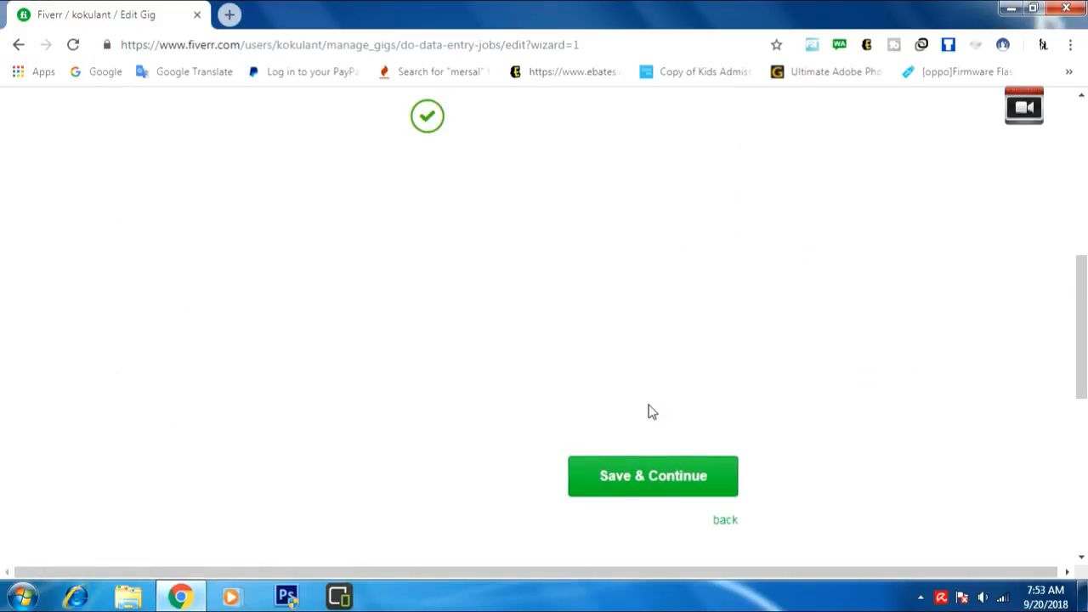
- Enter "Thank you for ordering me." as requirement #1, then save and continue to the gallery
{"action": "scroll", "coordinate": [554, 357], "scroll_direction": "down", "scroll_amount": 1}
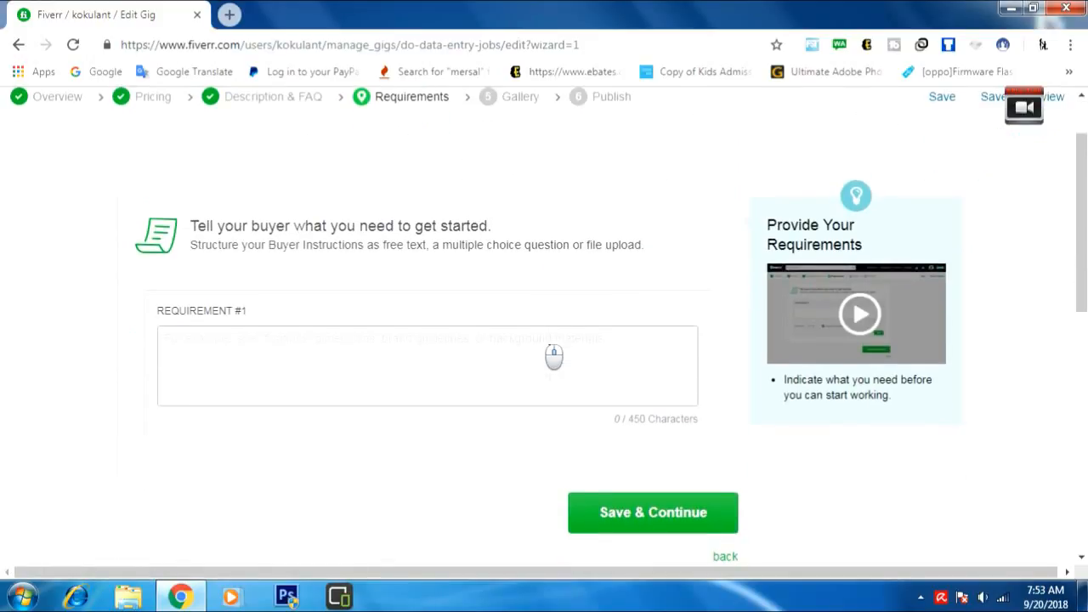
{"action": "scroll", "coordinate": [553, 357], "scroll_direction": "down", "scroll_amount": 1}
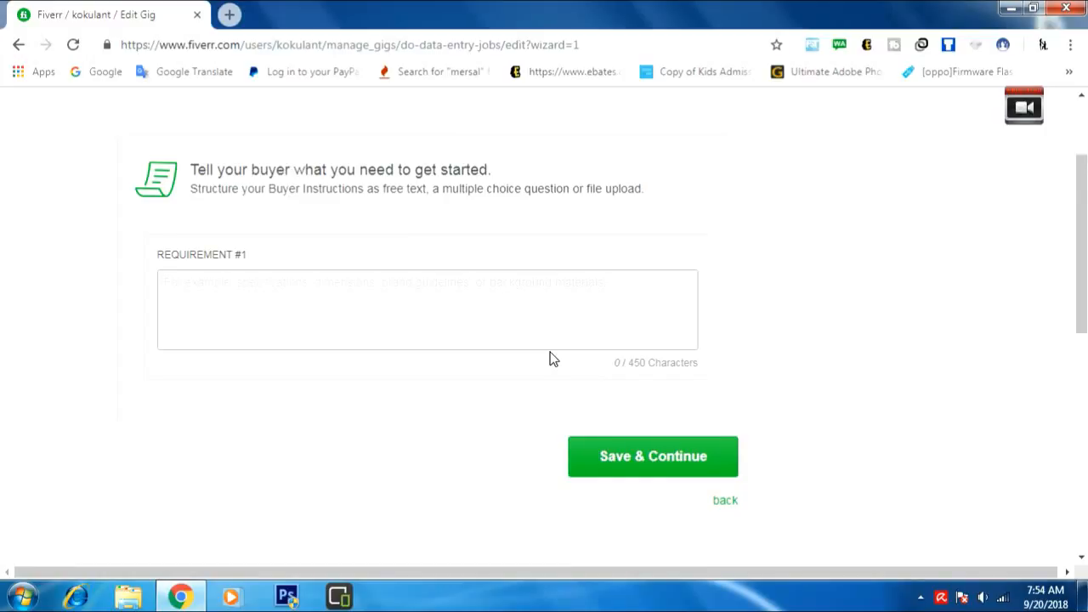
{"action": "left_click", "coordinate": [254, 278]}
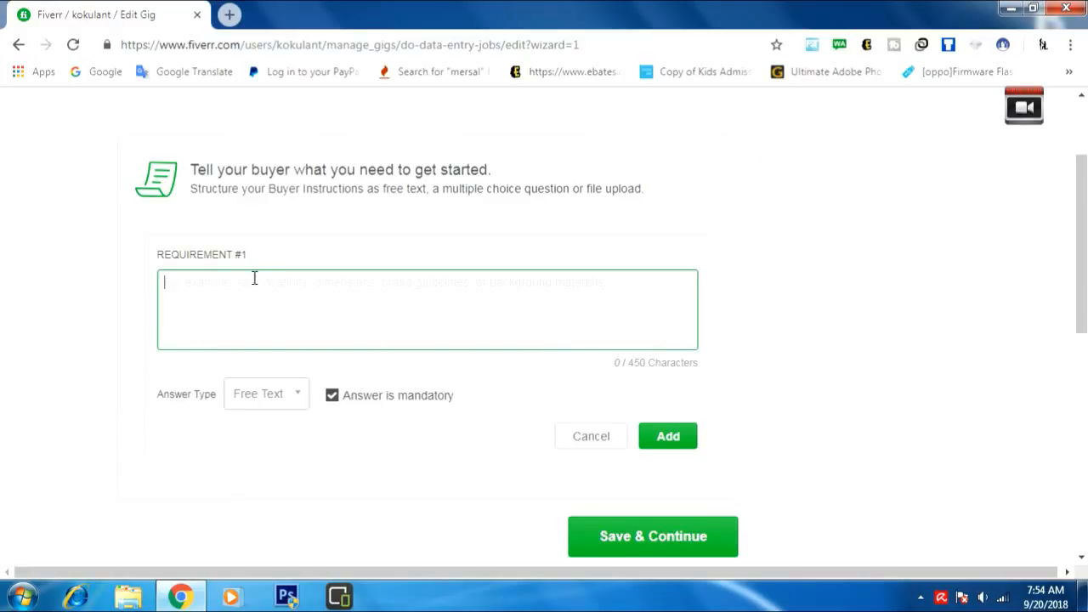
{"action": "type", "text": "Thank you for ordering me"}
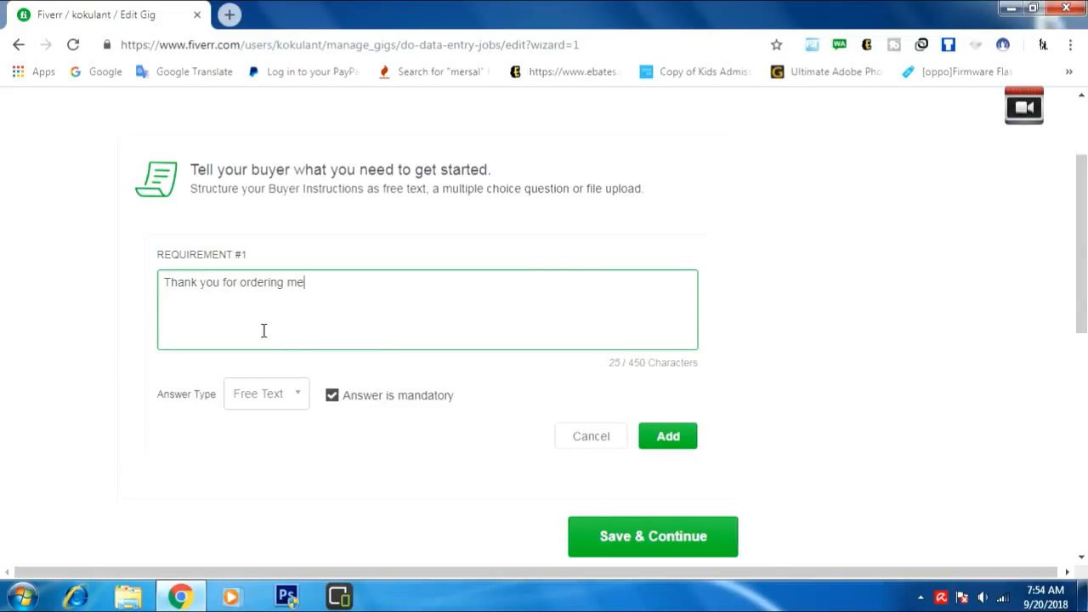
{"action": "type", "text": "."}
{"action": "scroll", "coordinate": [308, 339], "scroll_direction": "down", "scroll_amount": 1}
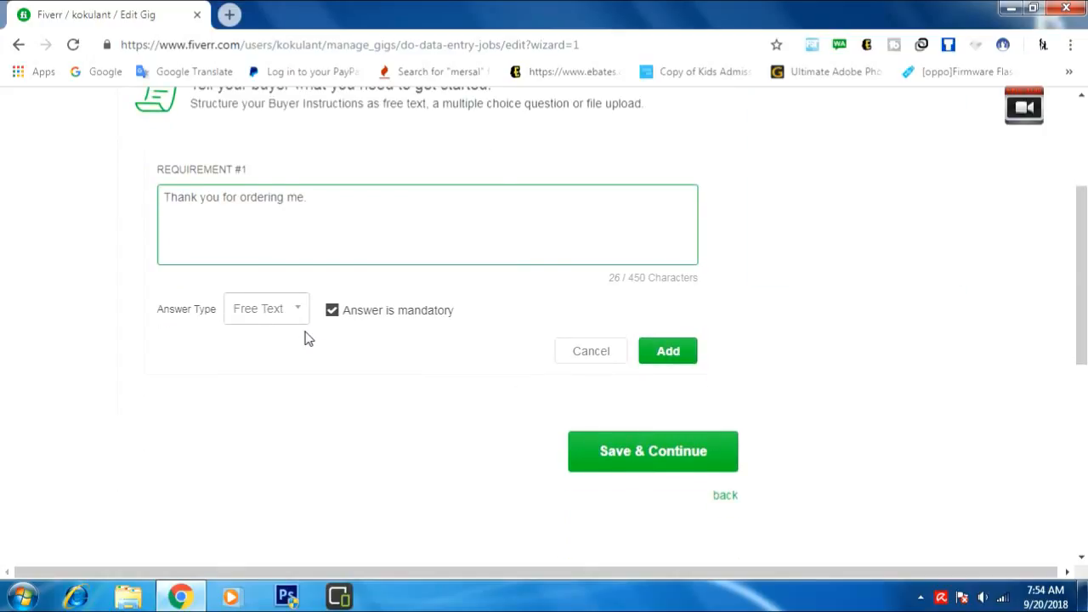
{"action": "scroll", "coordinate": [308, 339], "scroll_direction": "down", "scroll_amount": 1}
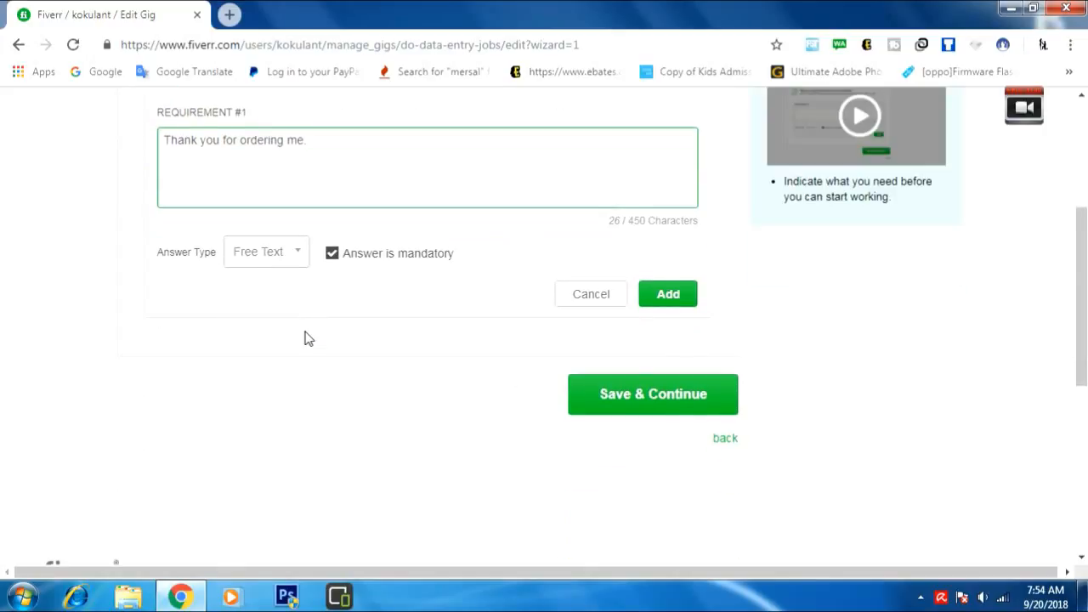
{"action": "left_click", "coordinate": [667, 404]}
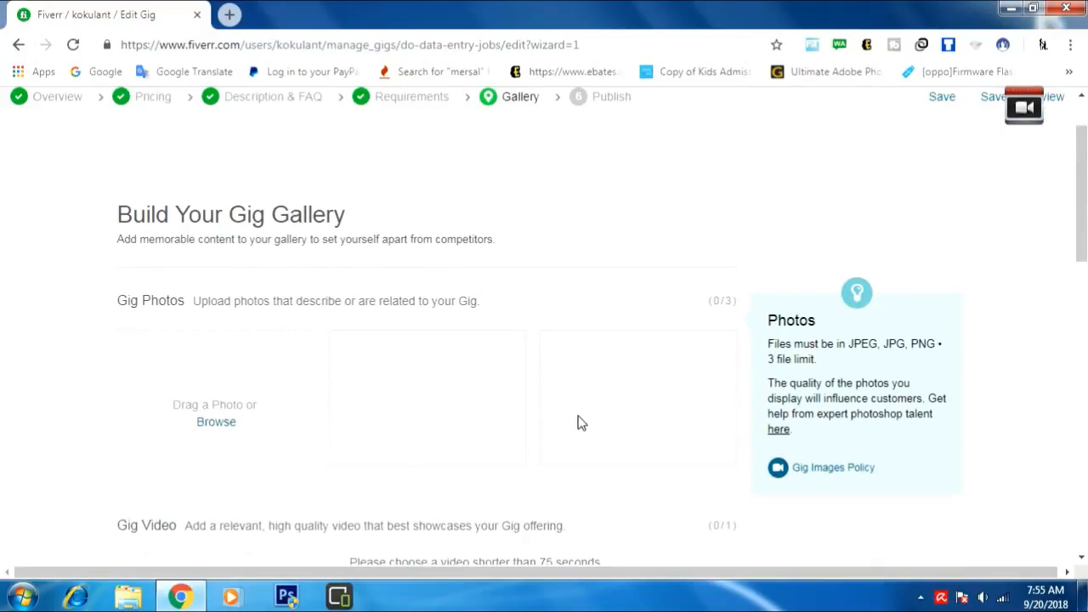
{"action": "left_click", "coordinate": [216, 421]}
{"action": "double_click", "coordinate": [292, 299]}
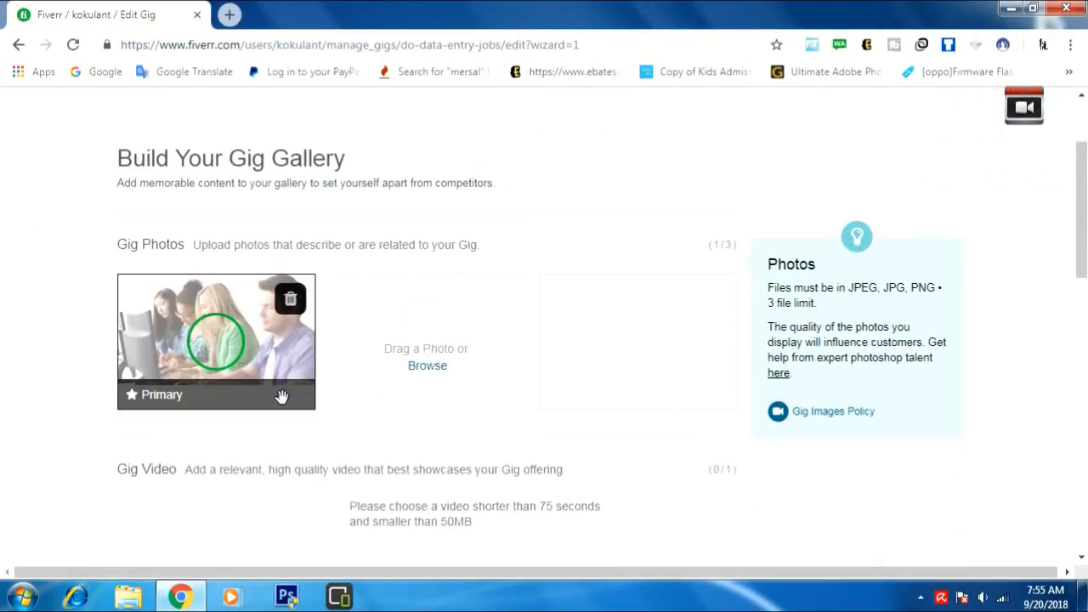
{"action": "left_click", "coordinate": [425, 366]}
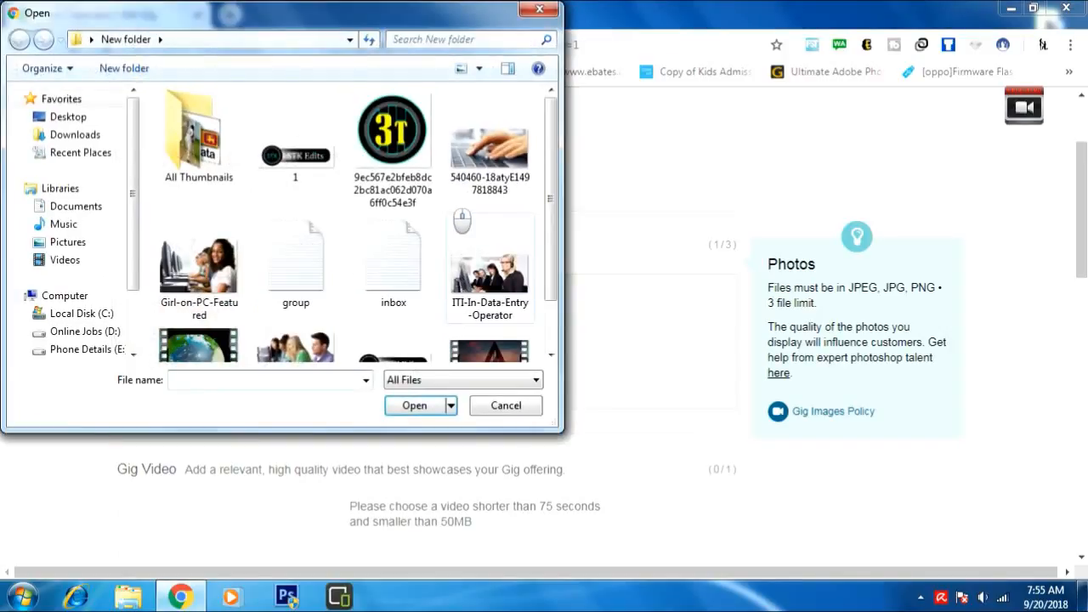
{"action": "left_click", "coordinate": [501, 148]}
{"action": "double_click", "coordinate": [502, 148]}
- Save the gallery without a video or PDF and continue to the publishing stage
{"action": "scroll", "coordinate": [474, 340], "scroll_direction": "down", "scroll_amount": 1}
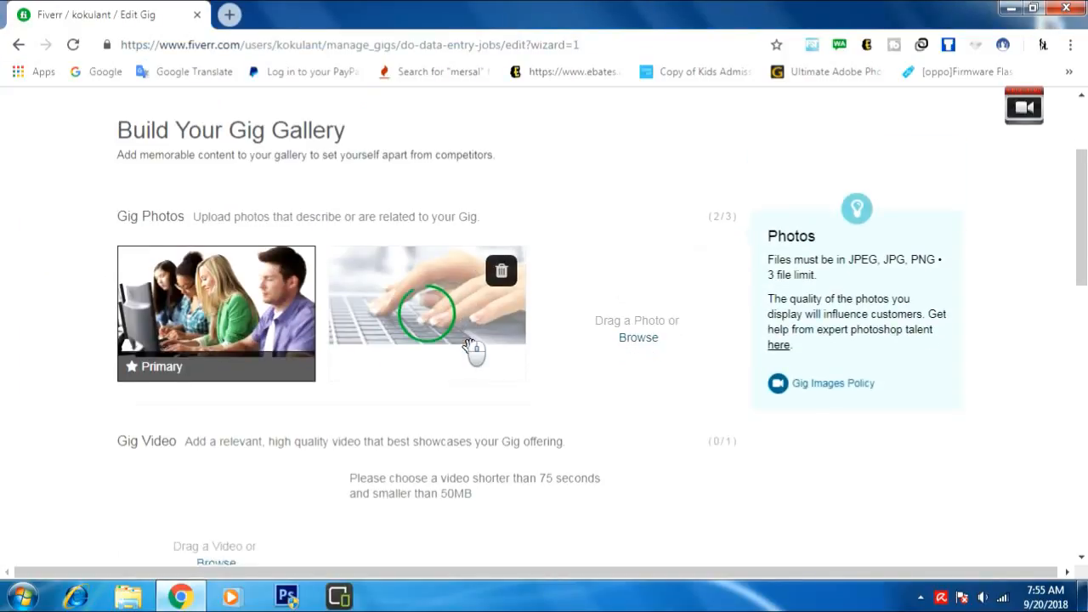
{"action": "scroll", "coordinate": [454, 346], "scroll_direction": "down", "scroll_amount": 3}
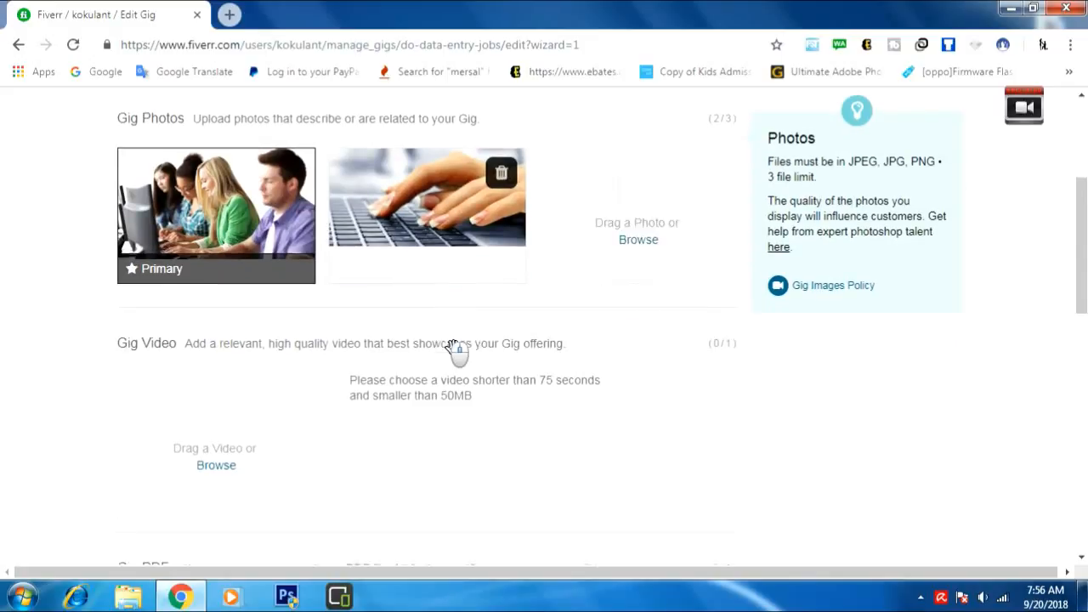
{"action": "scroll", "coordinate": [459, 354], "scroll_direction": "down", "scroll_amount": 4}
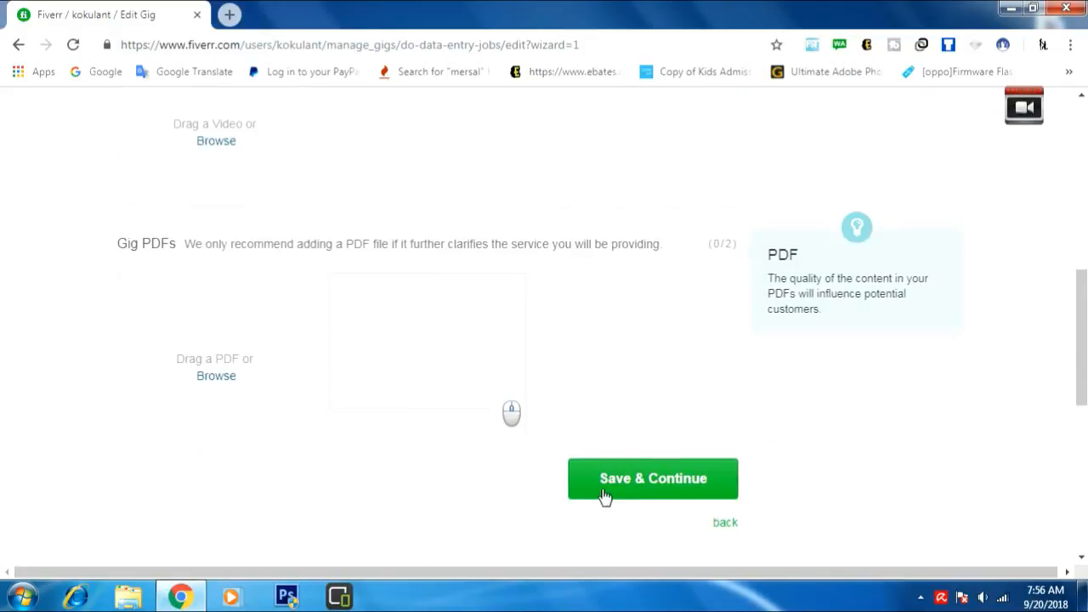
{"action": "left_click", "coordinate": [654, 472]}
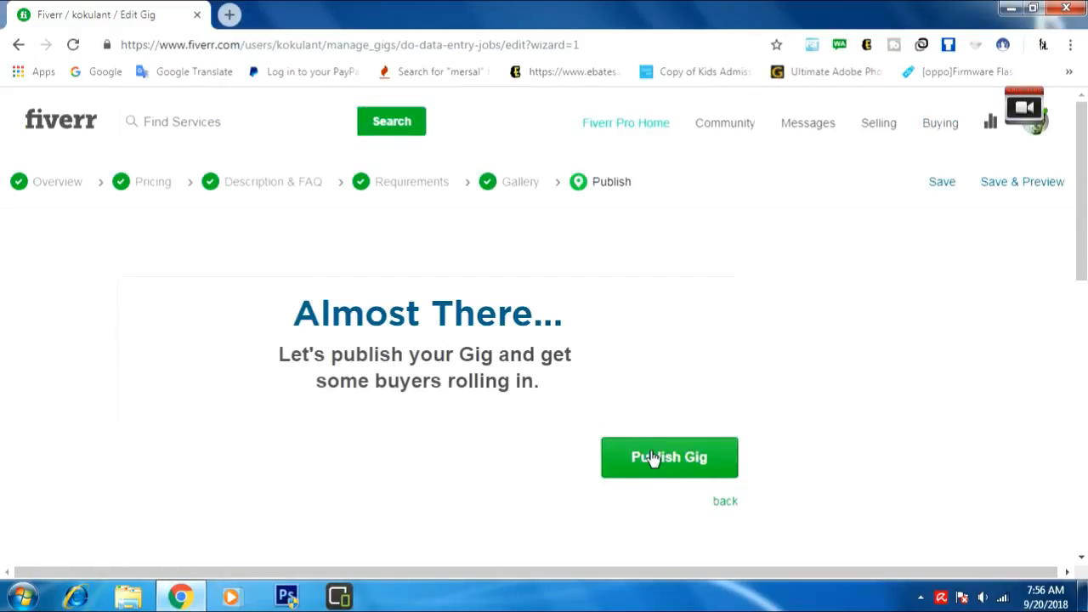
- Publish the data entry gig
{"action": "left_click_drag", "start_coordinate": [294, 304], "coordinate": [671, 381]}
{"action": "left_click", "coordinate": [829, 382]}
{"action": "left_click", "coordinate": [679, 456]}
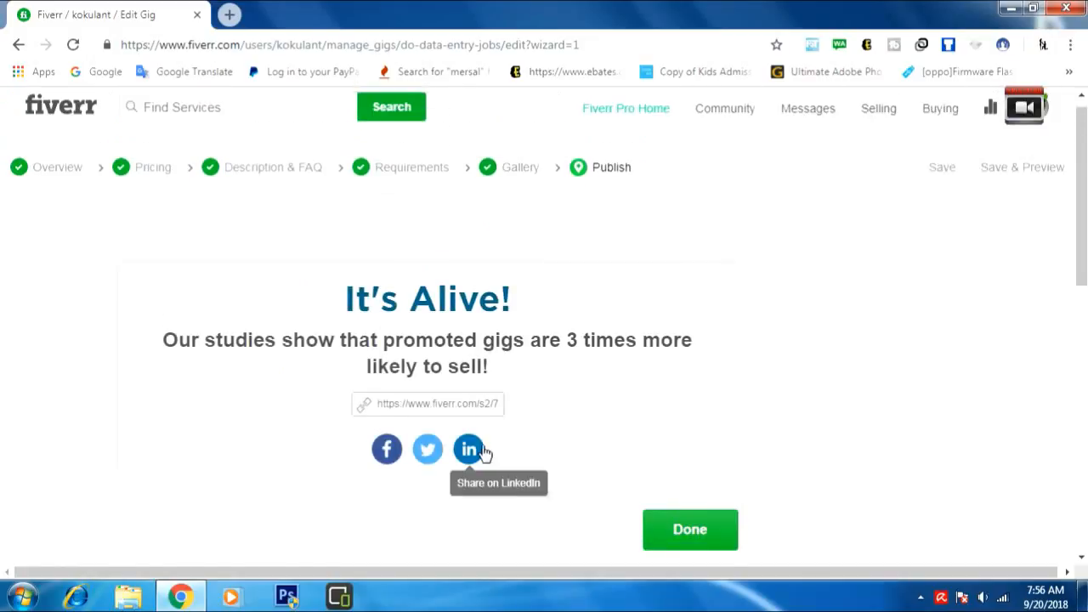
- Finish the gig wizard without sharing the gig and open "do data entry jobs" from the active gigs
{"action": "scroll", "coordinate": [731, 421], "scroll_direction": "down", "scroll_amount": 1}
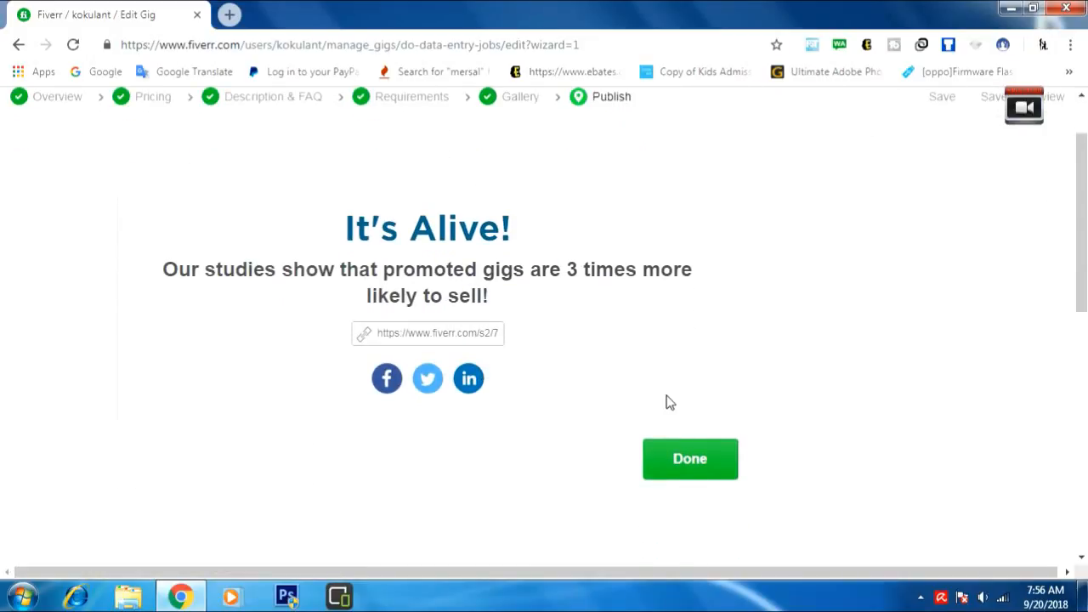
{"action": "scroll", "coordinate": [687, 454], "scroll_direction": "down", "scroll_amount": 1}
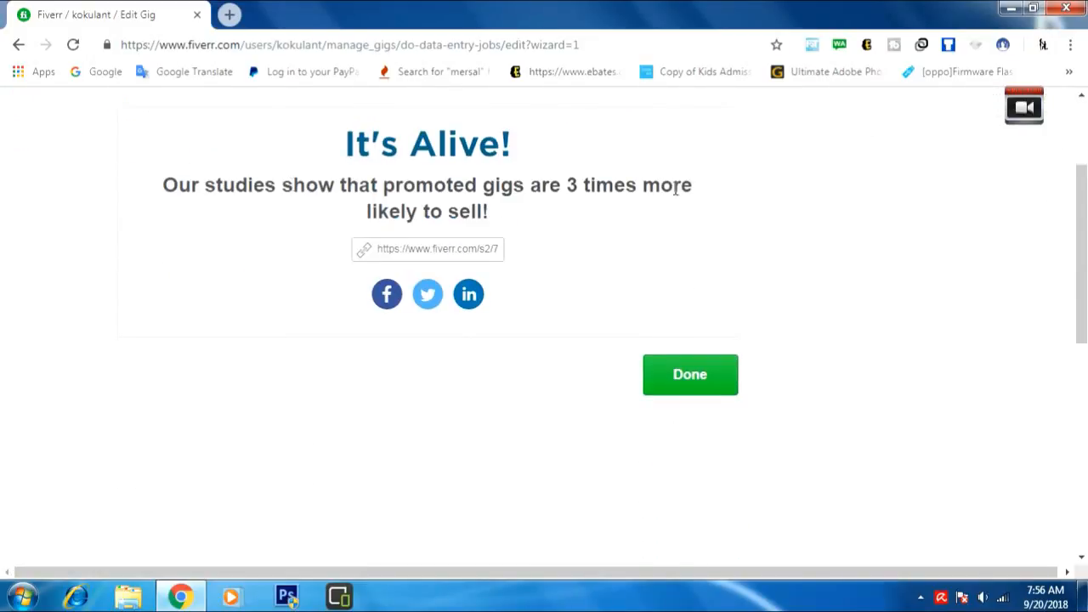
{"action": "left_click", "coordinate": [697, 371]}
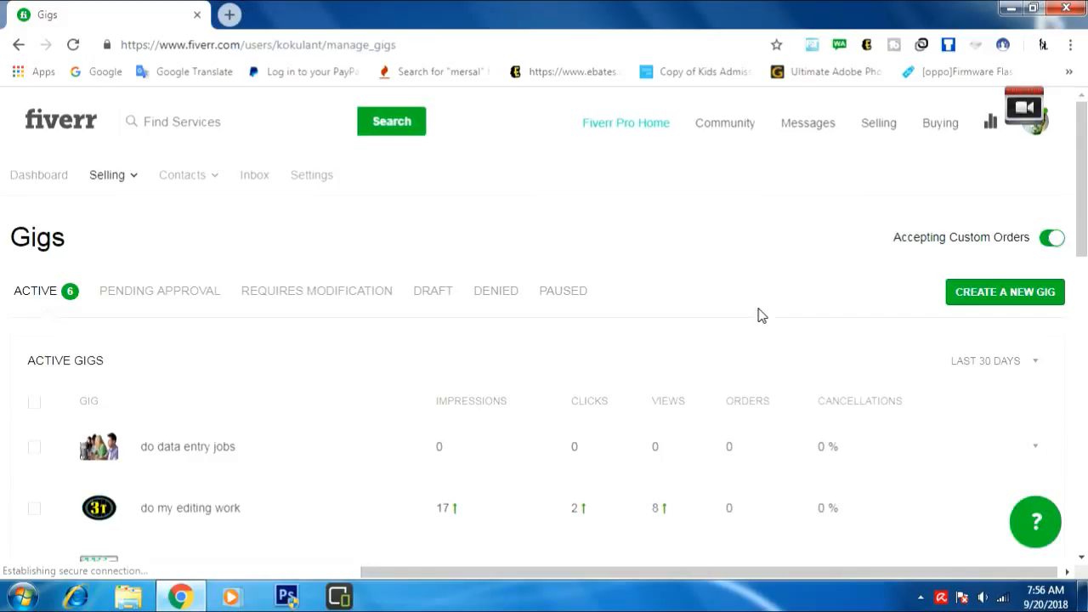
{"action": "scroll", "coordinate": [765, 306], "scroll_direction": "down", "scroll_amount": 2}
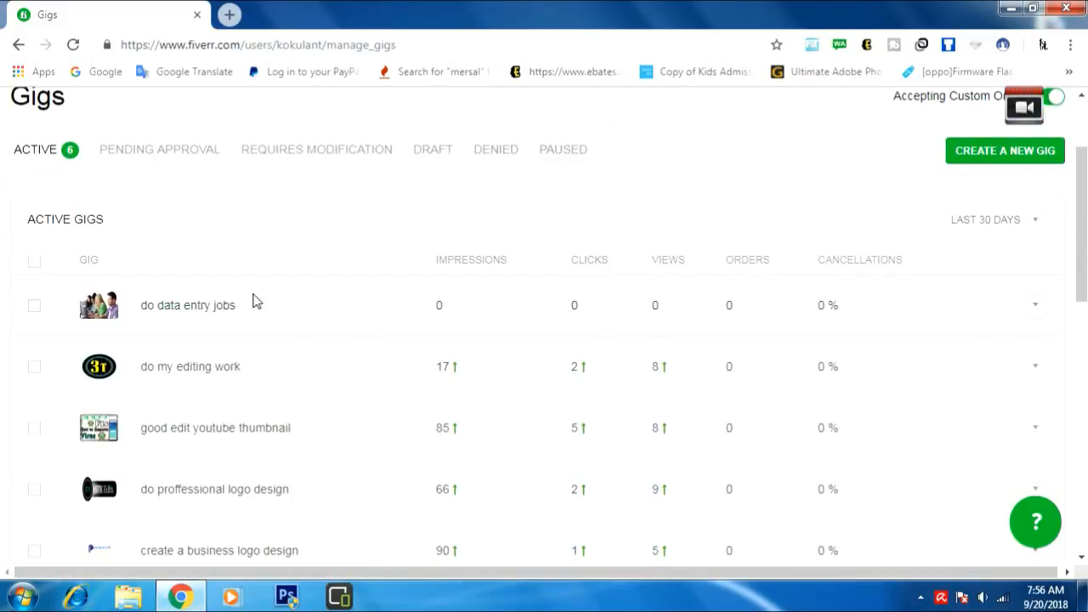
{"action": "left_click", "coordinate": [174, 311]}
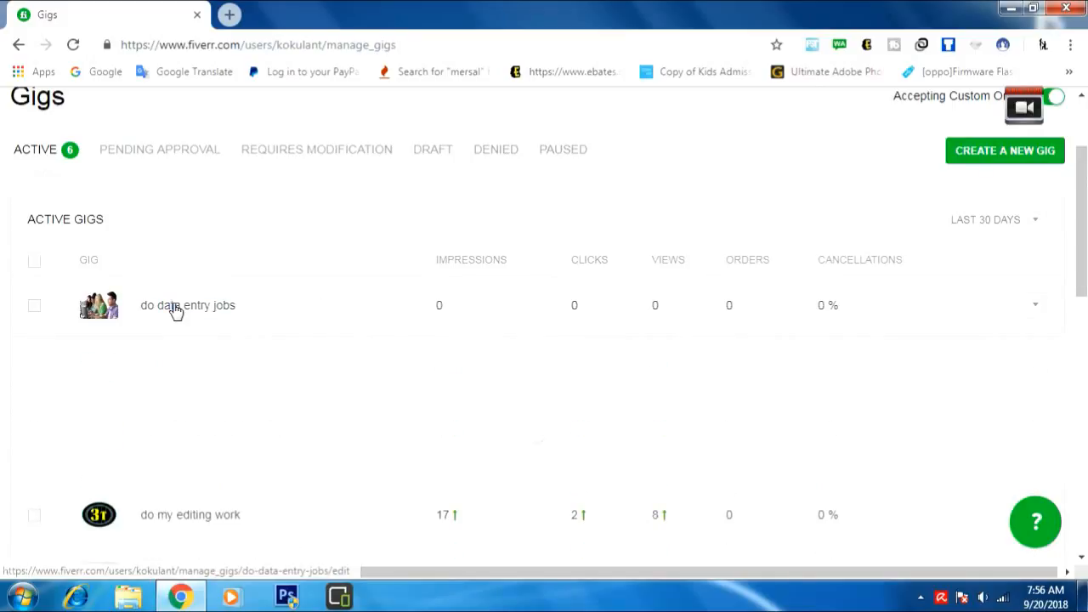
- Turn on the order queue limit for the "do data entry jobs" gig and set the maximum orders in queue to 25
{"action": "scroll", "coordinate": [175, 309], "scroll_direction": "down", "scroll_amount": 2}
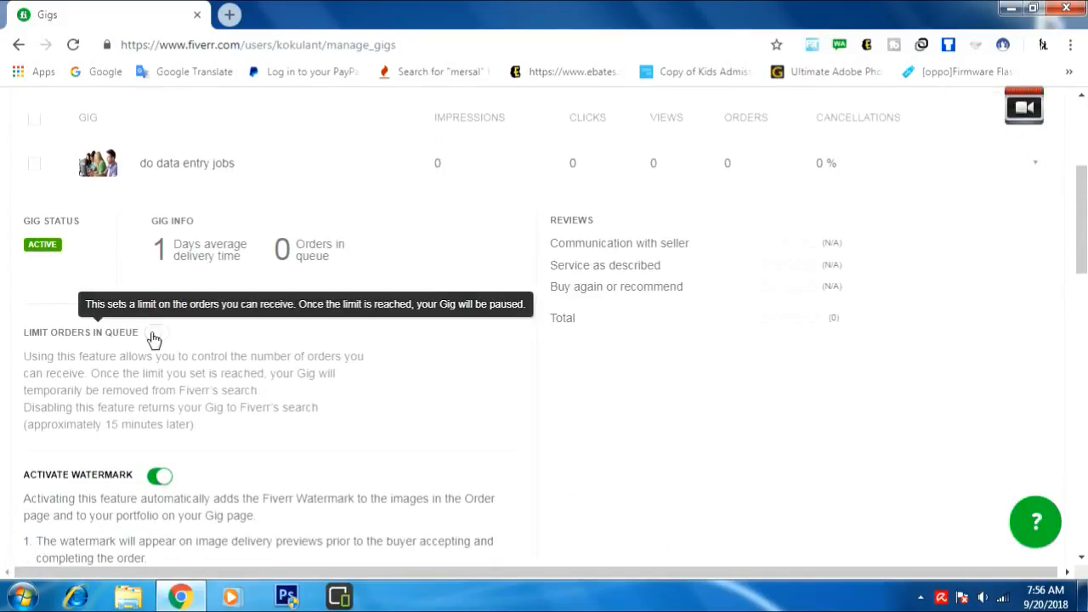
{"action": "left_click", "coordinate": [154, 334]}
{"action": "scroll", "coordinate": [156, 324], "scroll_direction": "down", "scroll_amount": 1}
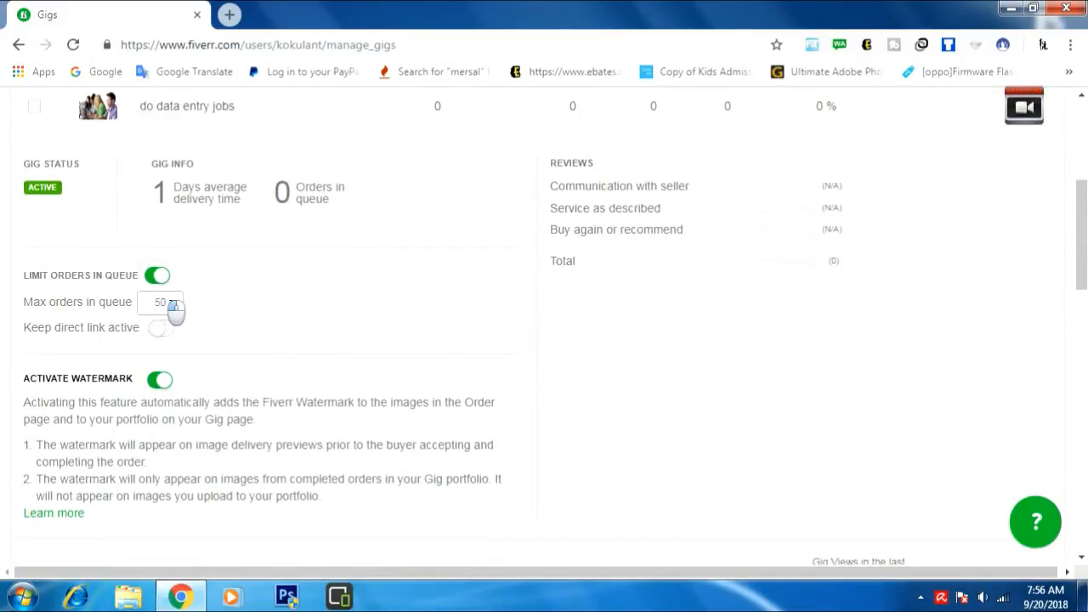
{"action": "left_click", "coordinate": [173, 305]}
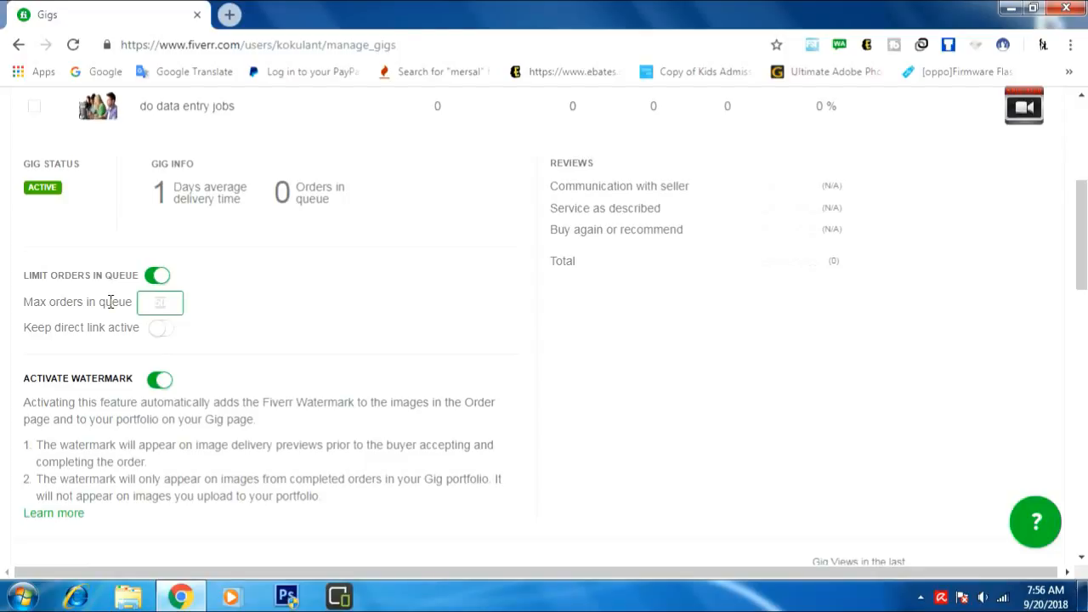
{"action": "type", "text": "25"}
{"action": "left_click", "coordinate": [622, 434]}
{"action": "scroll", "coordinate": [625, 434], "scroll_direction": "down", "scroll_amount": 1}
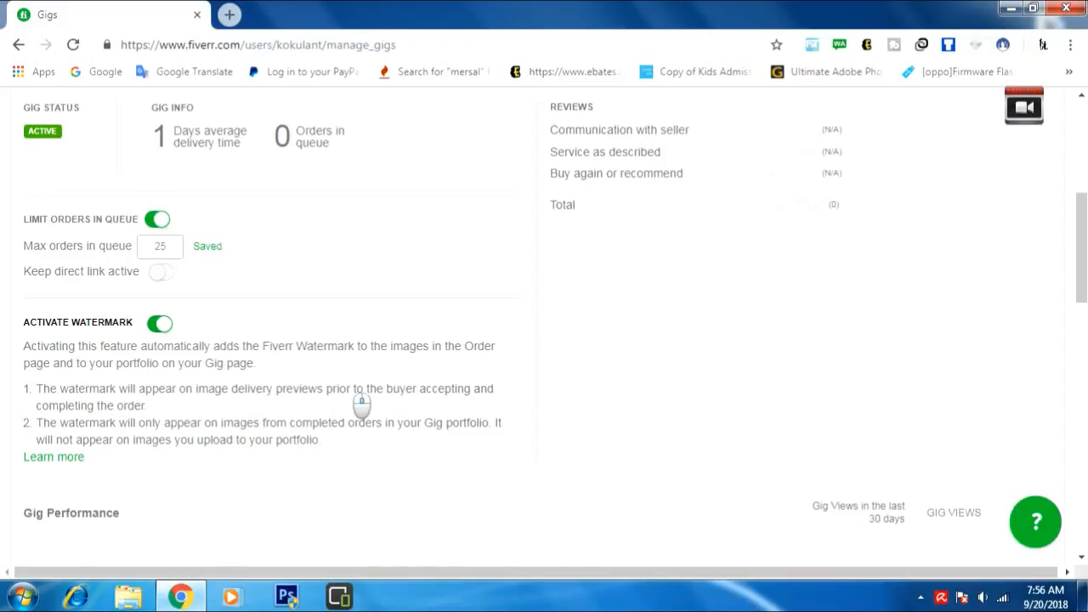
{"action": "scroll", "coordinate": [361, 405], "scroll_direction": "up", "scroll_amount": 5}
{"action": "scroll", "coordinate": [361, 405], "scroll_direction": "up", "scroll_amount": 2}
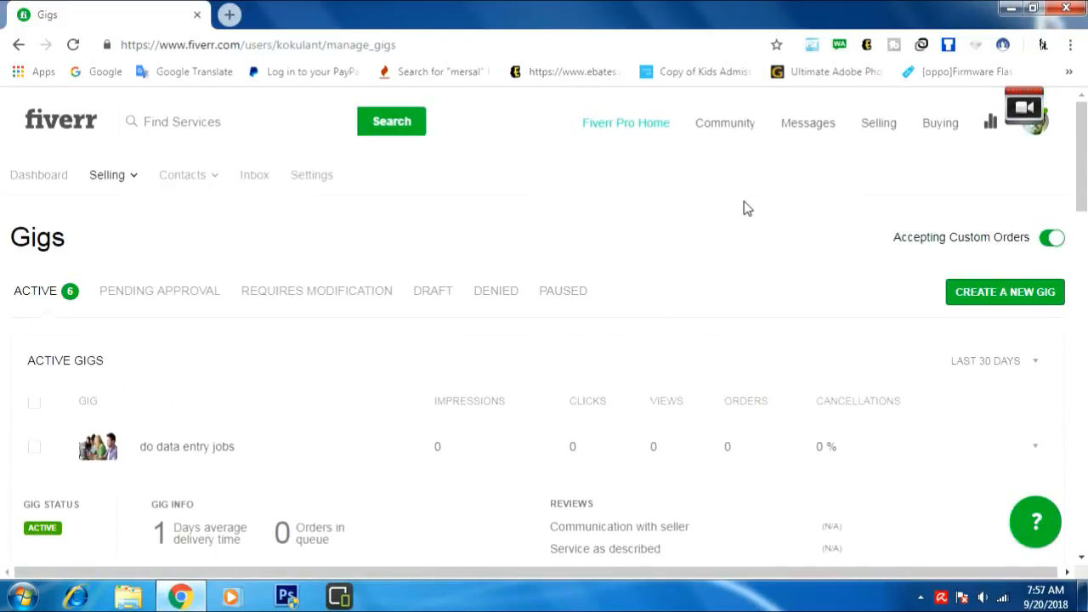
{"action": "scroll", "coordinate": [812, 212], "scroll_direction": "down", "scroll_amount": 3}
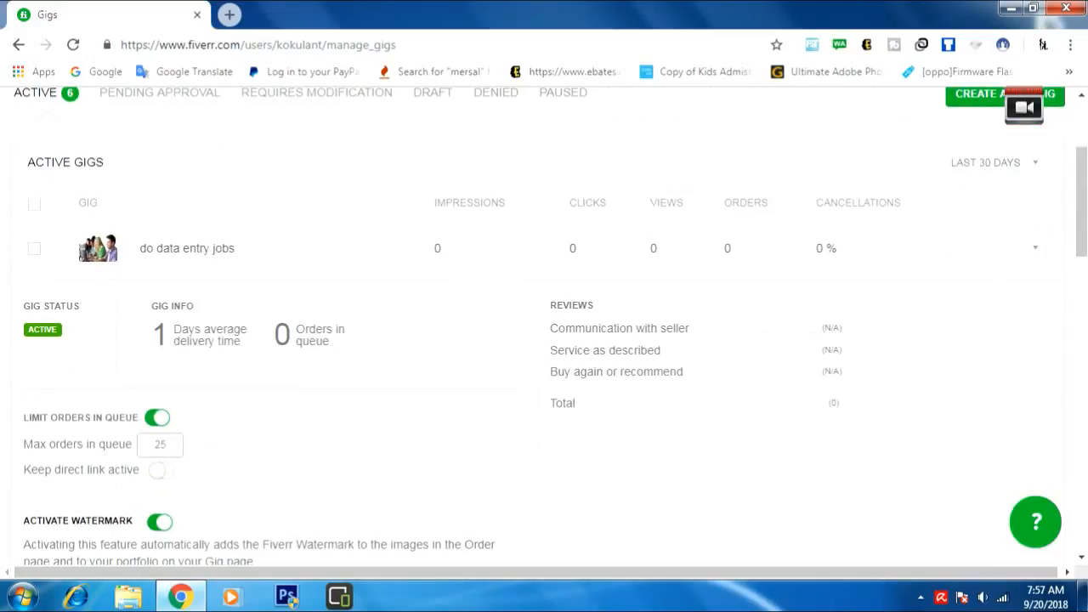
{"action": "left_click", "coordinate": [1012, 10]}
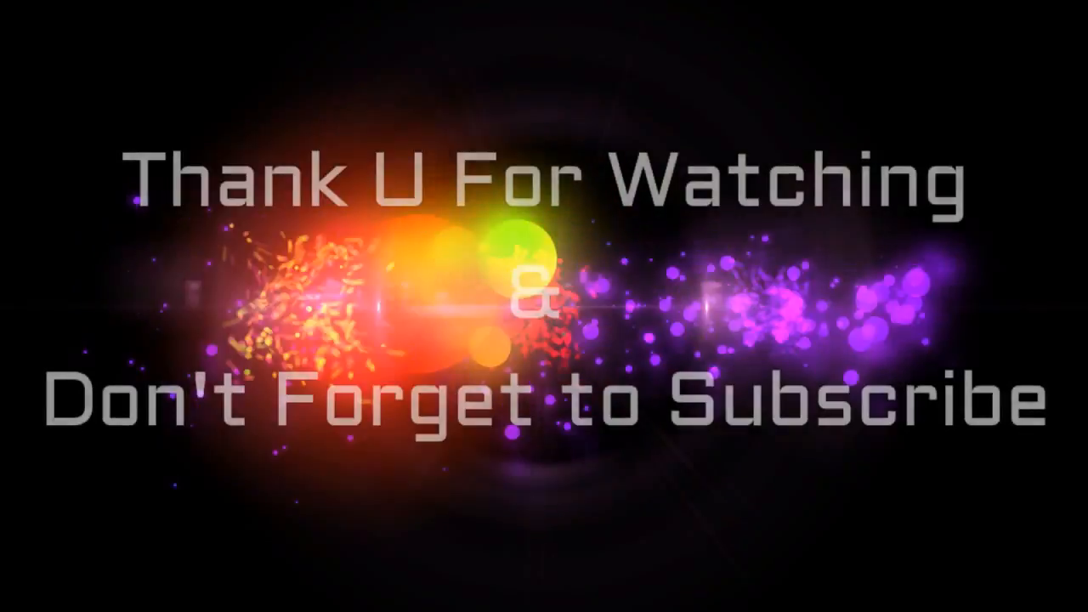